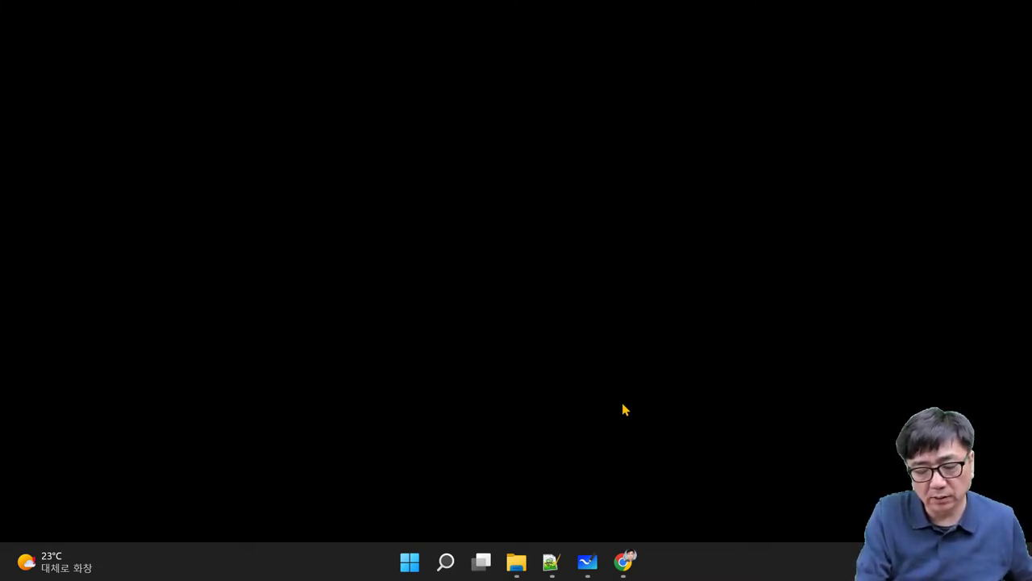
Step: From Control Panel's Programs and Features, open the Windows Features dialog and move it aside
mouse_move(444, 565)
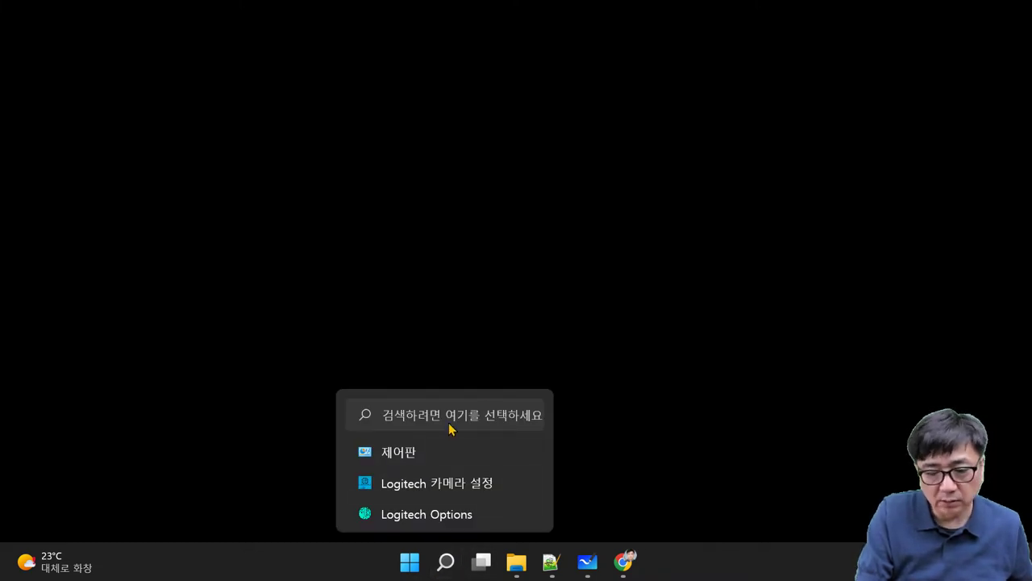
left_click(399, 453)
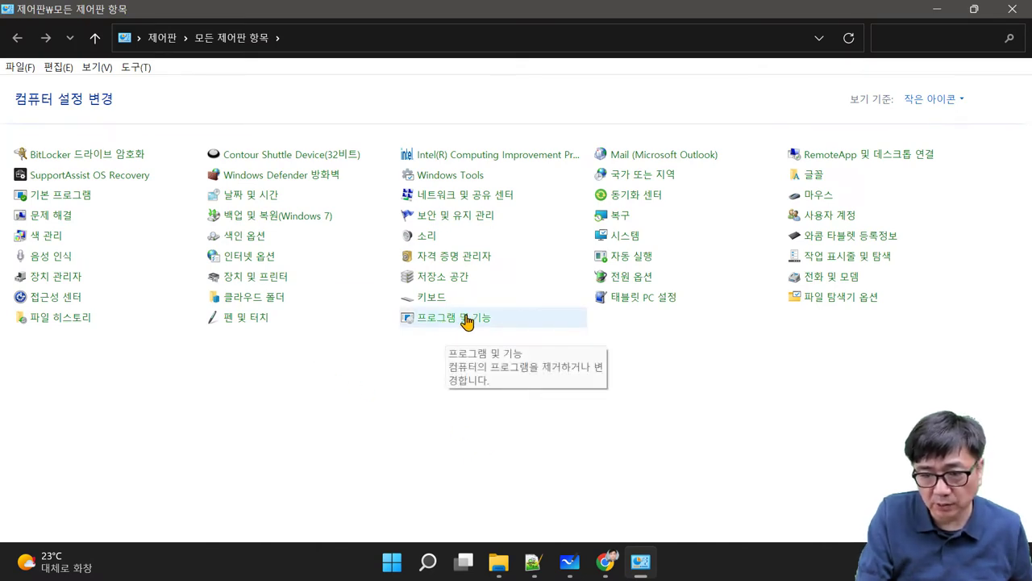
left_click(466, 319)
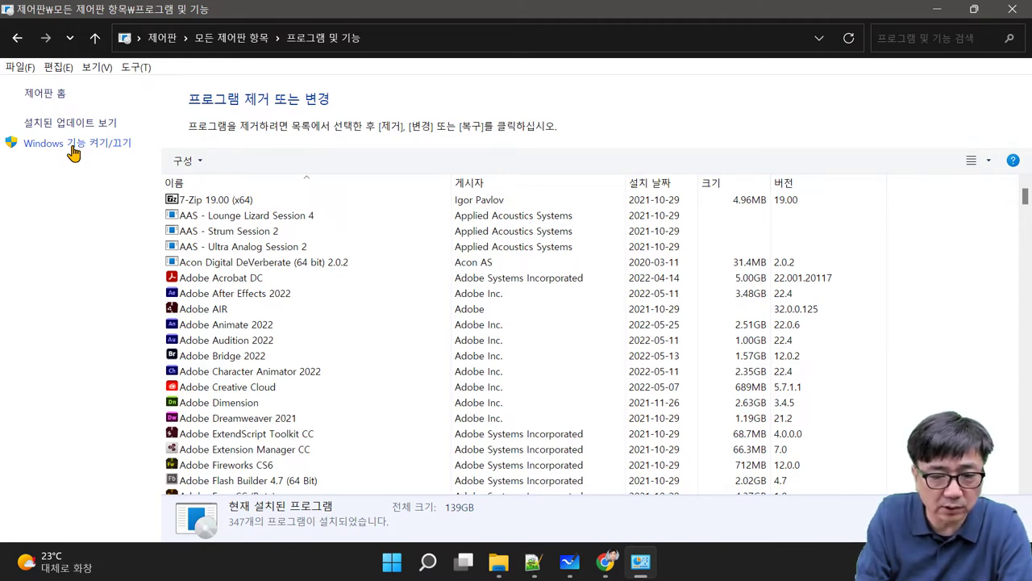
left_click(73, 145)
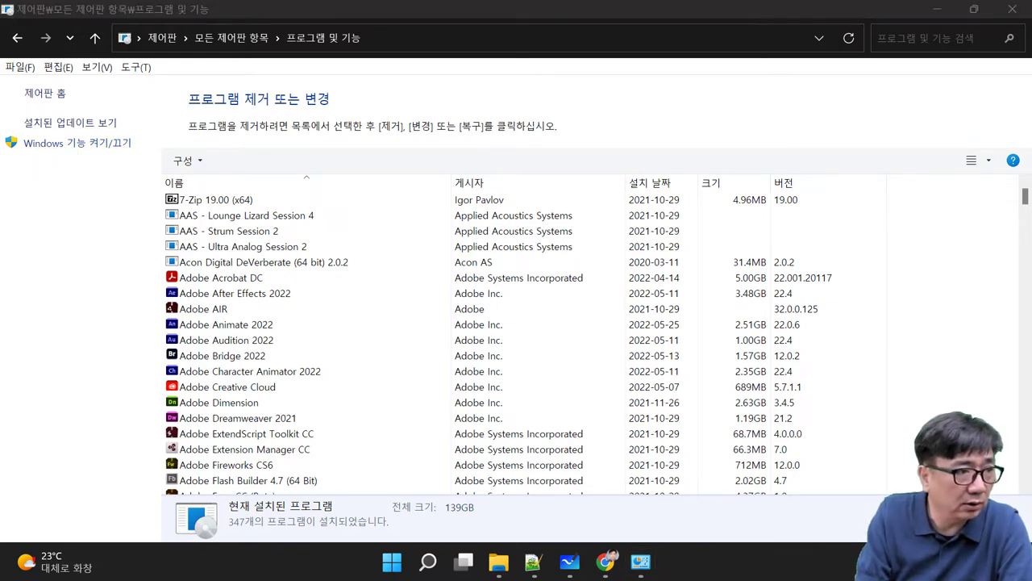
left_click_drag(319, 125, 556, 113)
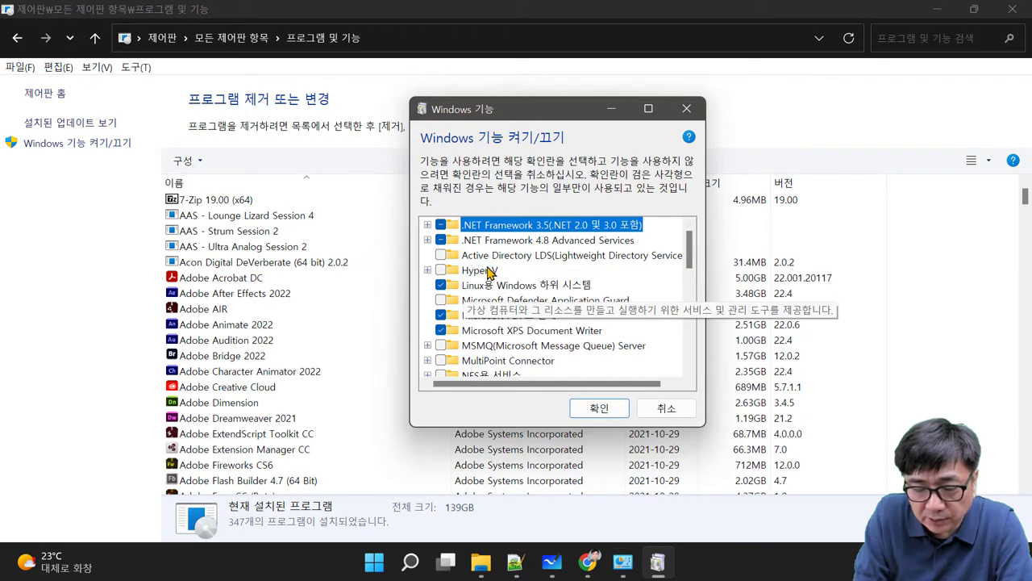
Step: Expand and select Hyper-V, leave it unchecked, apply with OK, and close Programs and Features
left_click(427, 270)
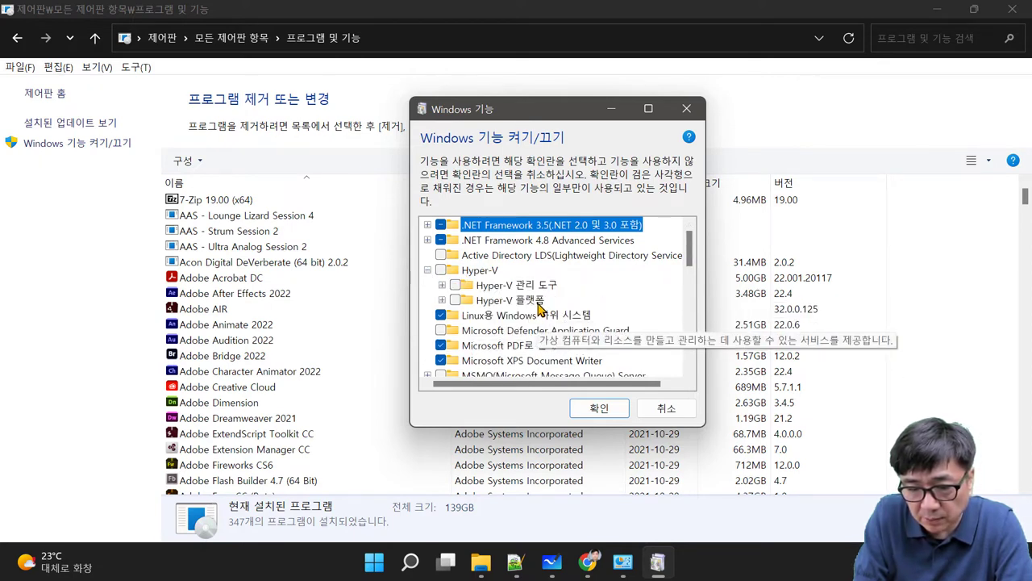
left_click(441, 273)
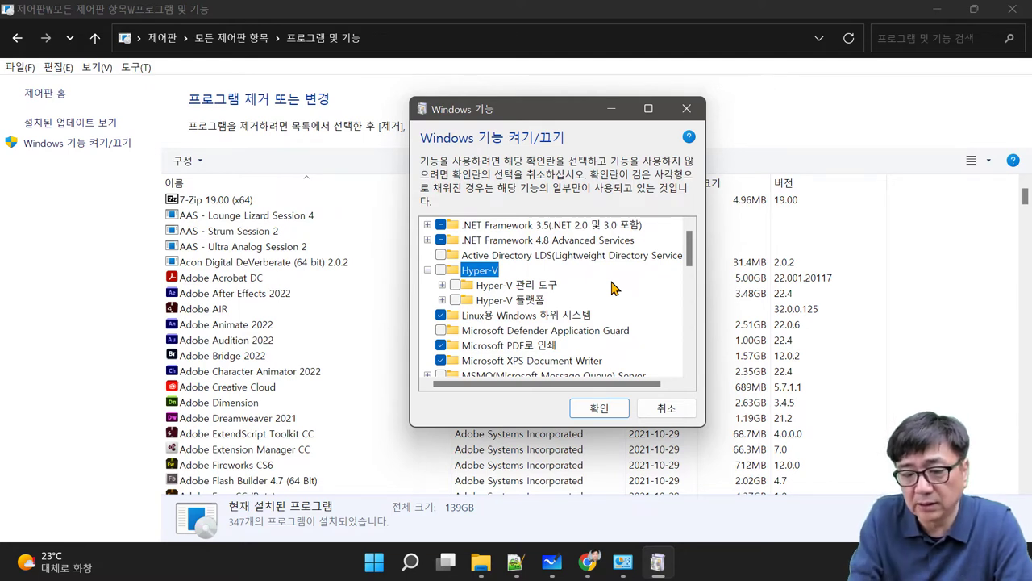
mouse_move(484, 270)
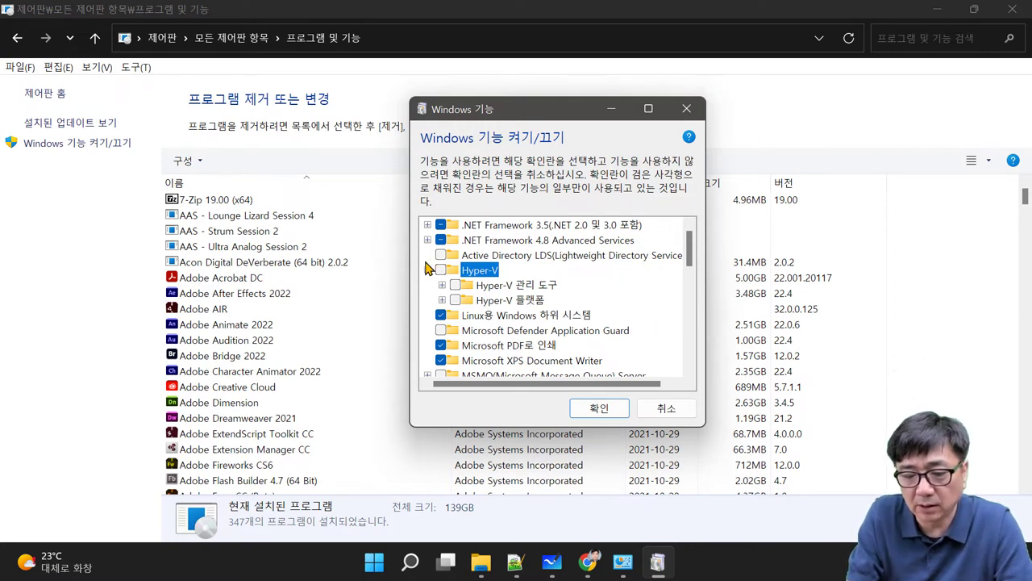
left_click(601, 410)
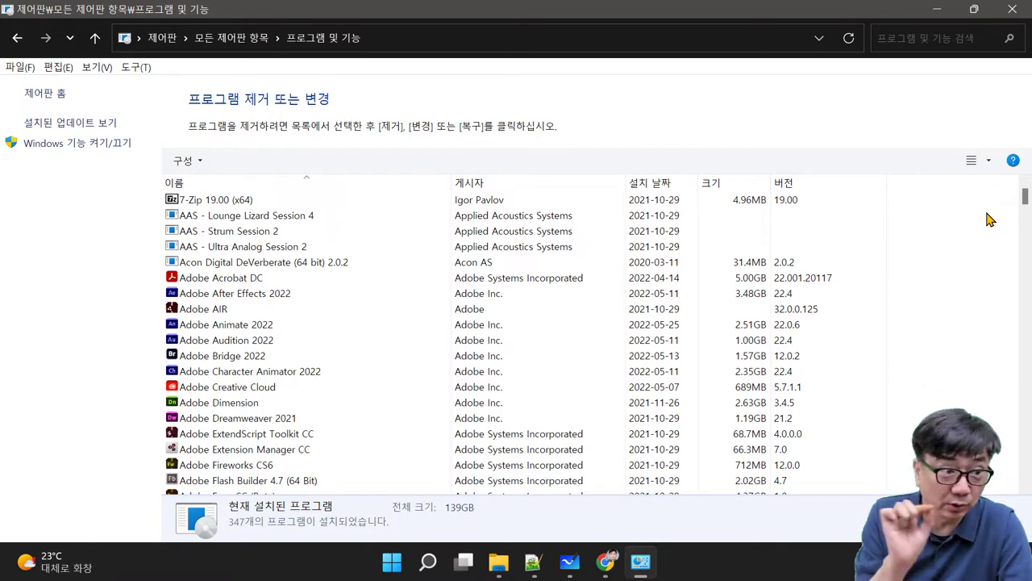
left_click(1010, 9)
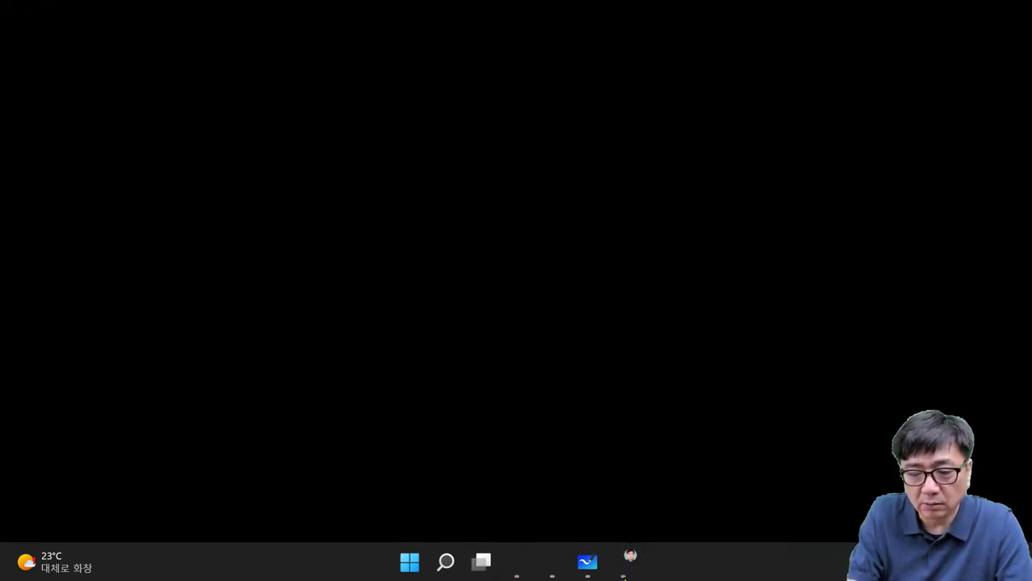
Step: Search Google in Chrome for 'virtualbox'
key("alt+Tab")
left_click(467, 215)
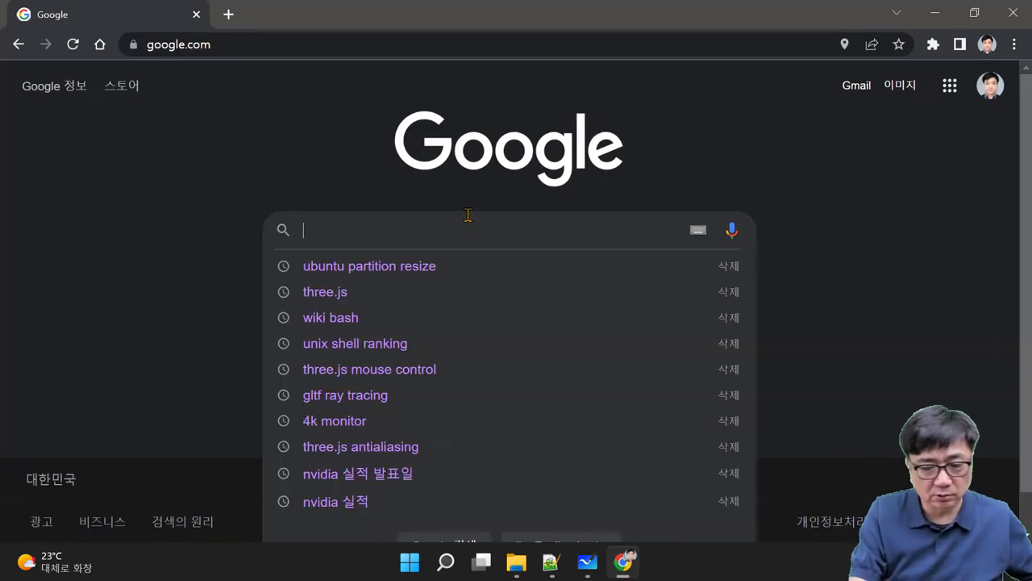
type("vi")
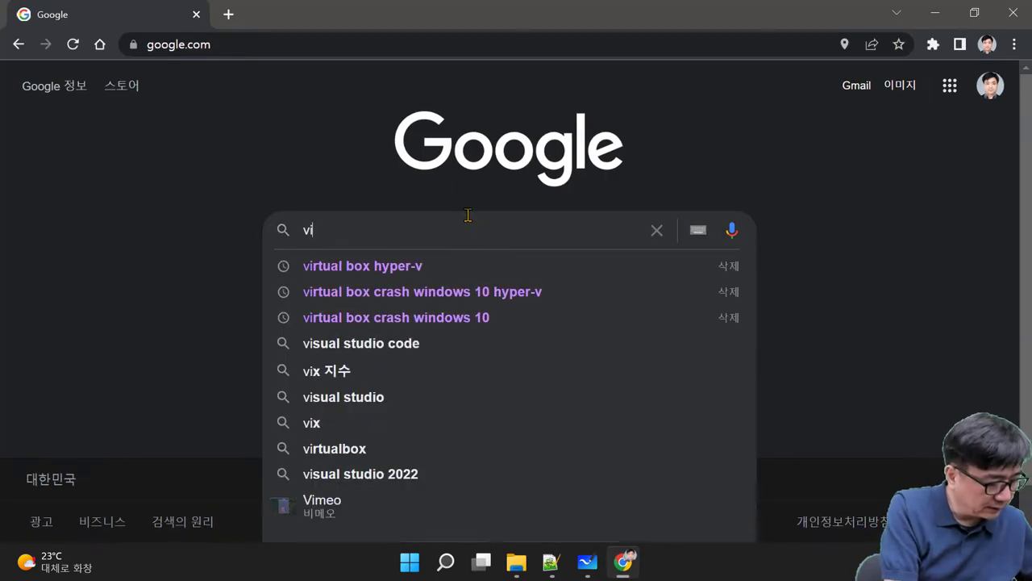
type("rtual")
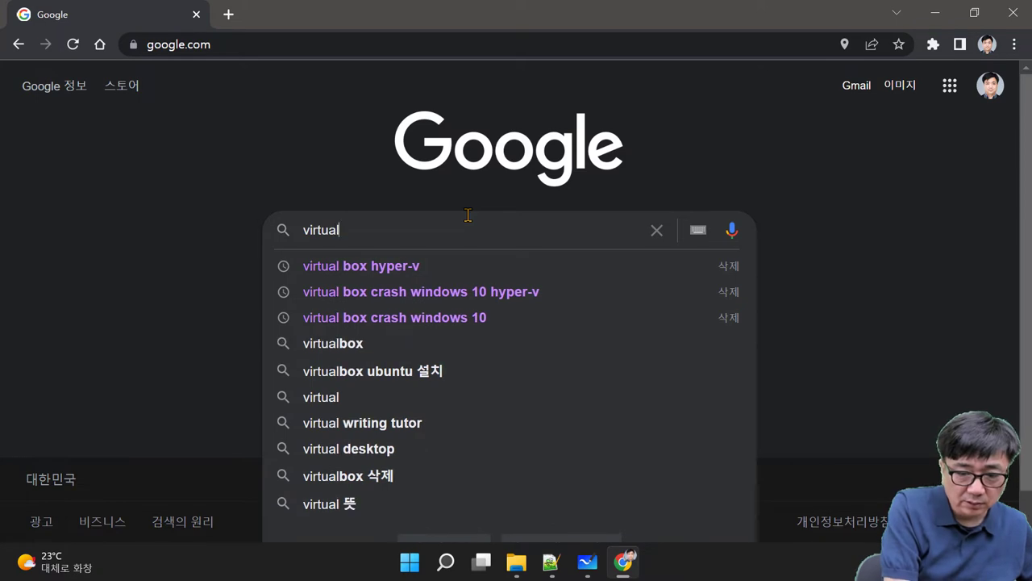
type("box")
key("Return")
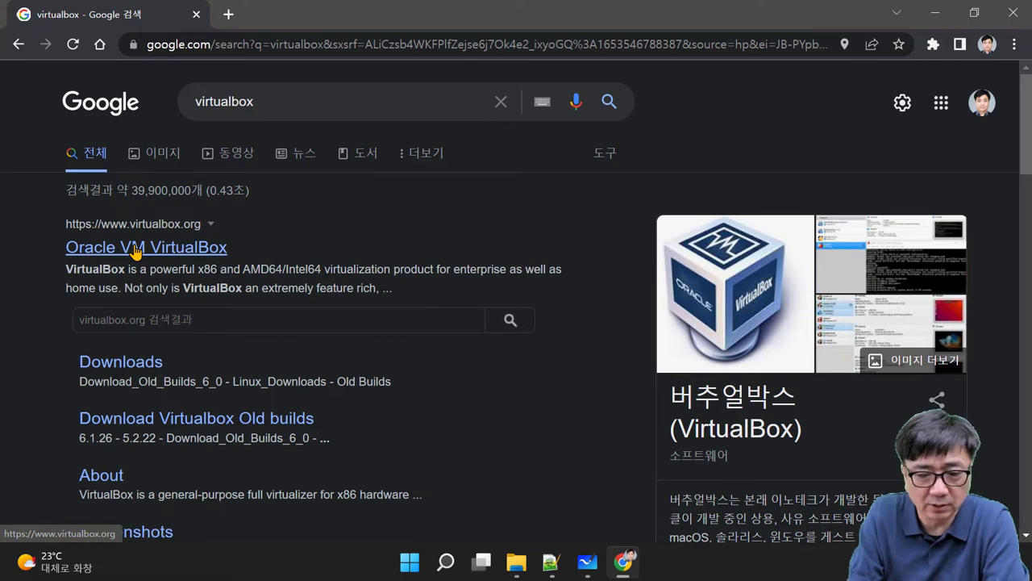
Step: Open the official virtualbox.org home page, scroll through it, and minimize Chrome
left_click(135, 251)
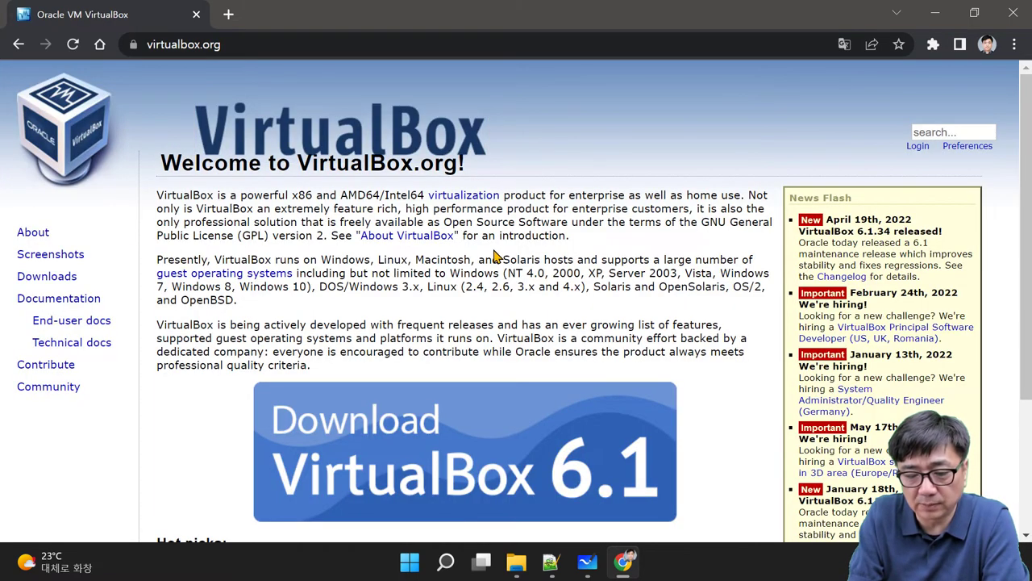
scroll(488, 298, "down", 2)
scroll(488, 298, "down", 1)
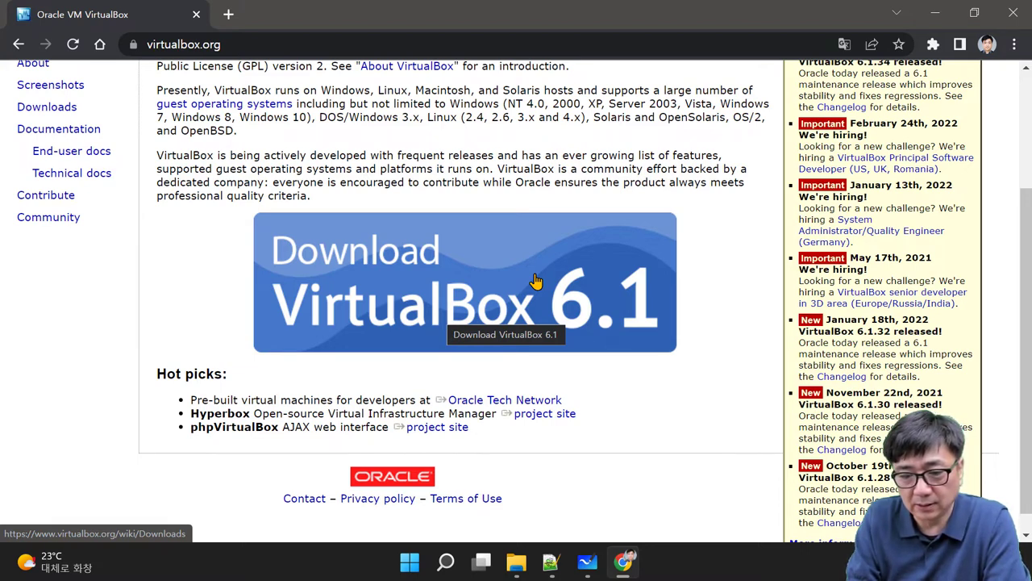
left_click(935, 14)
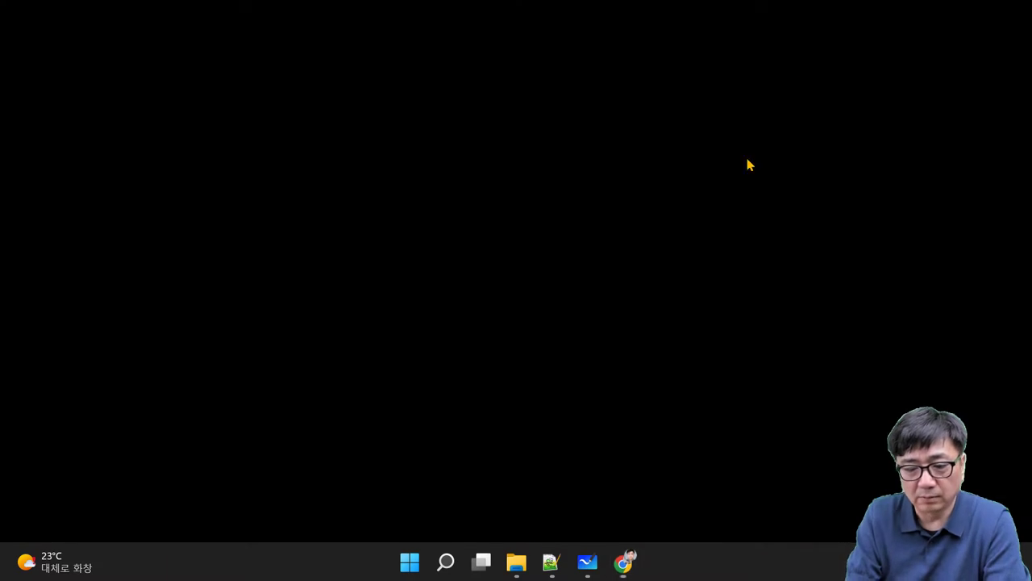
Step: Launch Oracle VM VirtualBox through Windows search 'vir', then return to the virtualbox.org page in Chrome
left_click(446, 562)
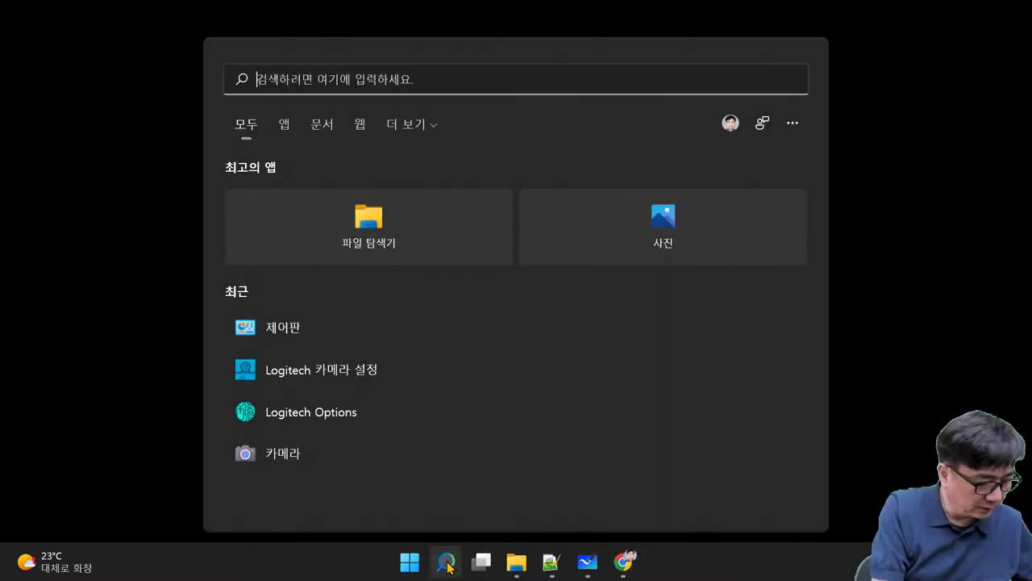
type("ㅍ")
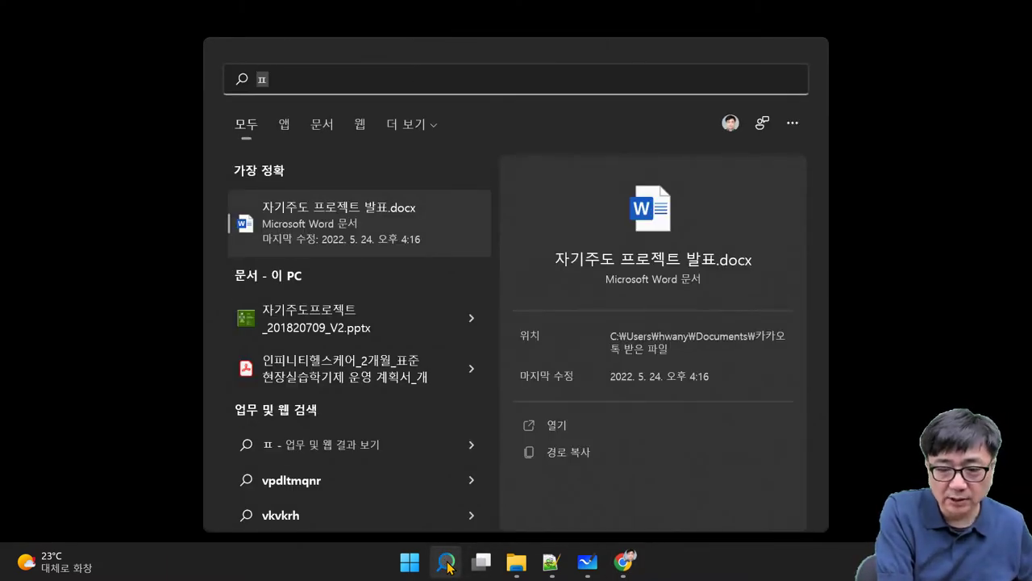
key("BackSpace")
type("vir")
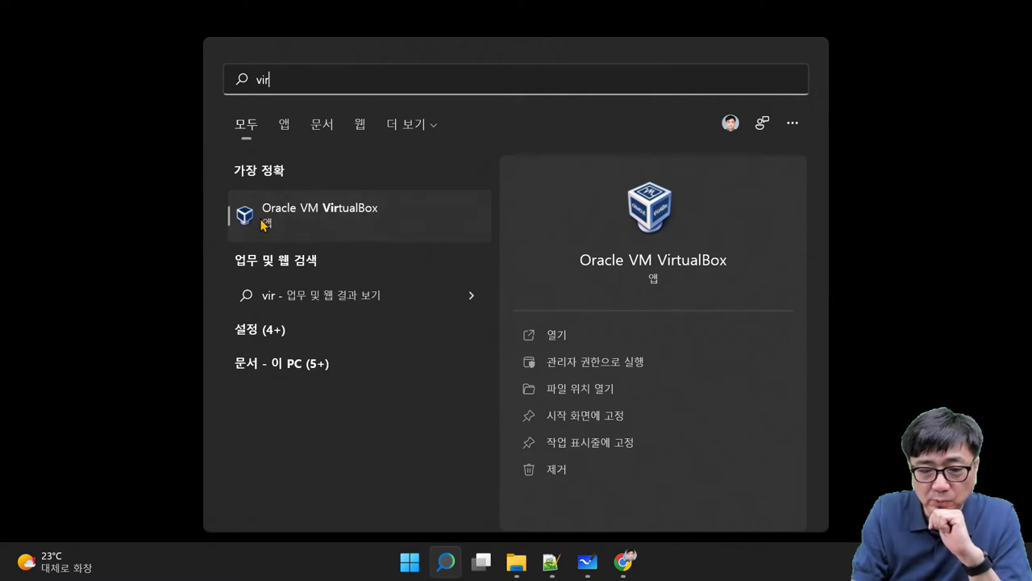
left_click(341, 214)
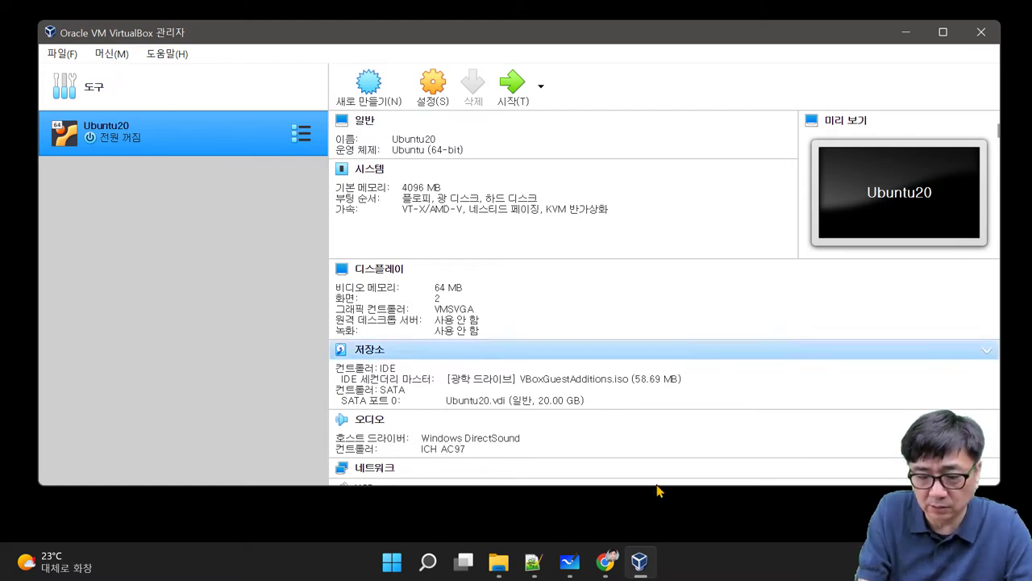
left_click(607, 564)
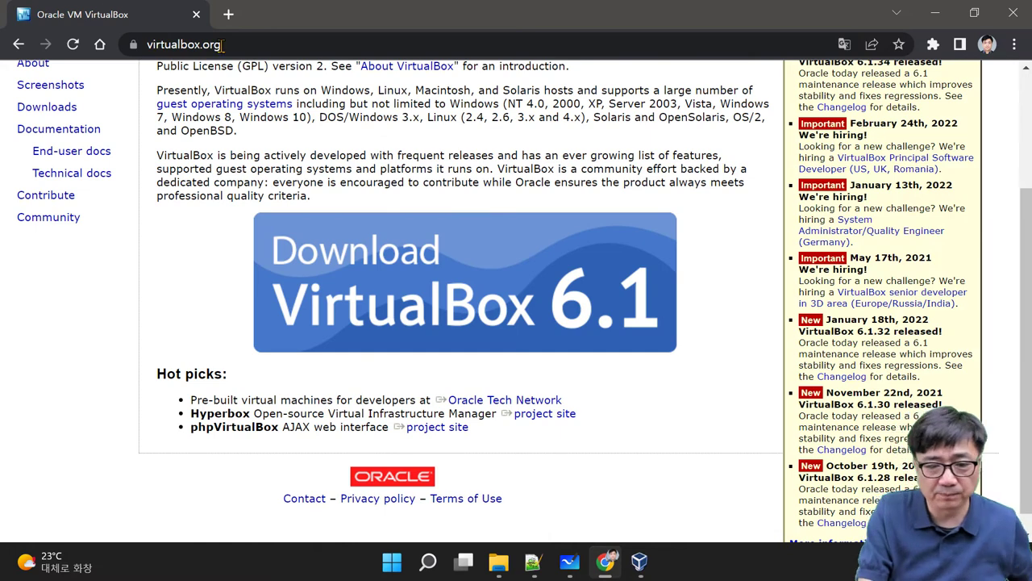
Step: In a new Chrome tab, search 'ubuntu iso image' and follow ubuntu.com's Download Ubuntu Desktop link
left_click(228, 14)
left_click(339, 359)
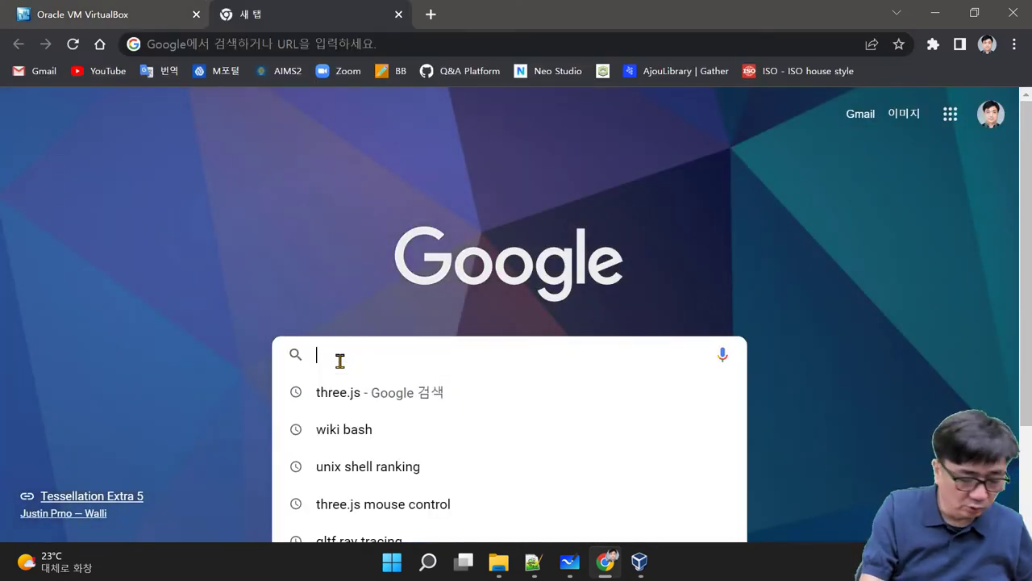
type("ubun")
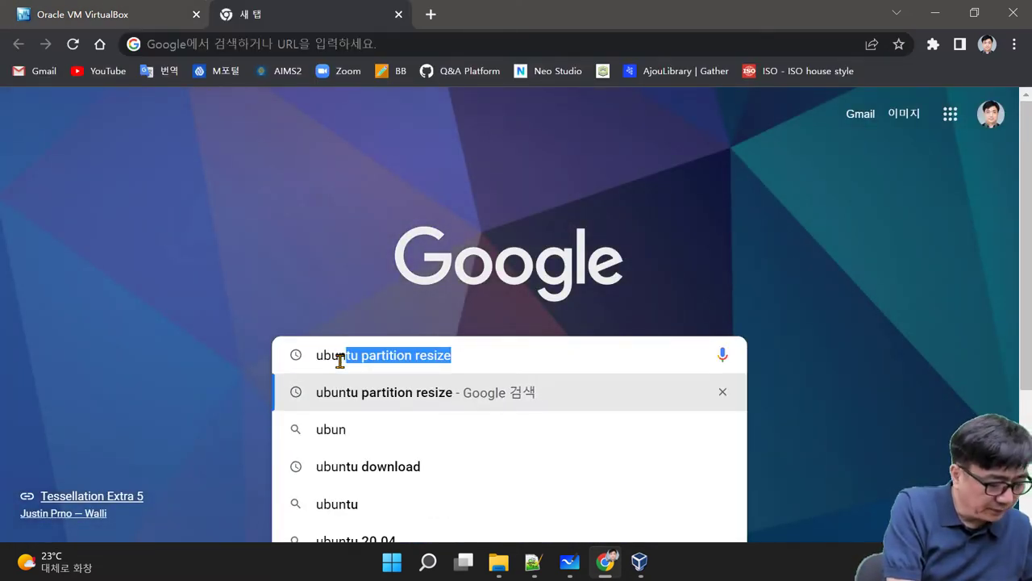
type("tu")
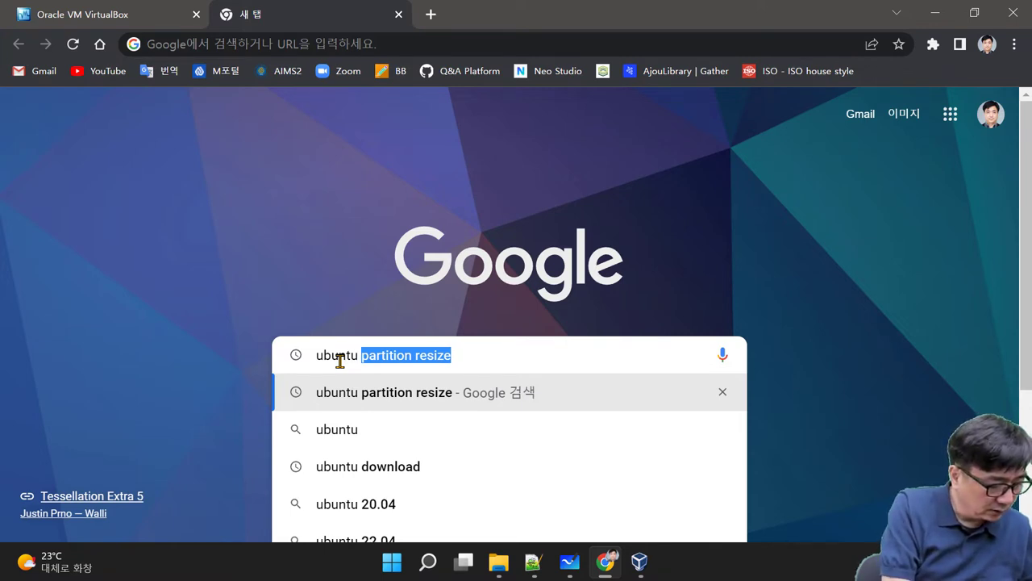
type("i")
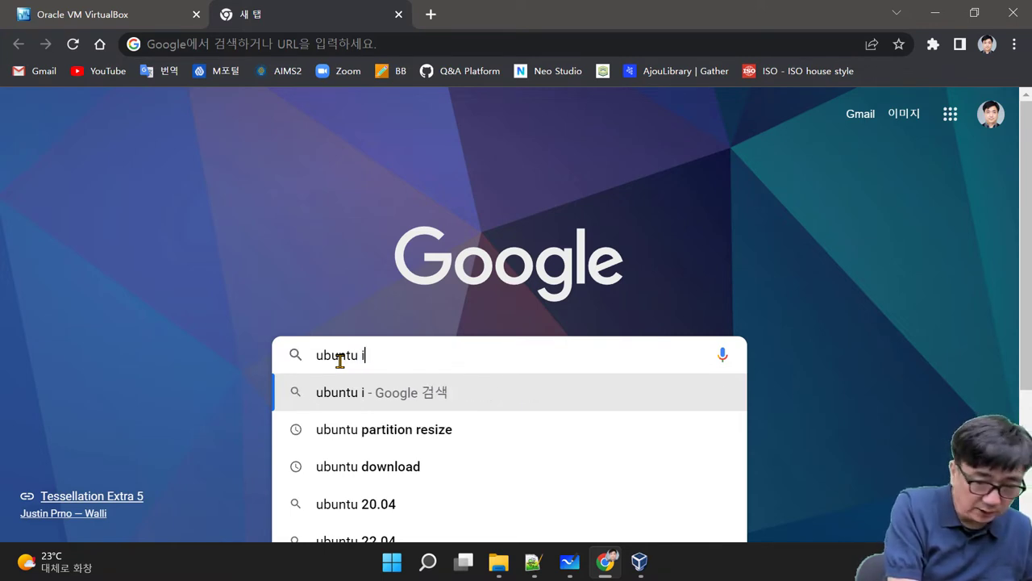
type("so i")
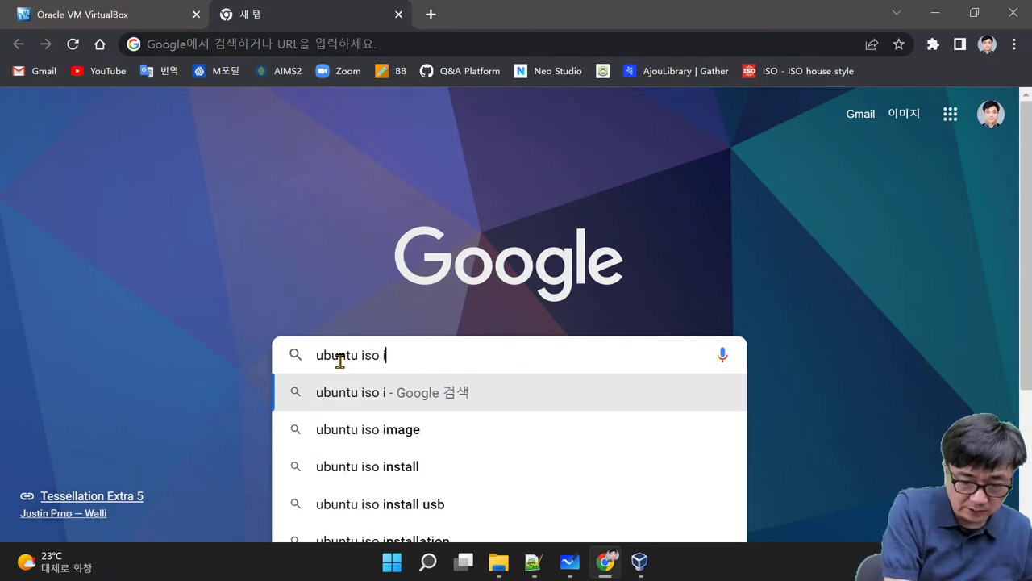
left_click(383, 436)
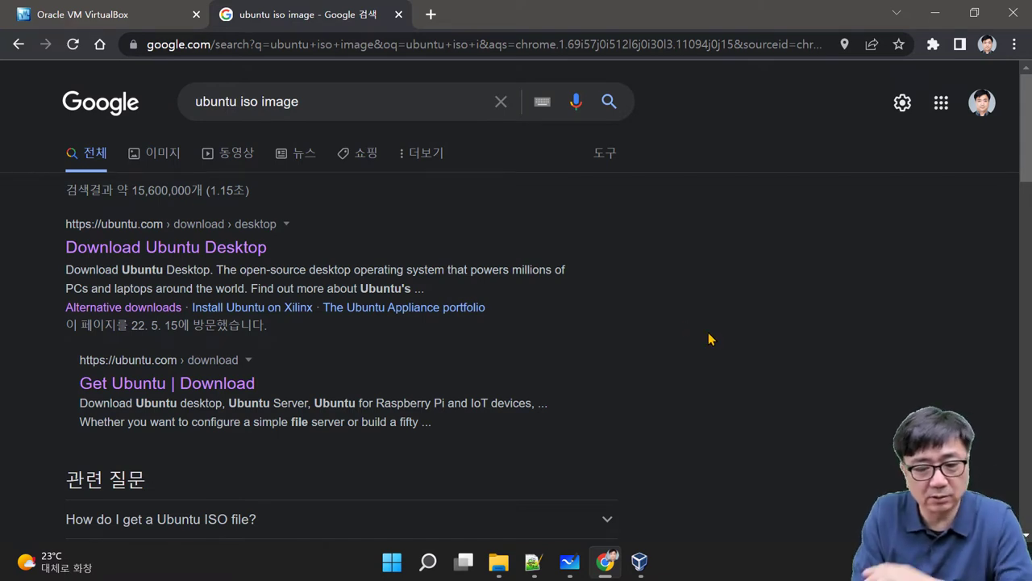
left_click(182, 250)
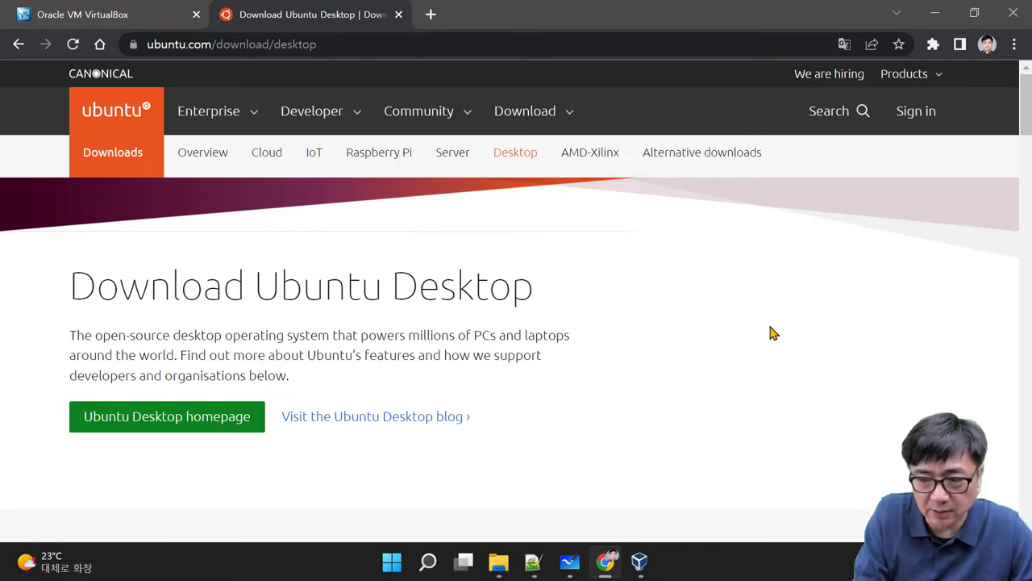
scroll(770, 331, "down", 2)
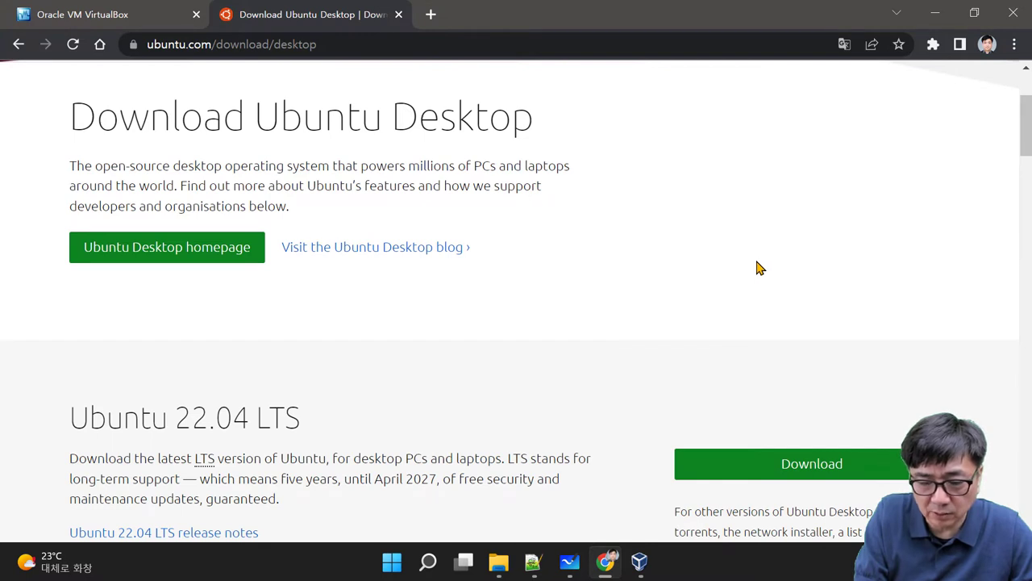
scroll(757, 268, "down", 2)
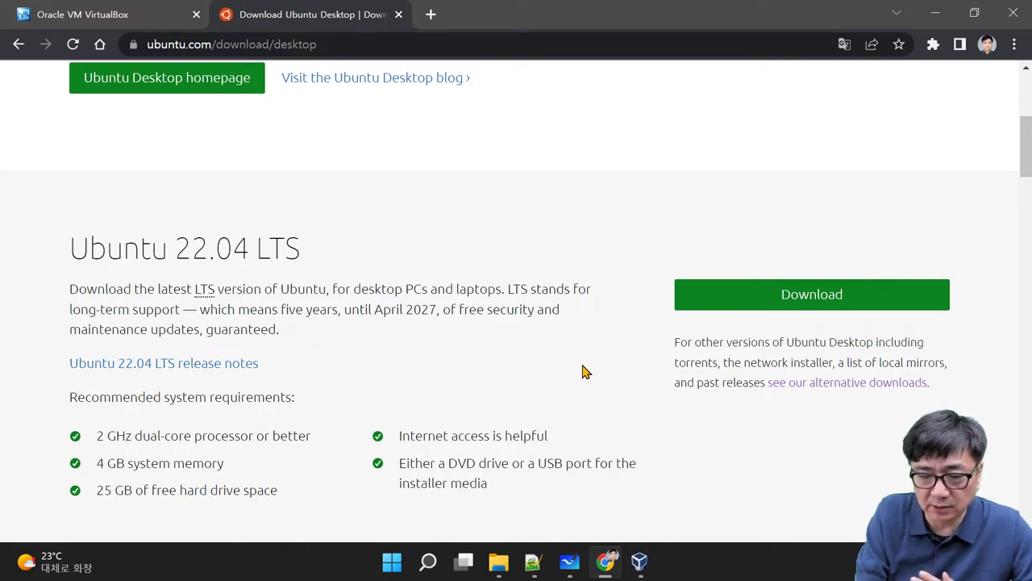
scroll(593, 352, "down", 3)
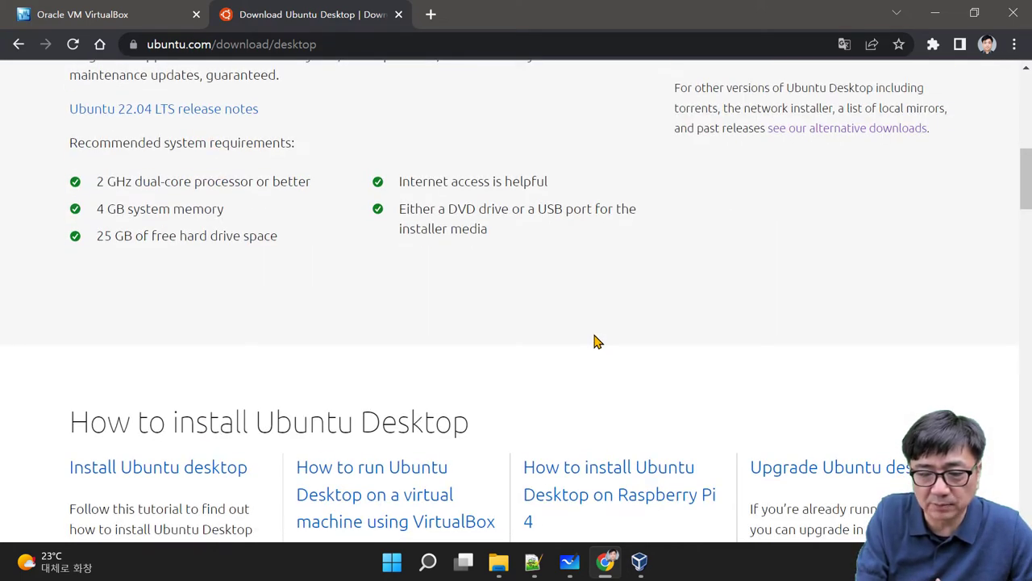
scroll(595, 339, "down", 8)
scroll(593, 333, "down", 5)
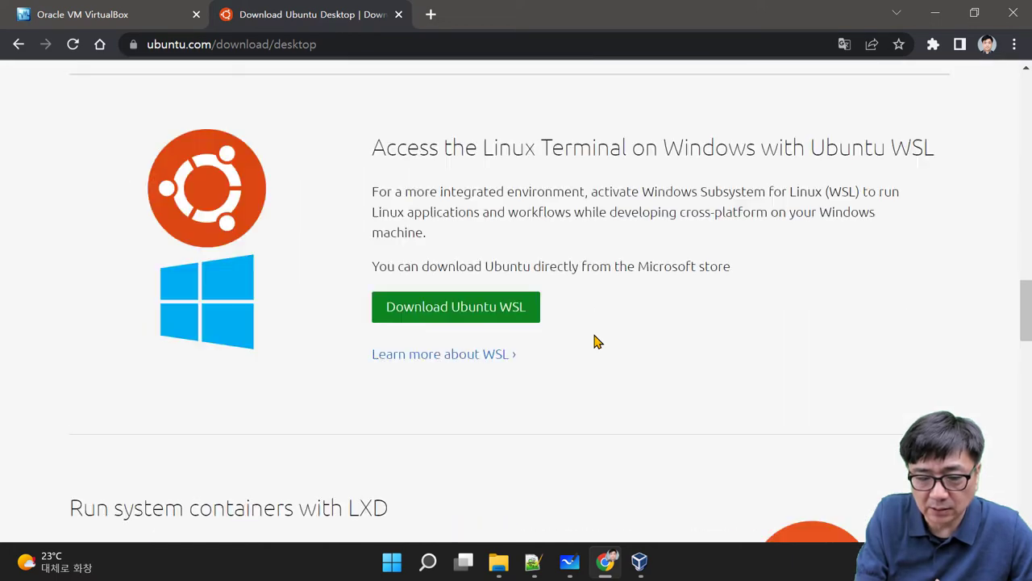
scroll(595, 342, "down", 5)
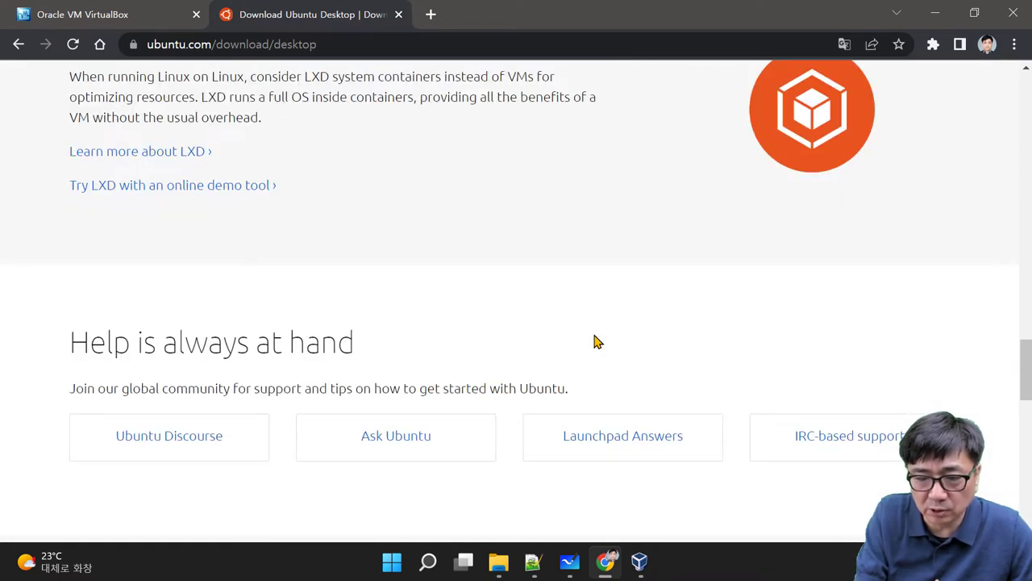
scroll(594, 342, "up", 4)
scroll(594, 342, "up", 5)
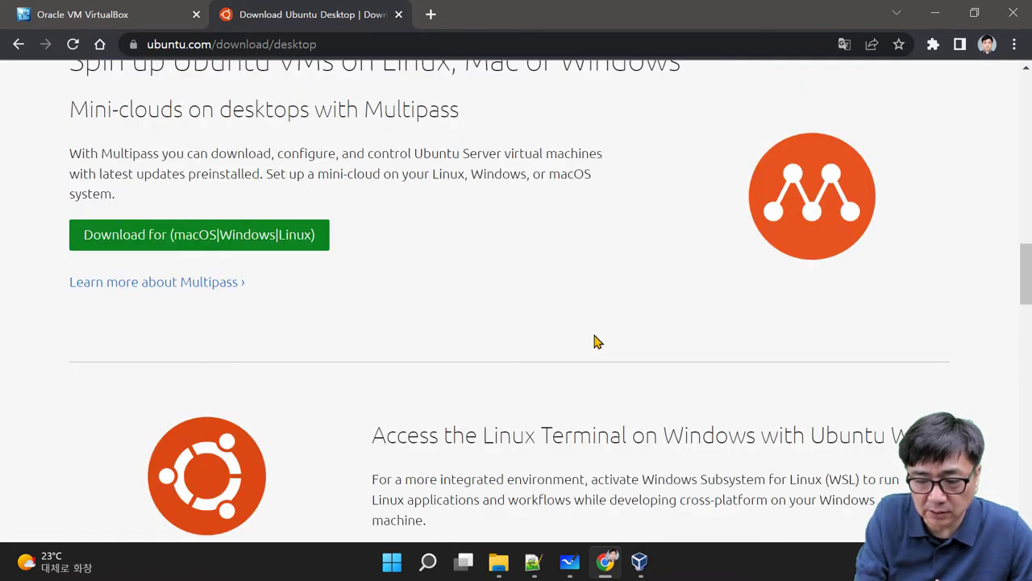
scroll(594, 342, "up", 10)
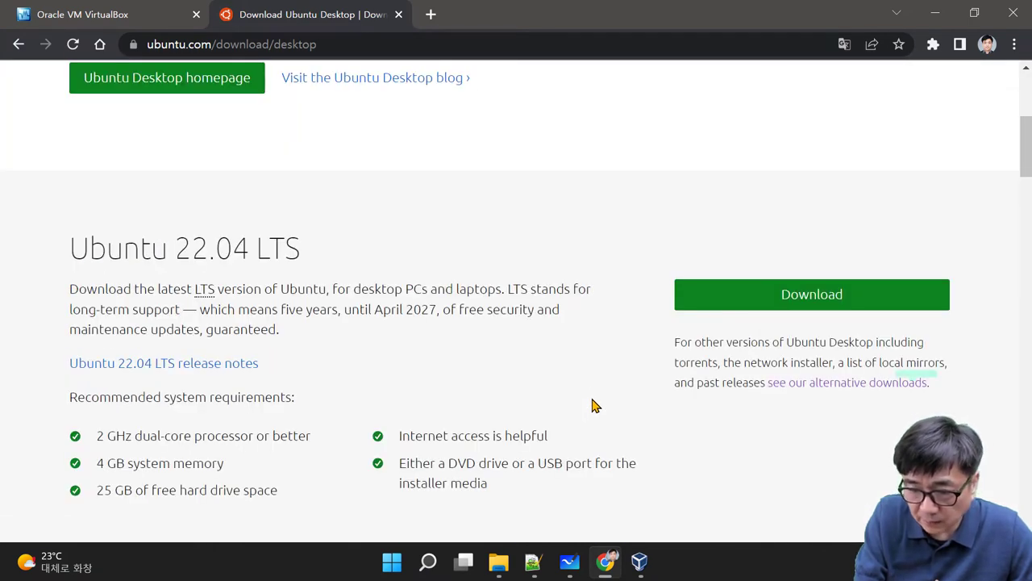
Step: On Ubuntu's alternative downloads page, request the Ubuntu 20.04.4 Desktop (64-bit) BitTorrent file
left_click(865, 390)
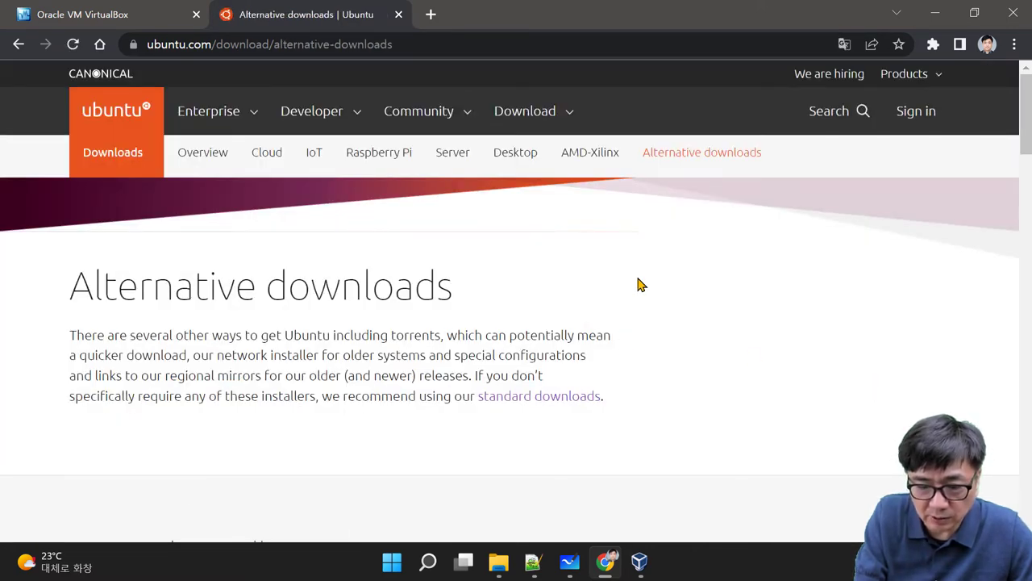
scroll(641, 284, "down", 4)
scroll(666, 275, "down", 3)
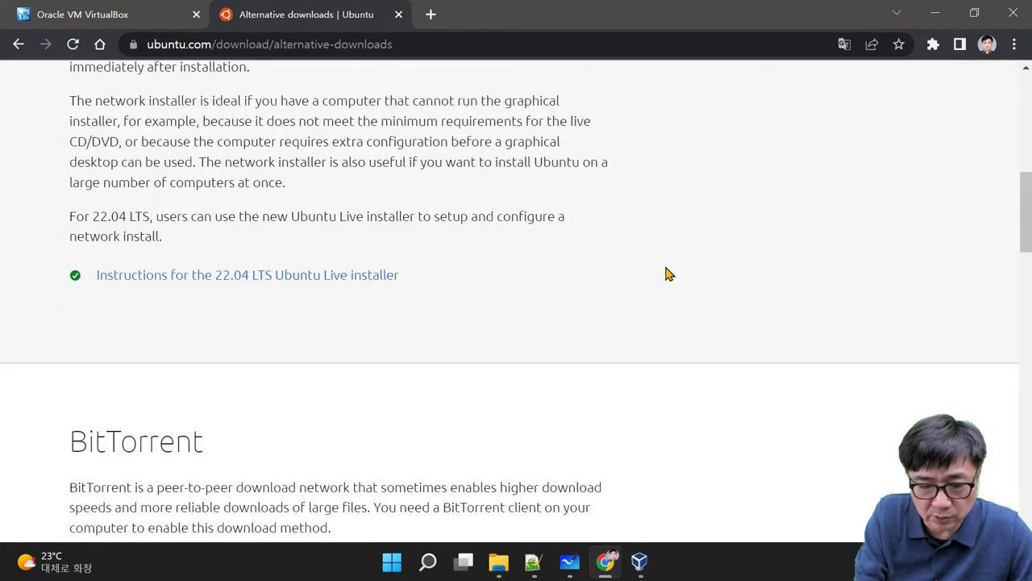
scroll(666, 274, "down", 4)
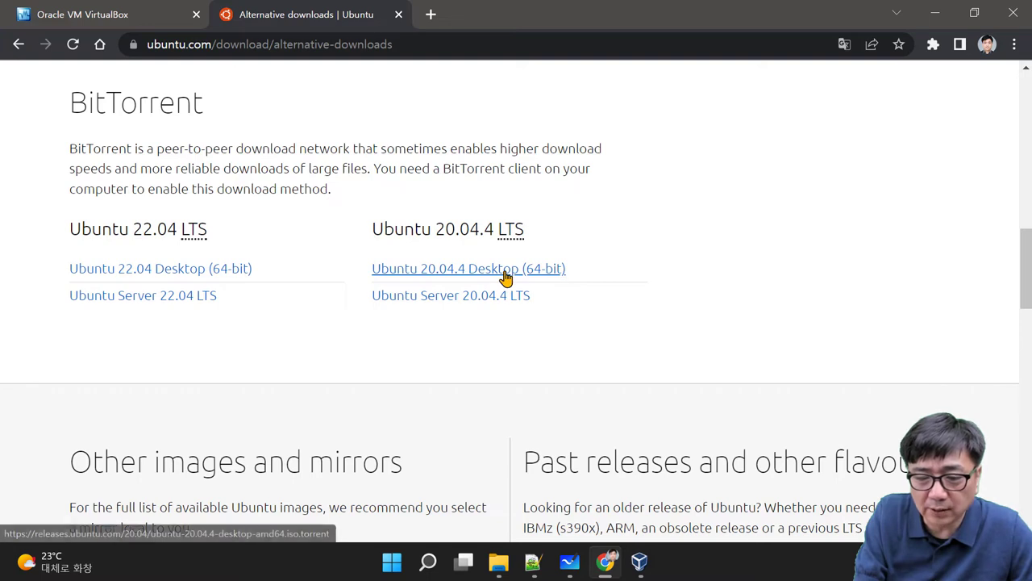
left_click(507, 276)
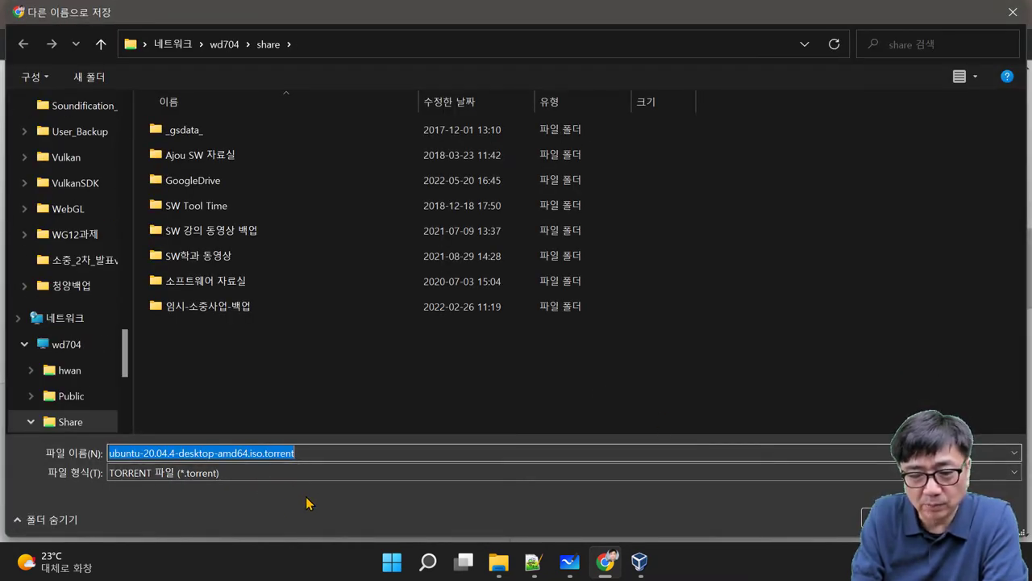
left_click(883, 518)
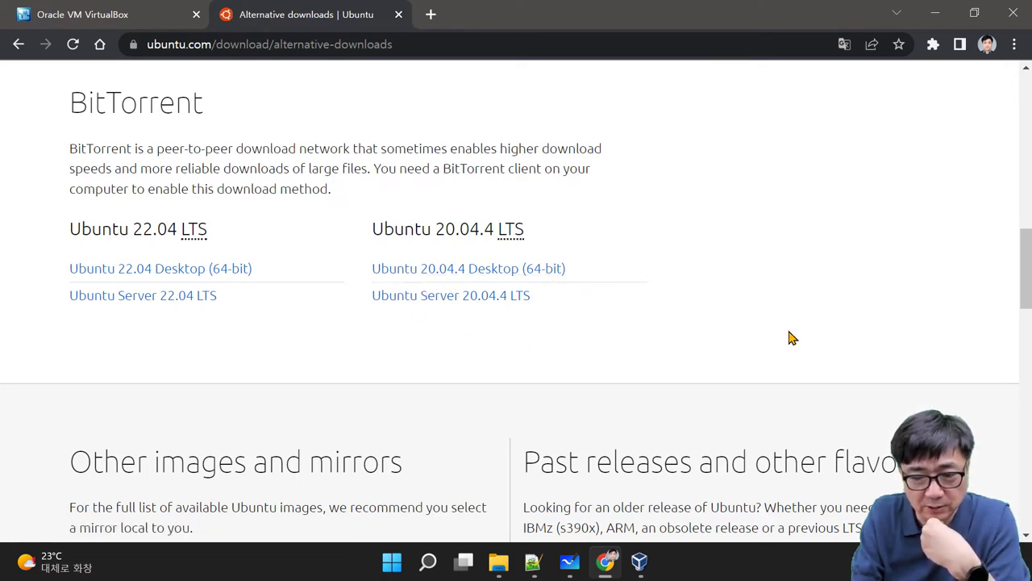
scroll(786, 341, "up", 10)
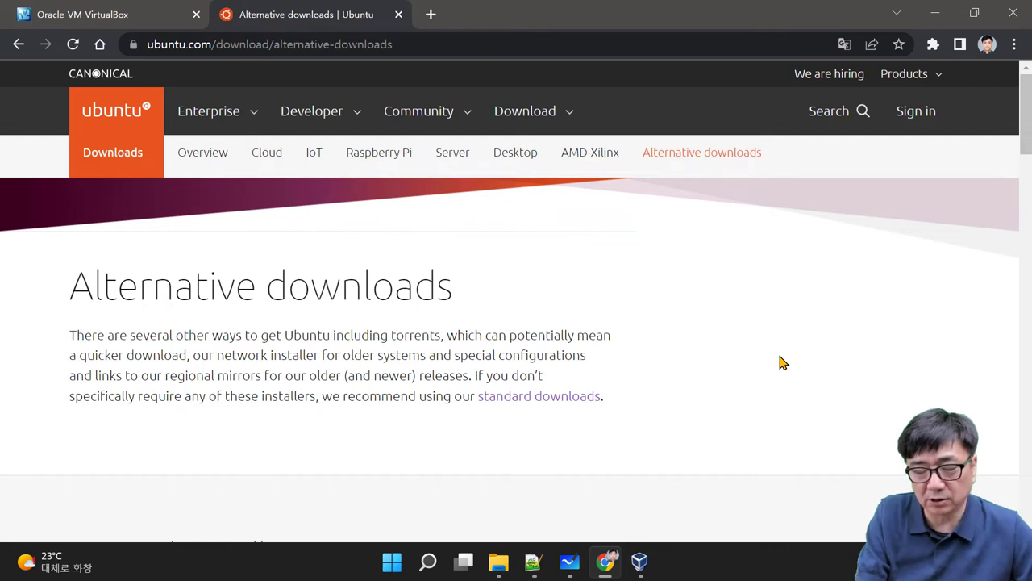
Step: Browse File Explorer to D:\VMBox and select the Ubuntu 20.04.4 ISO and the VirtualBox installer
left_click(500, 563)
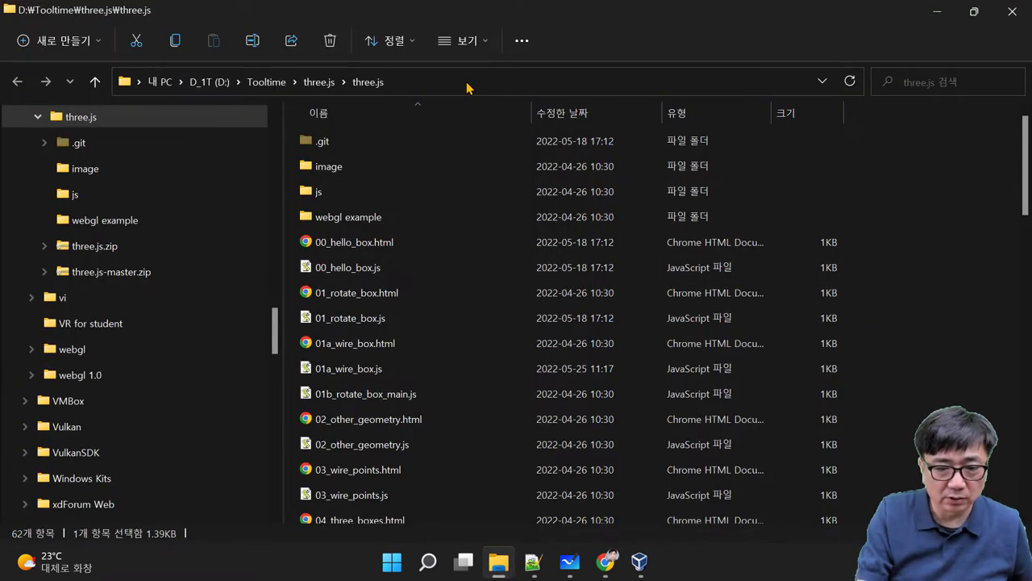
left_click(466, 81)
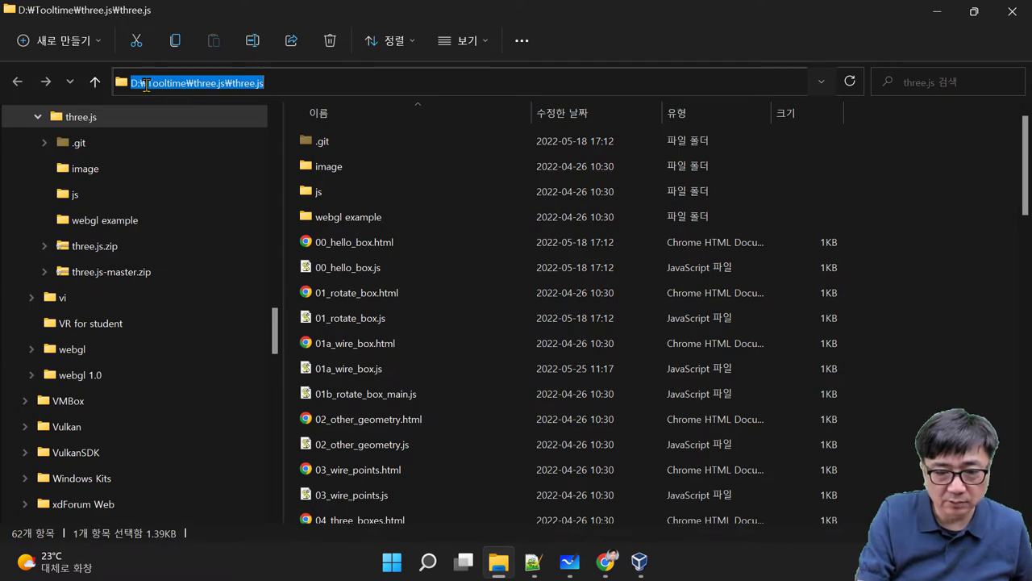
type("D:\\")
key("Return")
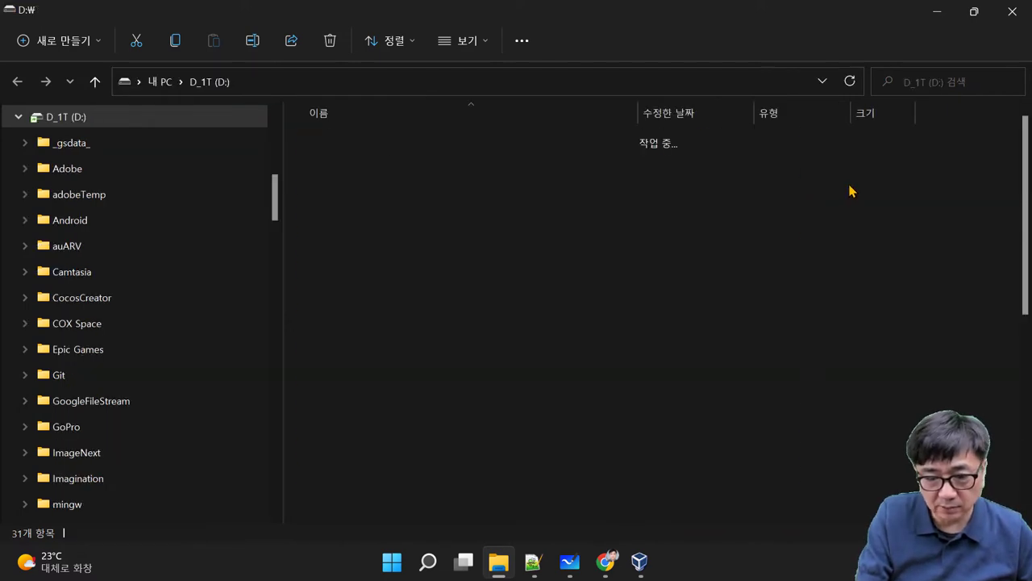
scroll(559, 338, "down", 2)
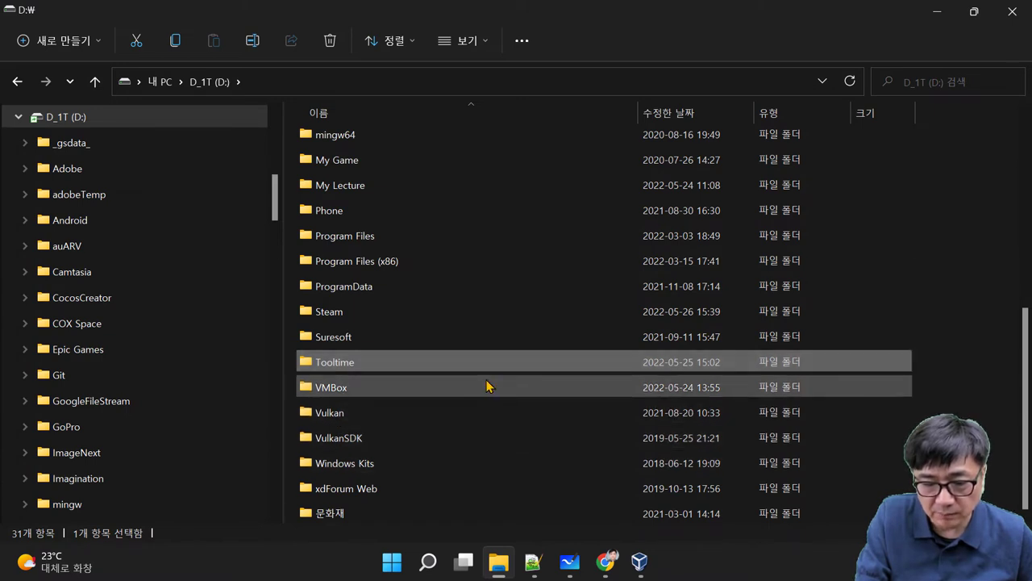
double_click(487, 386)
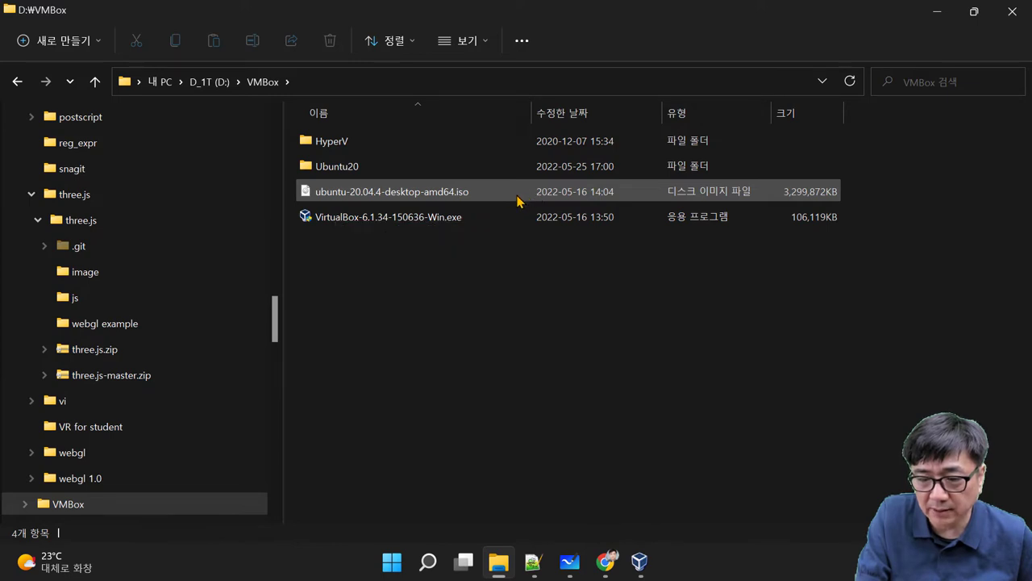
left_click(471, 196)
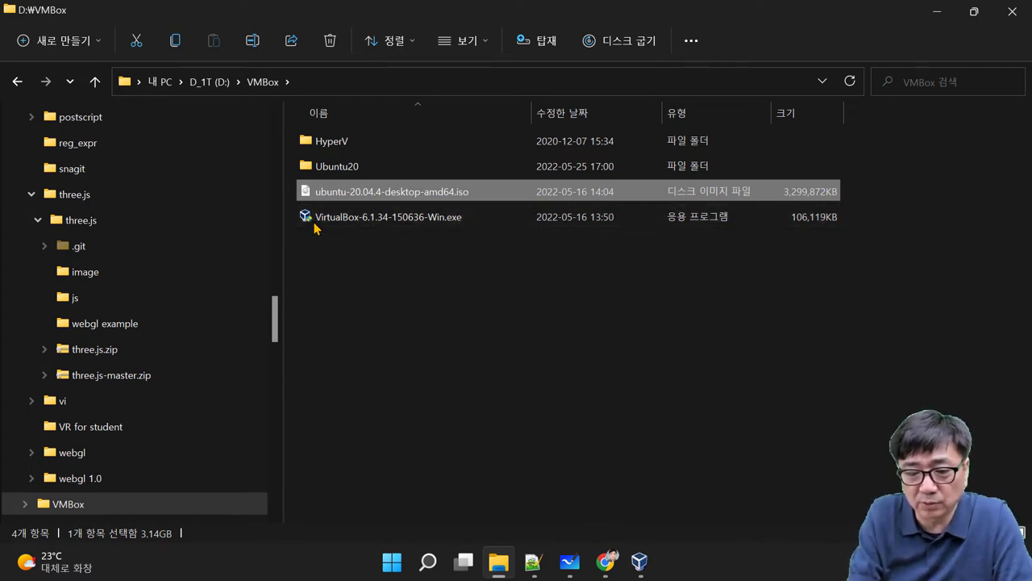
left_click(394, 224)
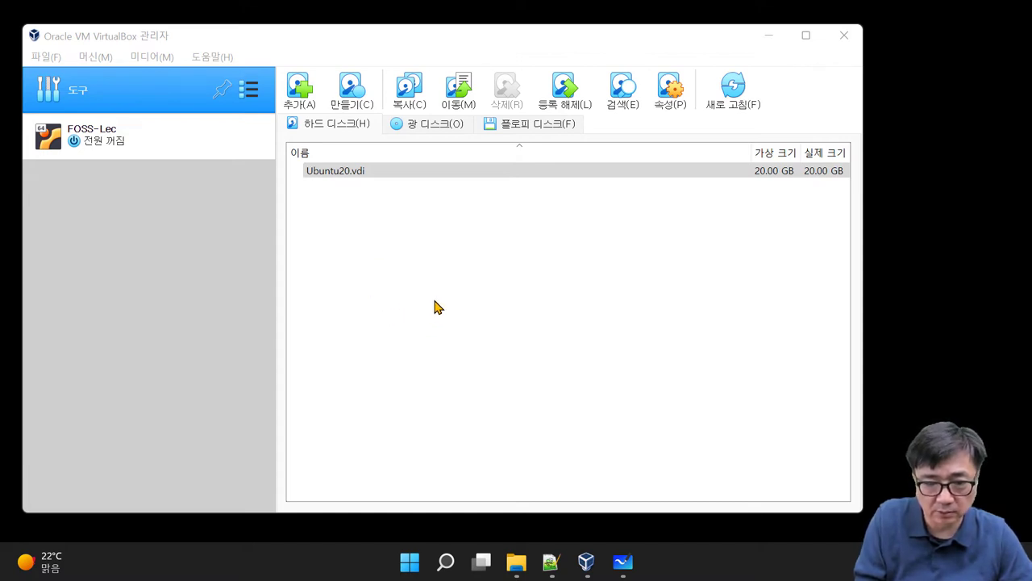
Step: Start a new VirtualBox machine via Machine > New and name it VM-Ubuntu
left_click(111, 36)
left_click(95, 58)
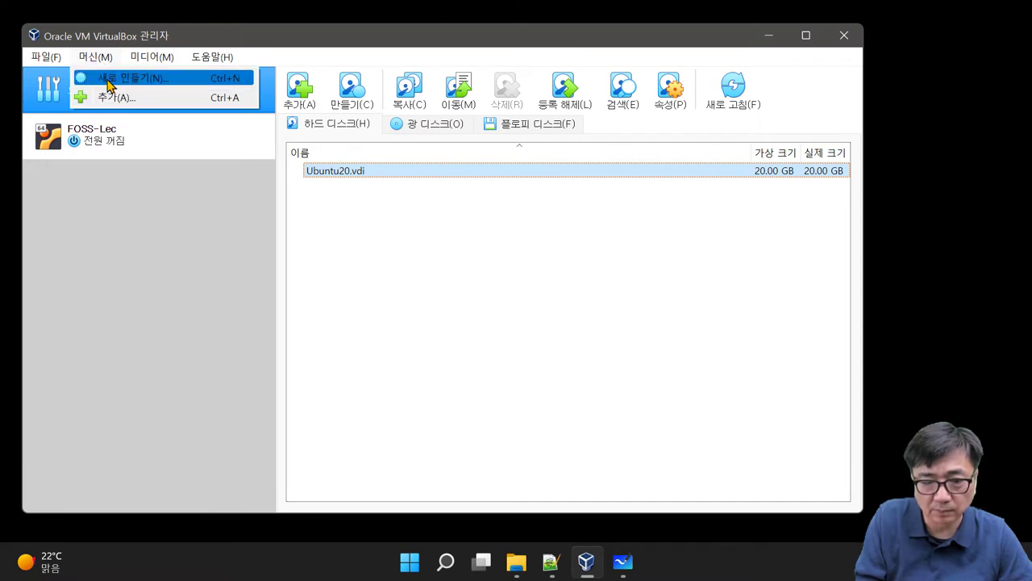
left_click(109, 80)
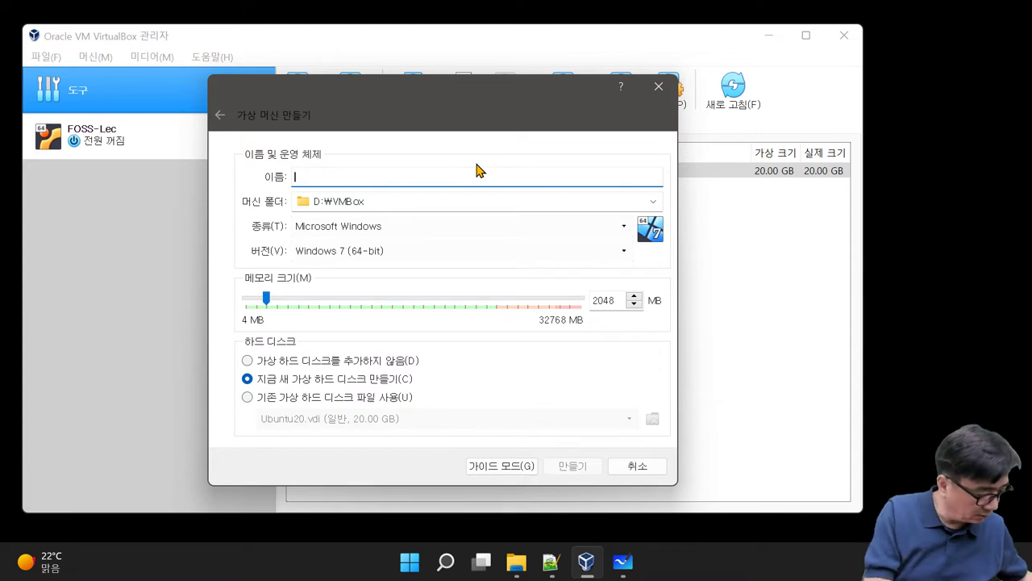
type("VM")
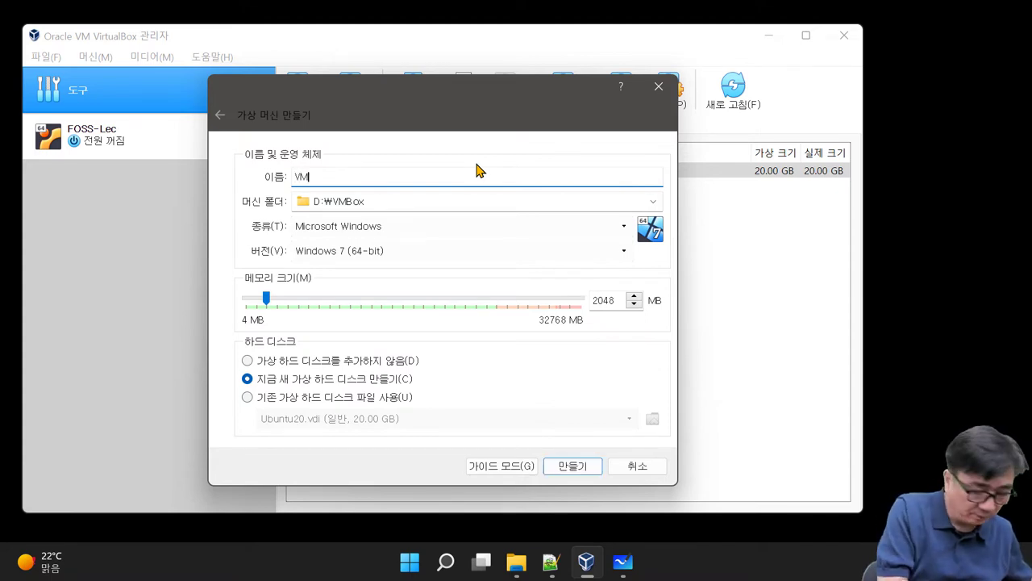
type("-Ub")
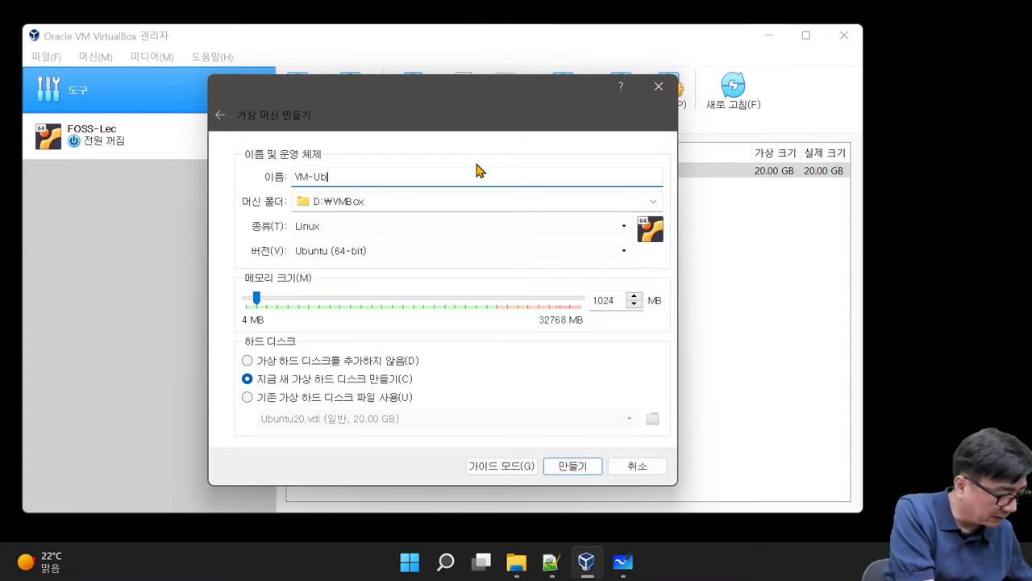
type("untu")
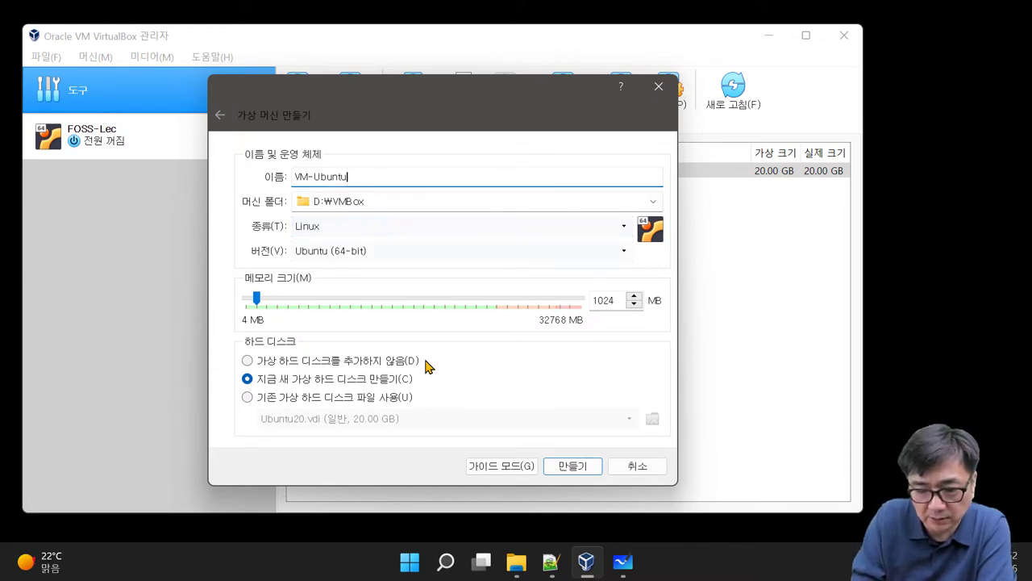
left_click(516, 564)
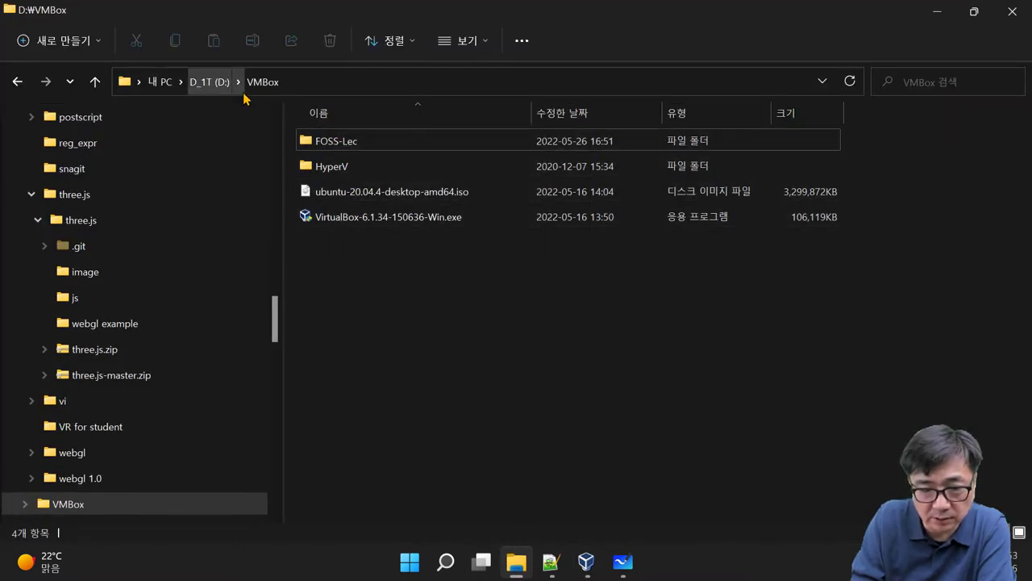
Step: Check This PC, return to VMBox, and minimize File Explorer to reveal the new-machine dialog
left_click(160, 81)
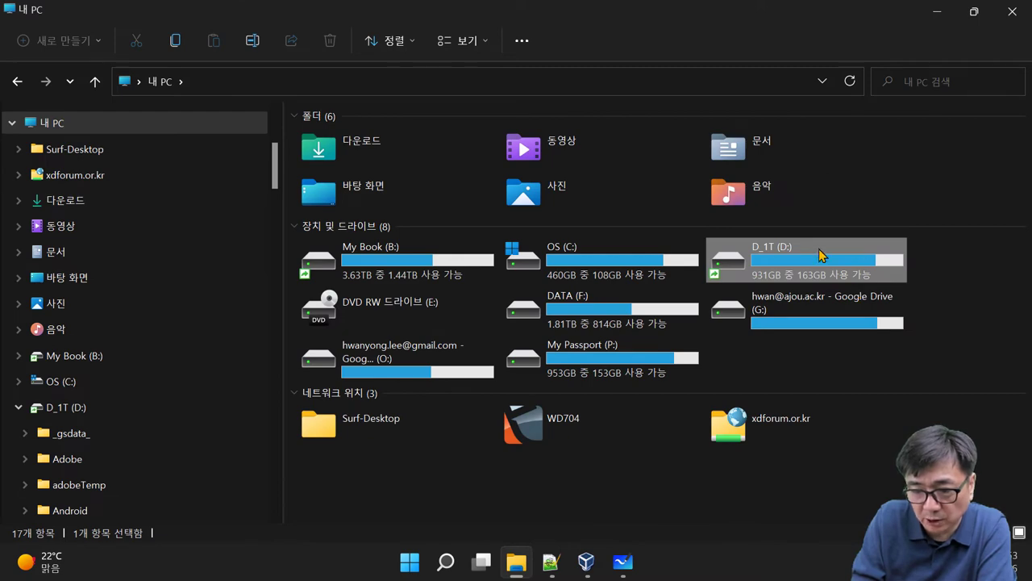
key("alt+Left")
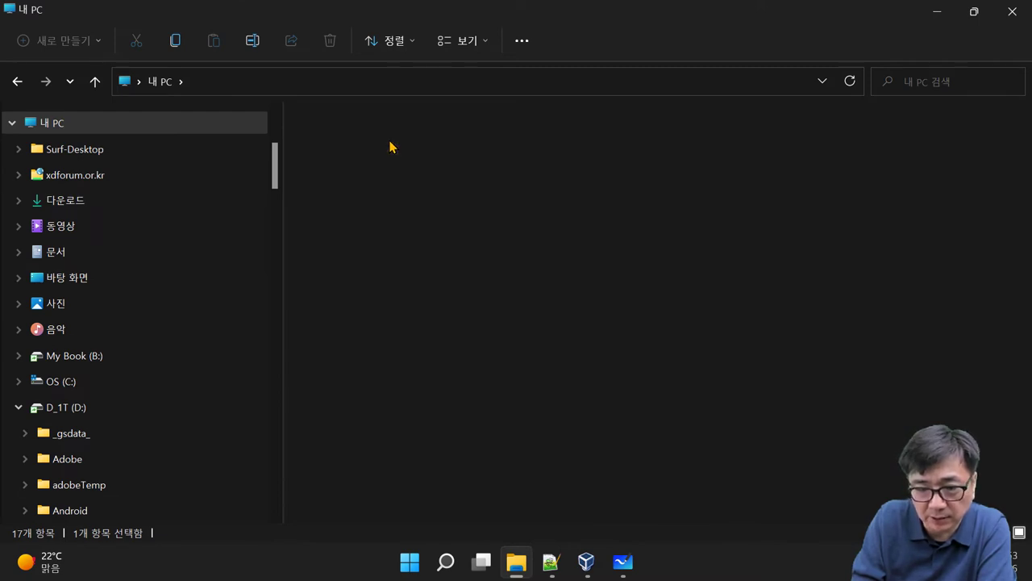
left_click(939, 10)
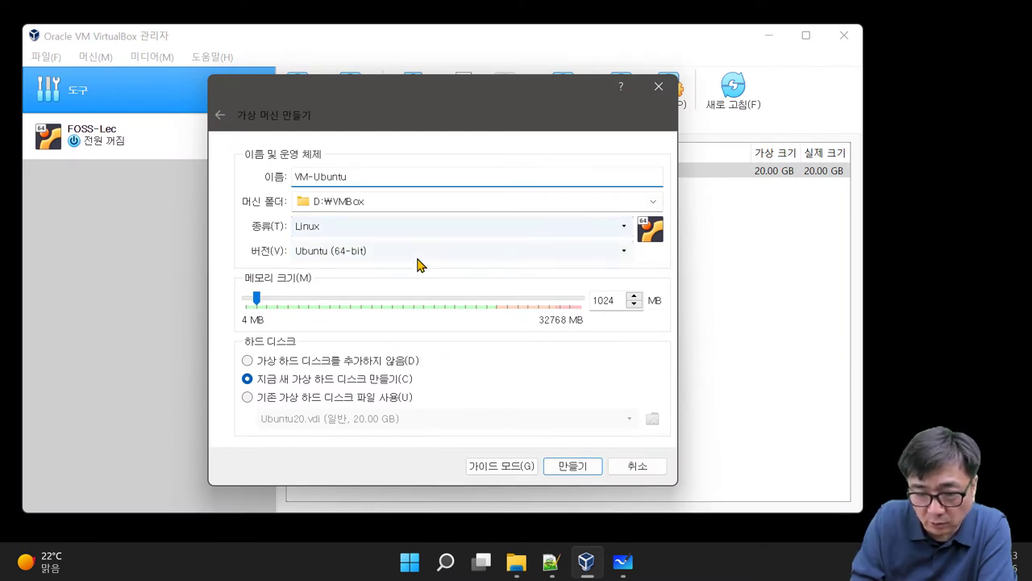
Step: Keep type Linux and version Ubuntu (64-bit), raise memory to 4096 MB, and create VM-Ubuntu
left_click(626, 255)
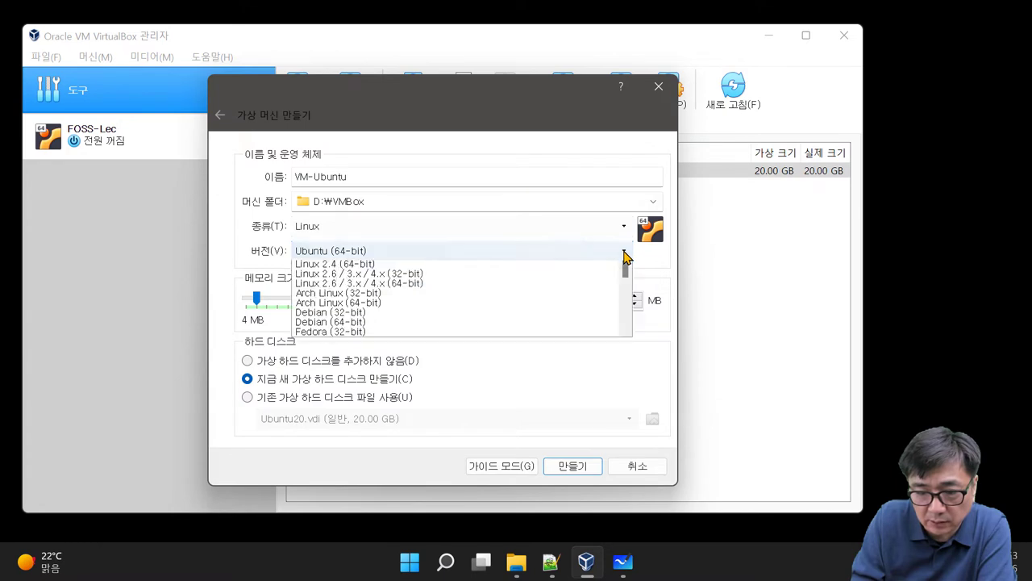
scroll(629, 318, "down", 2)
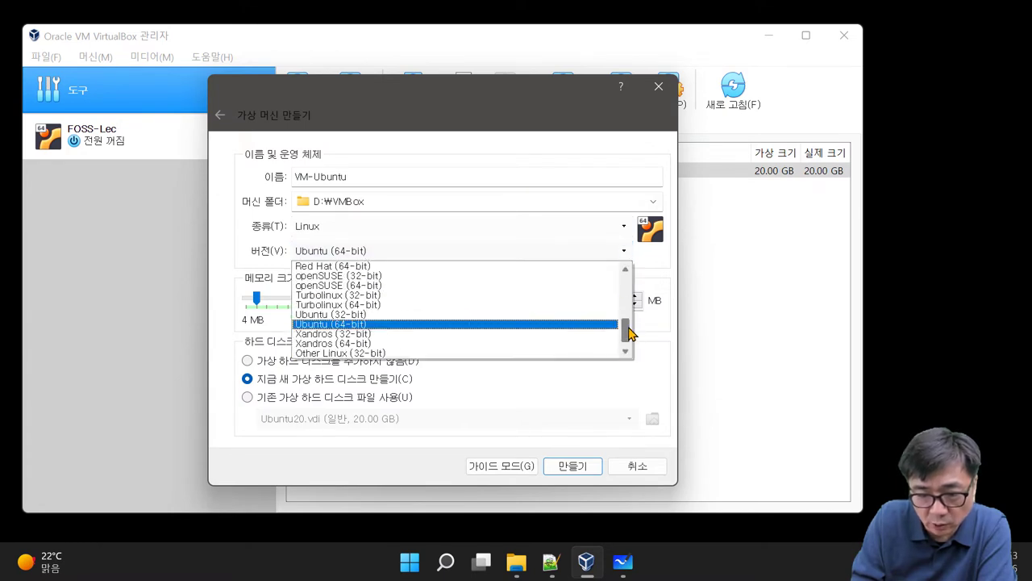
left_click(411, 315)
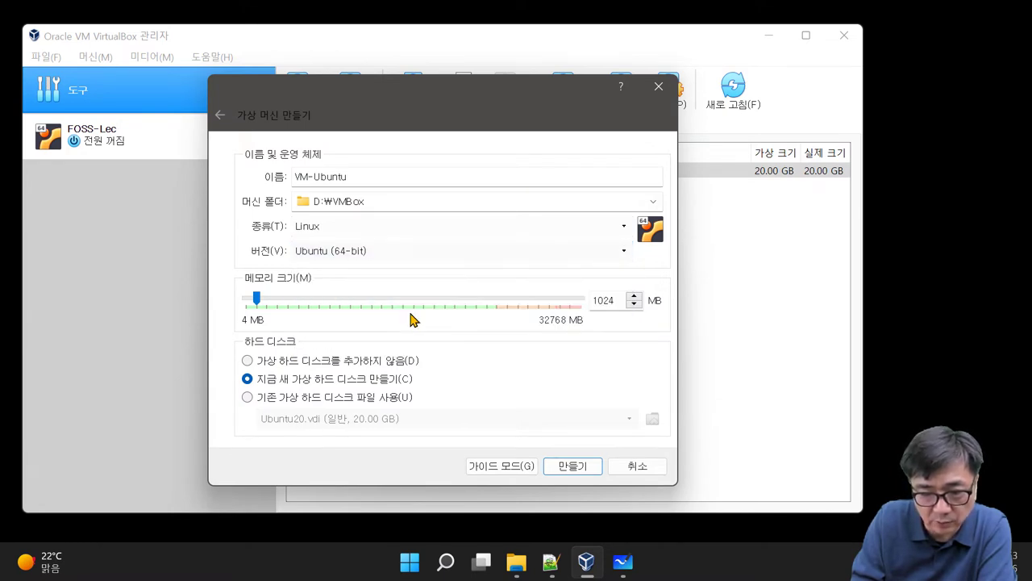
left_click(329, 227)
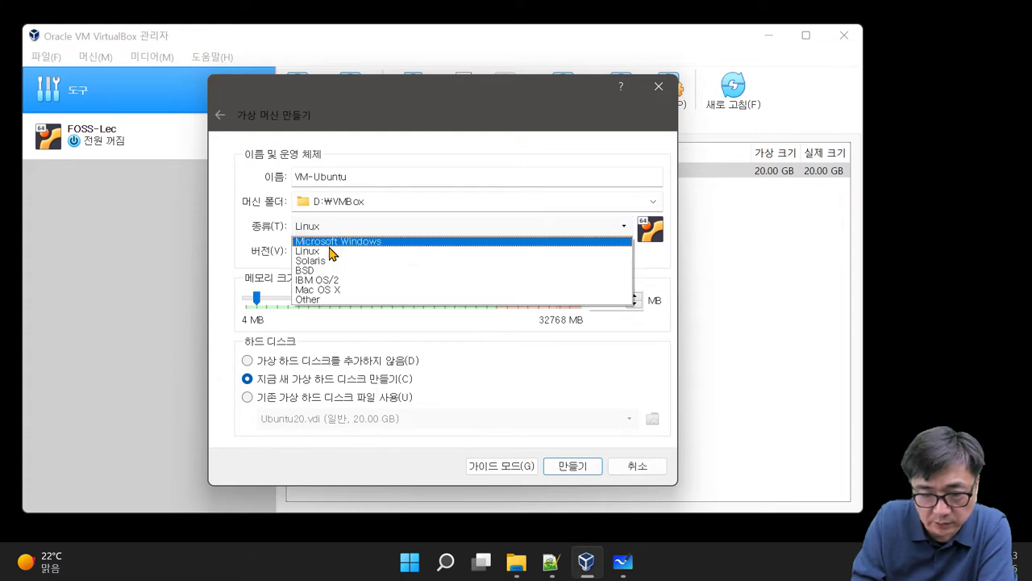
left_click(329, 252)
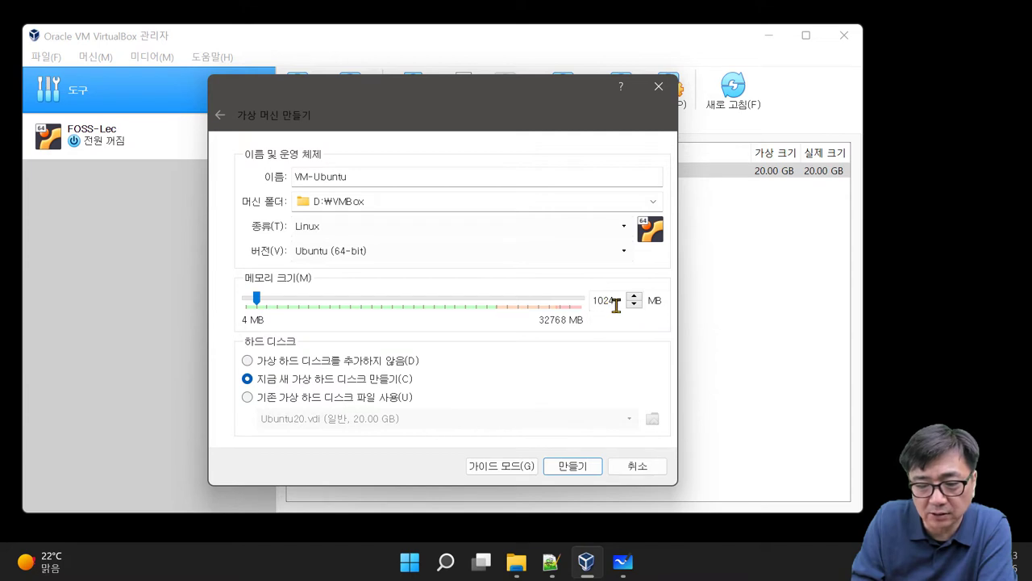
left_click_drag(618, 303, 573, 301)
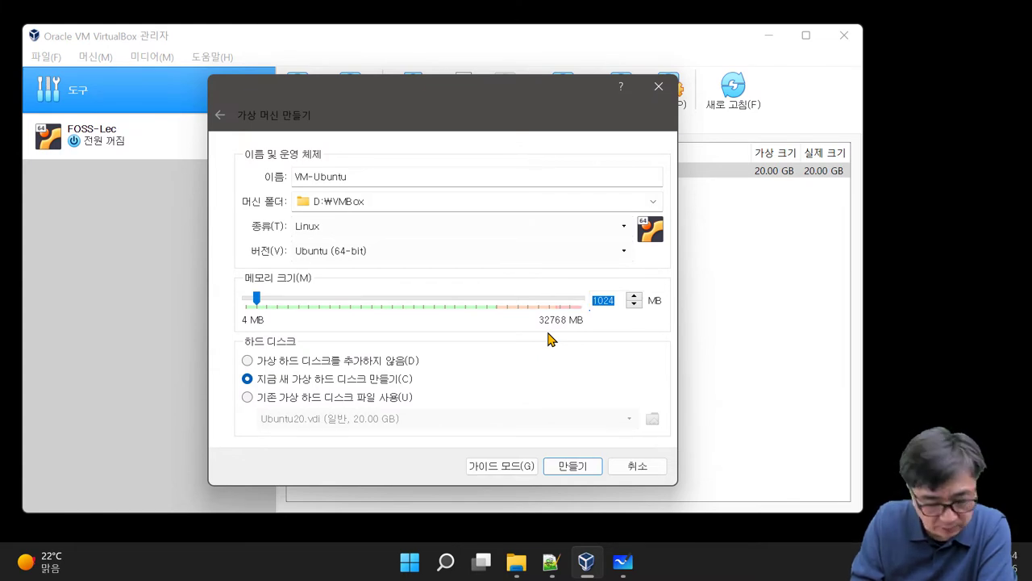
type("4")
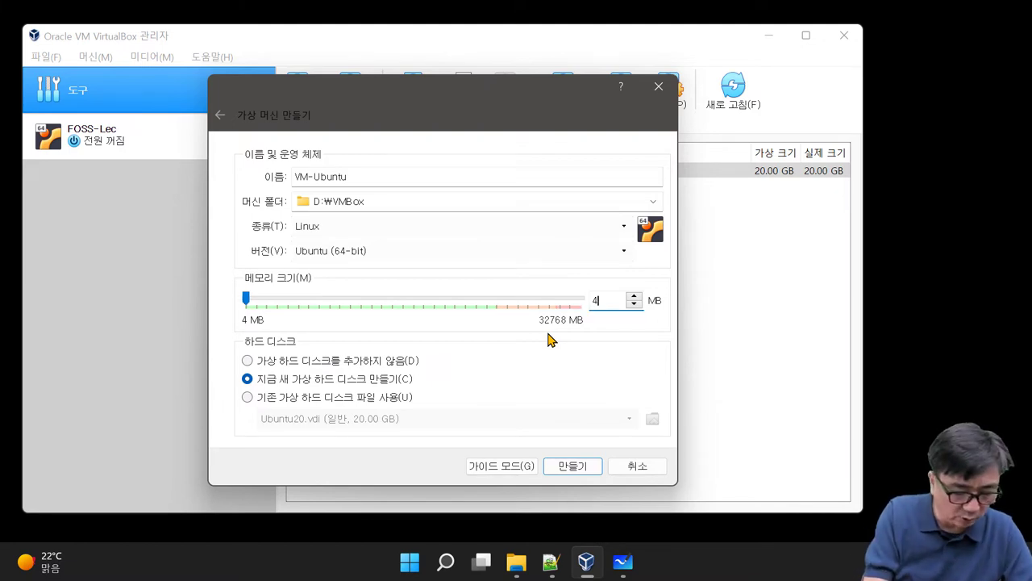
type("096")
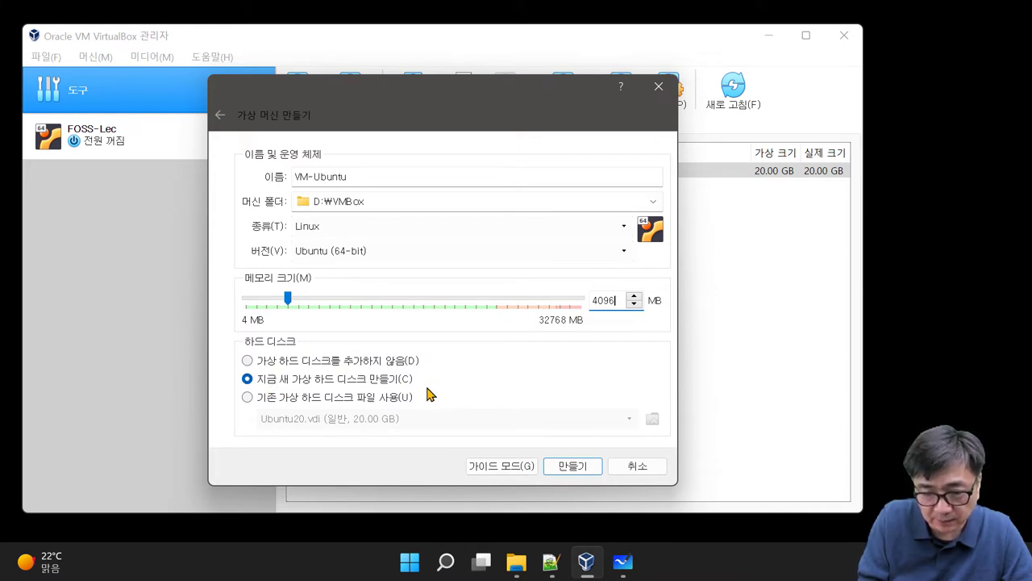
left_click(571, 466)
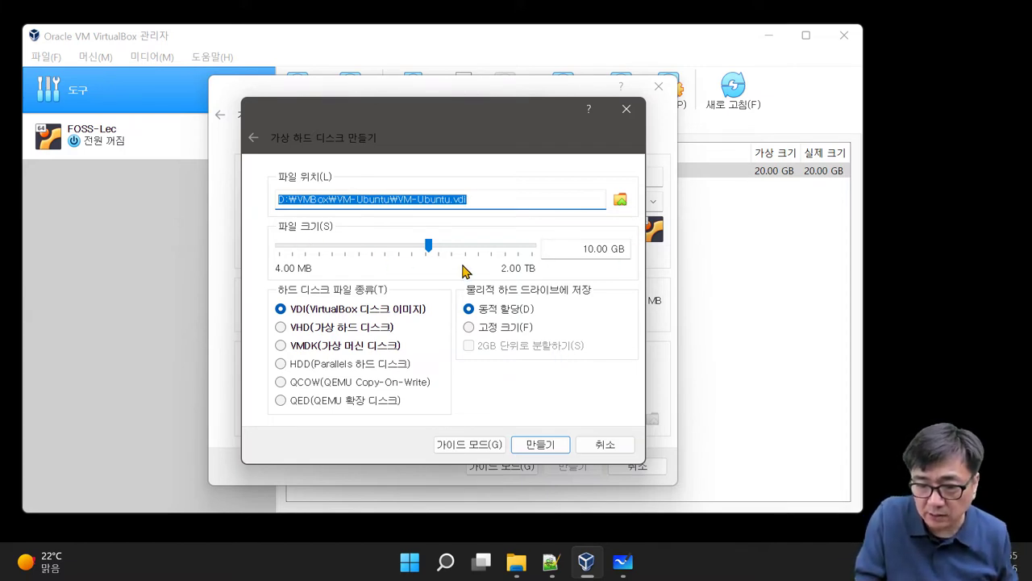
Step: Make the new virtual disk 20.00 GB with 고정 크기 (fixed-size) storage, then switch to the D:\VMBox Explorer window
left_click_drag(577, 249, 594, 248)
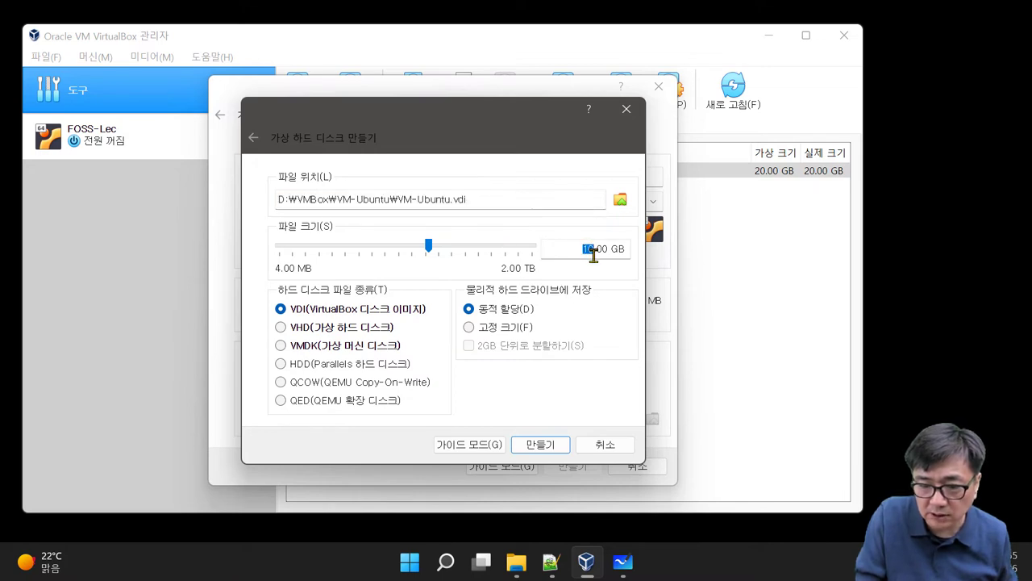
type("20")
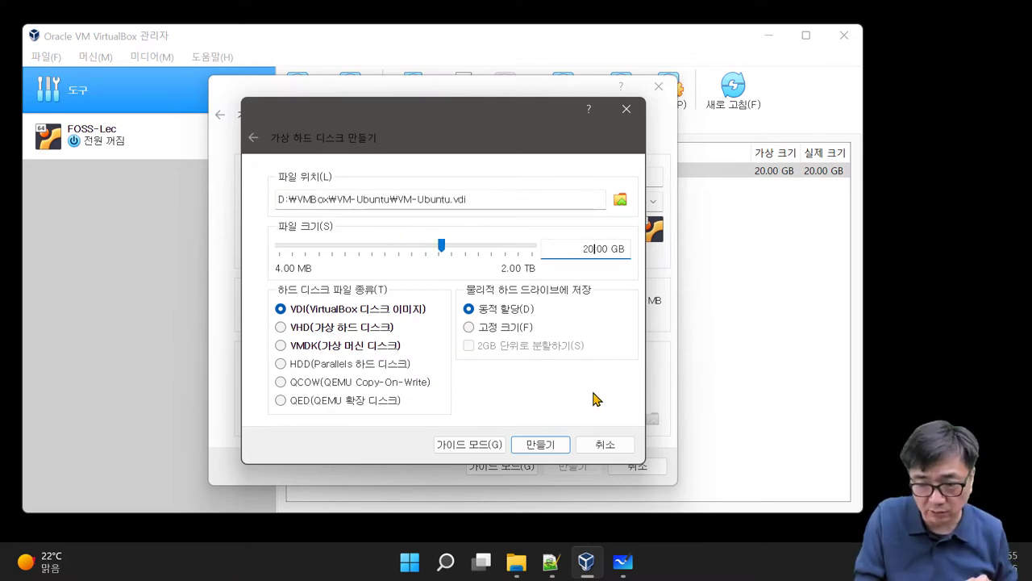
left_click(481, 333)
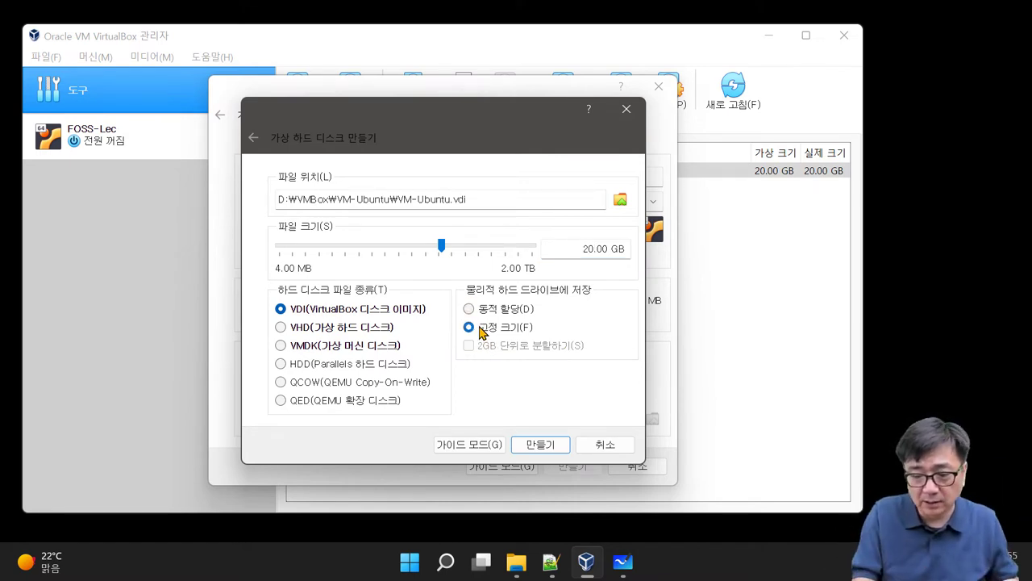
left_click(516, 562)
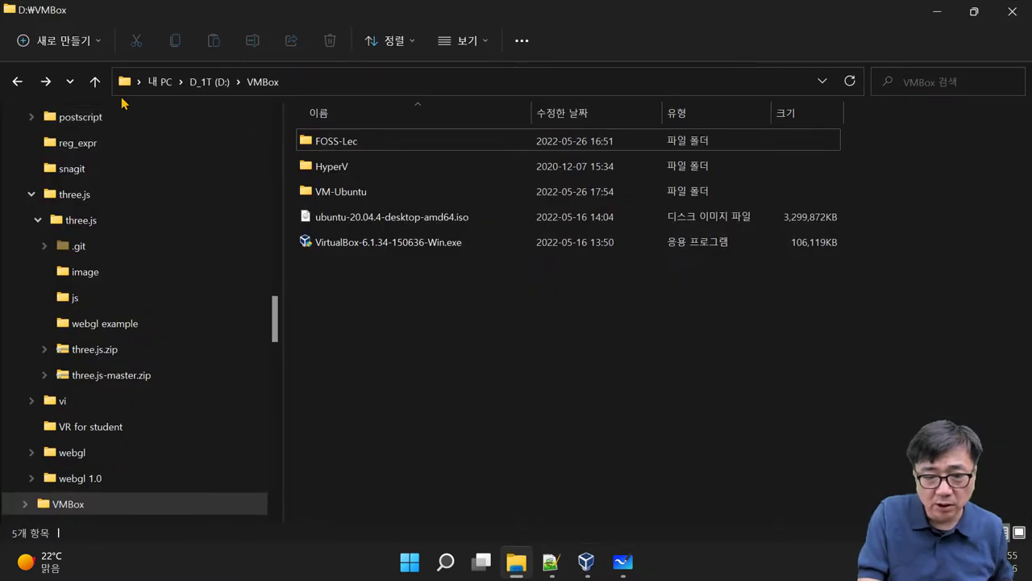
Step: Check drive D_1T (D:)'s free space under 내 PC (163GB free of 931GB), then minimize Explorer
left_click(159, 81)
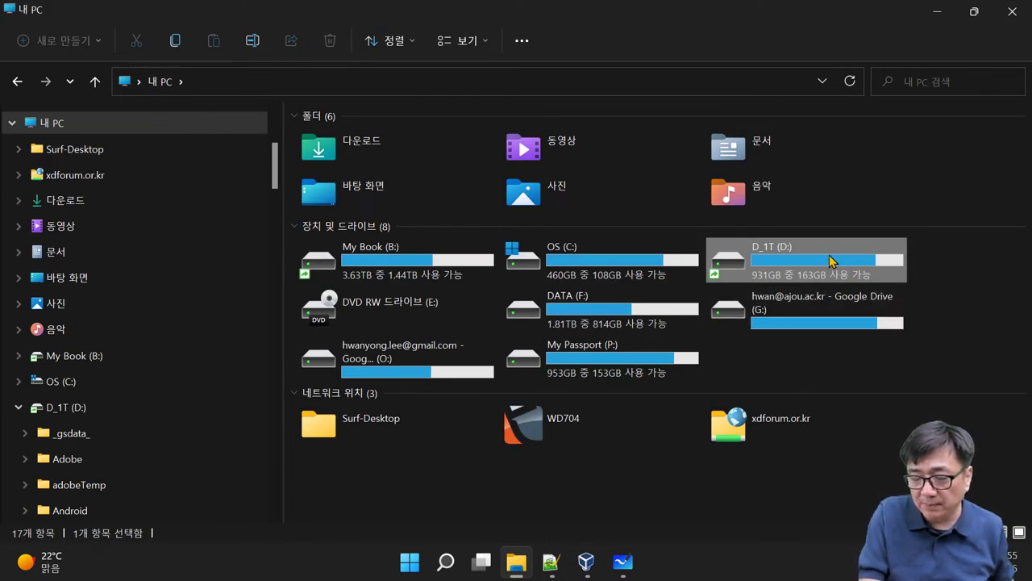
mouse_move(849, 262)
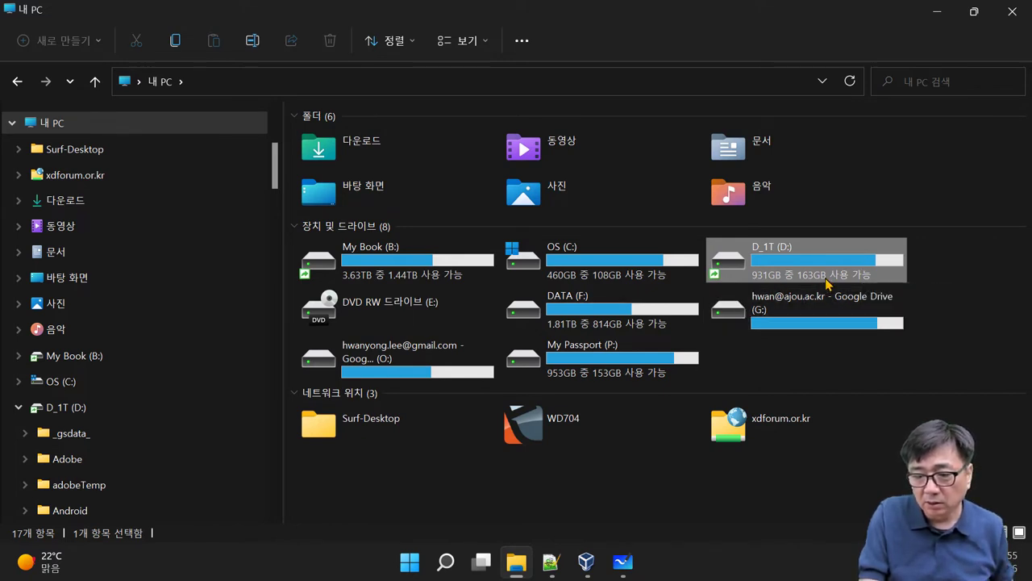
left_click(938, 22)
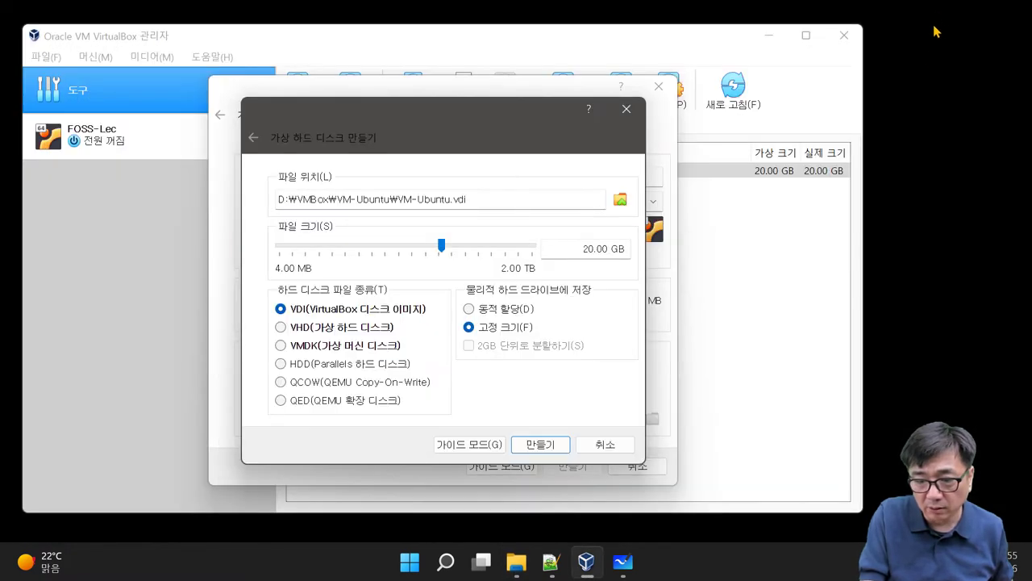
Step: Switch the 20.00 GB VDI disk back to 동적 할당 (dynamically allocated) and create it
left_click(497, 314)
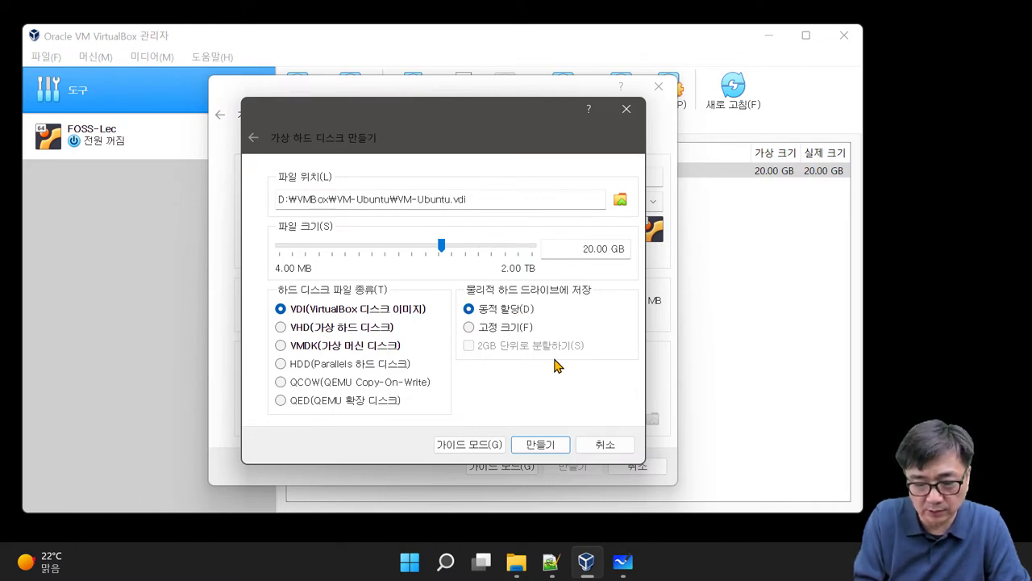
left_click(532, 448)
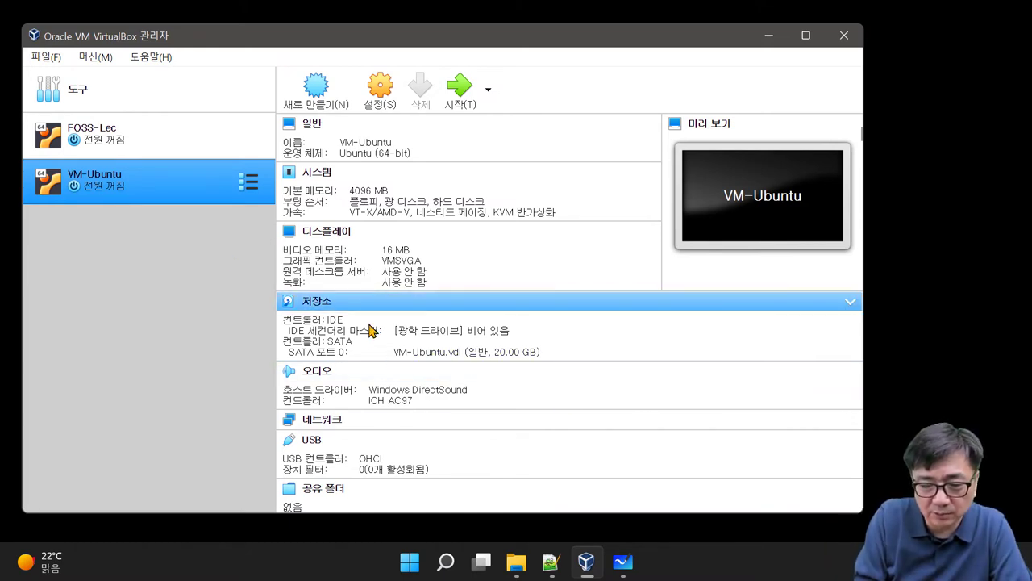
Step: Mount ubuntu-20.04.4-desktop-amd64.iso in VM-Ubuntu's IDE secondary master optical drive and save the storage settings
left_click(309, 305)
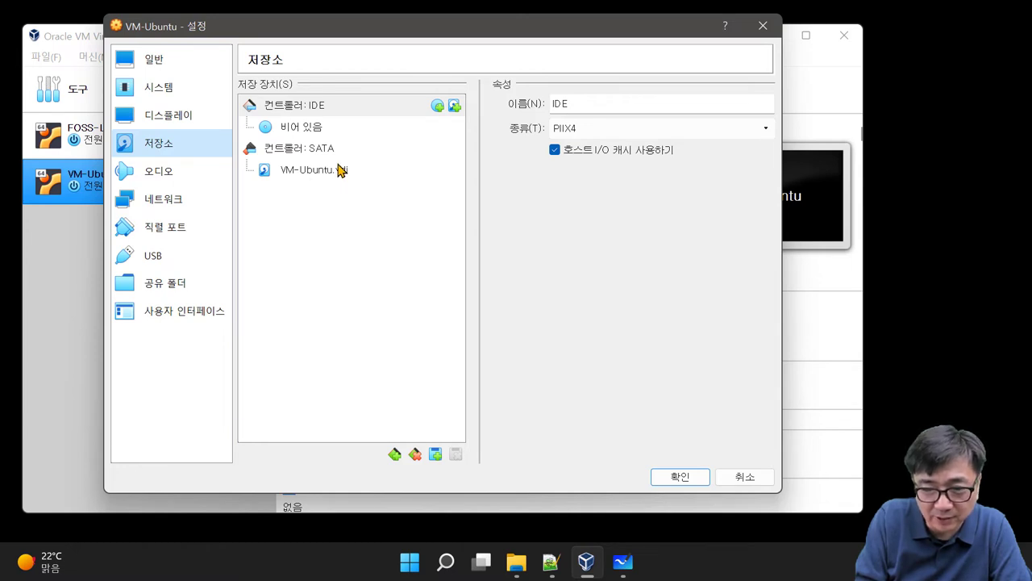
left_click(295, 129)
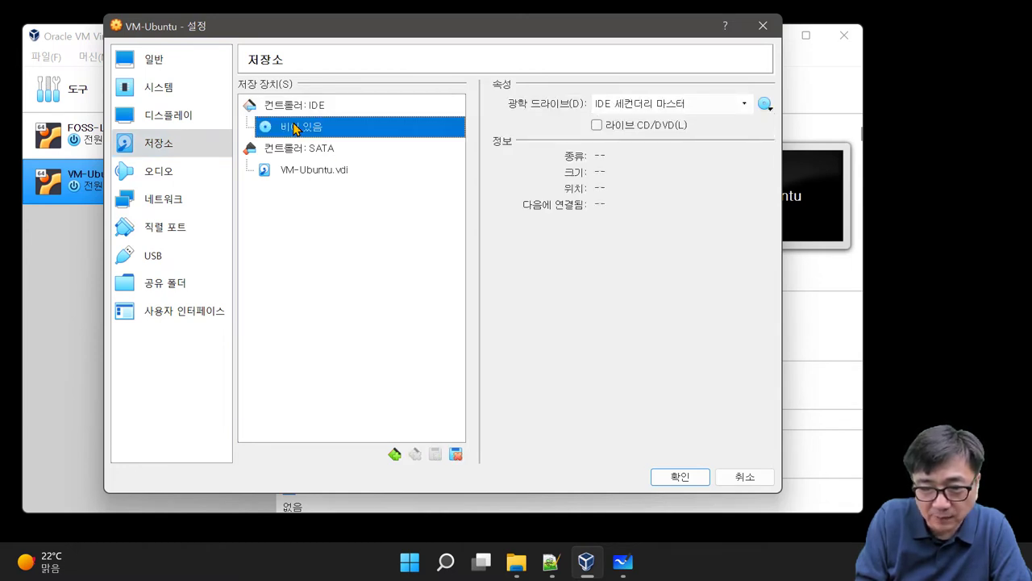
left_click(744, 105)
left_click(745, 105)
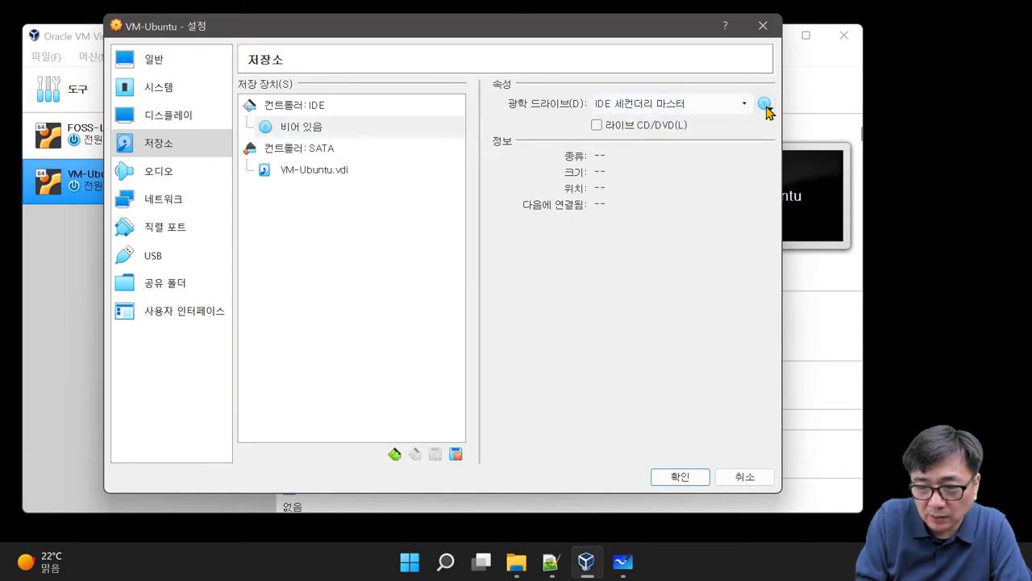
left_click(765, 106)
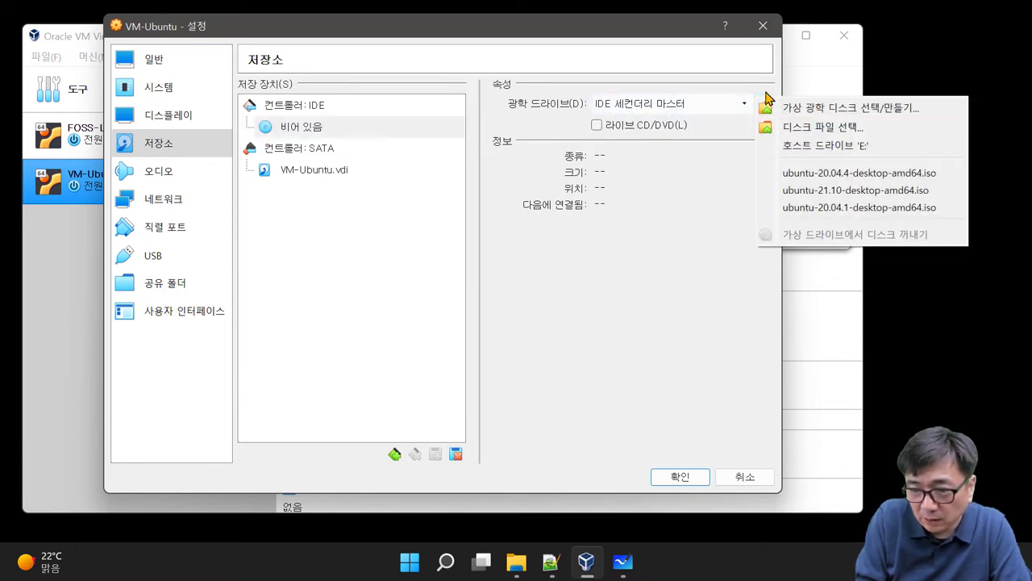
left_click(780, 129)
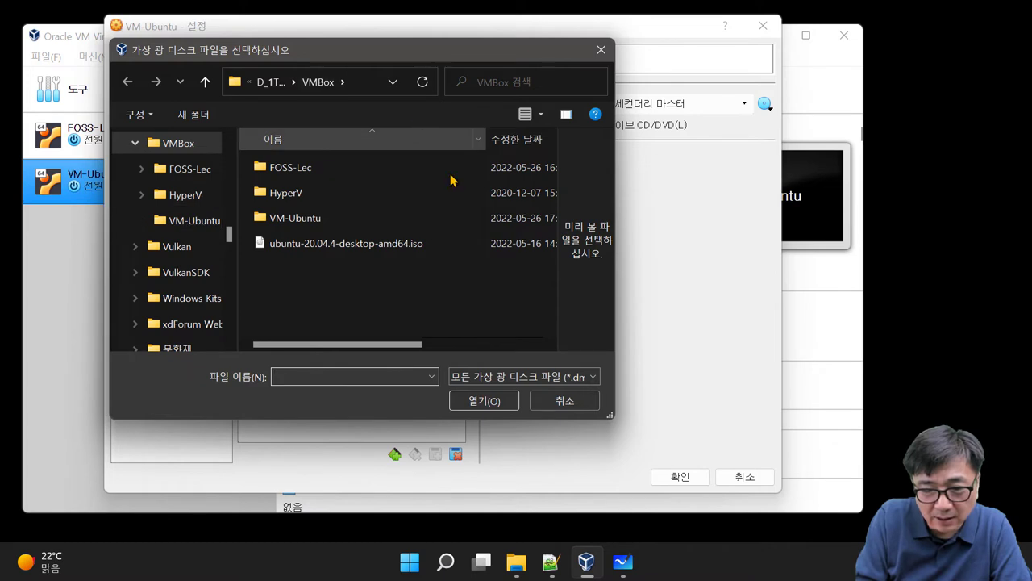
left_click(329, 245)
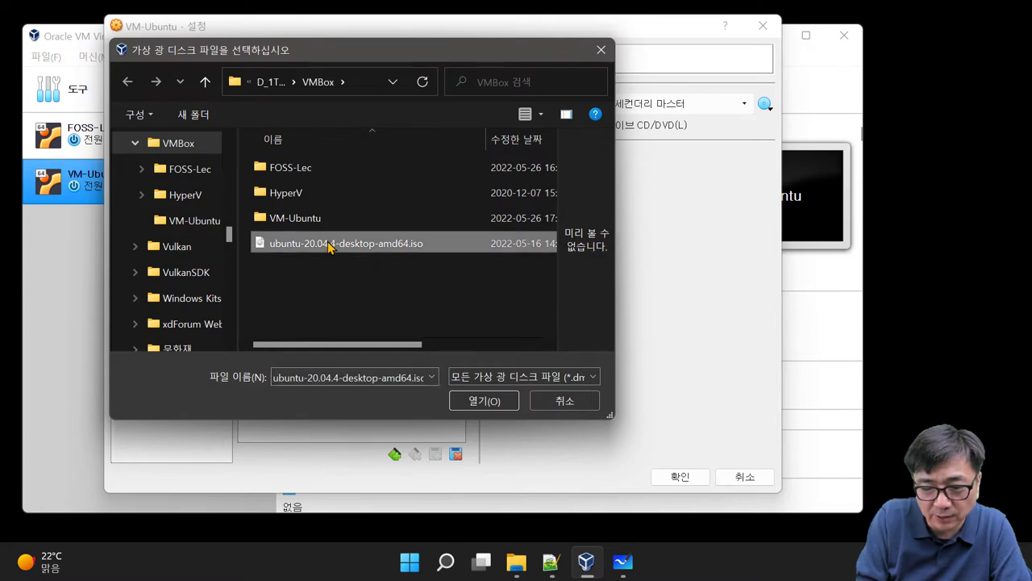
double_click(453, 244)
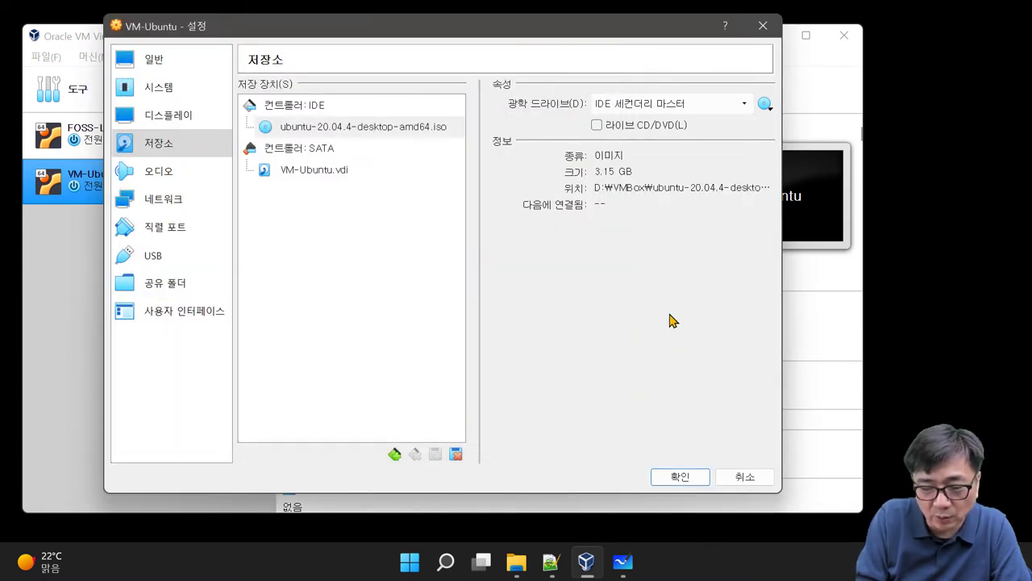
left_click(686, 477)
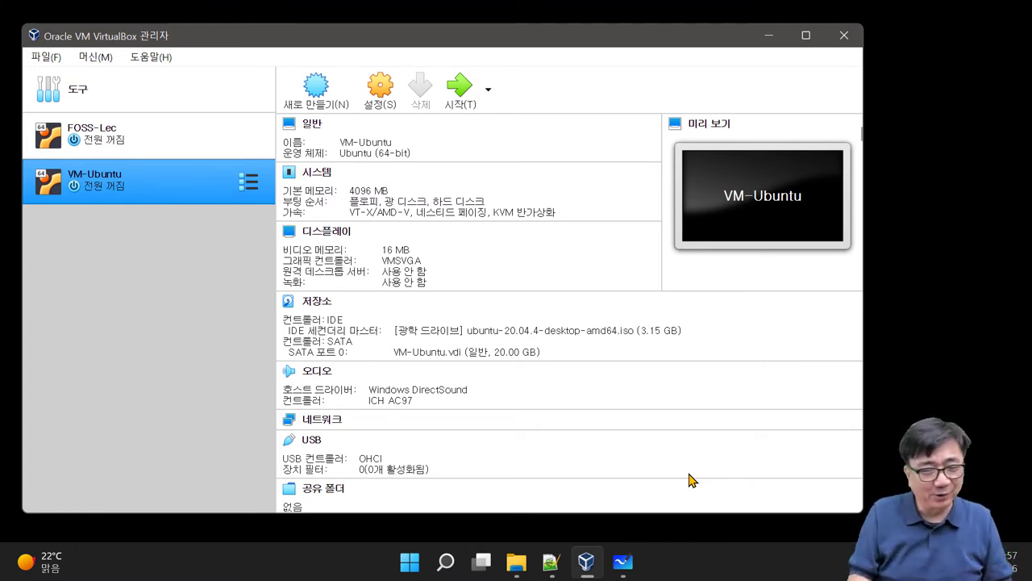
Step: Start VM-Ubuntu and move its running window to the centre of the screen
left_click(460, 85)
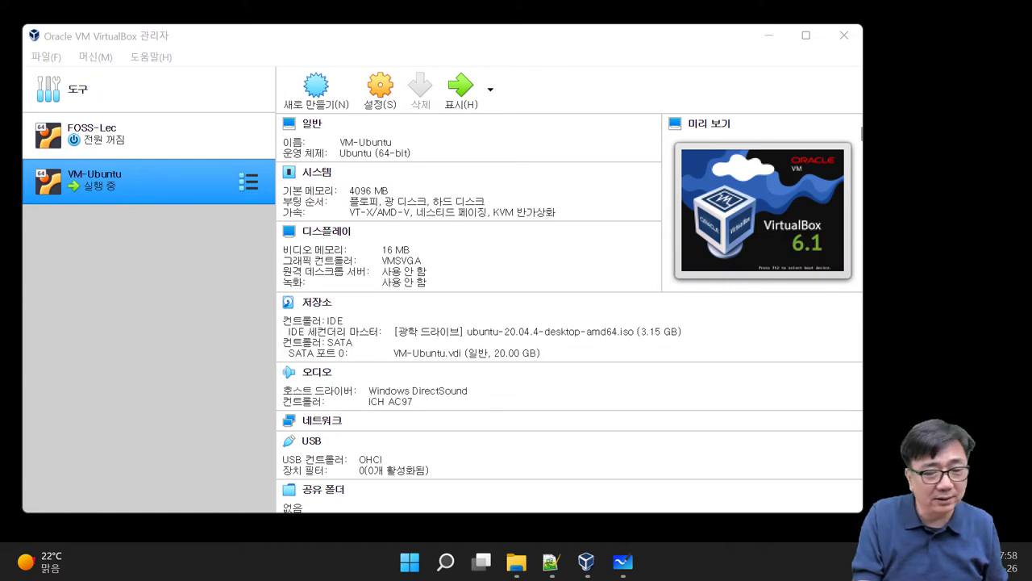
left_click_drag(138, 97, 668, 113)
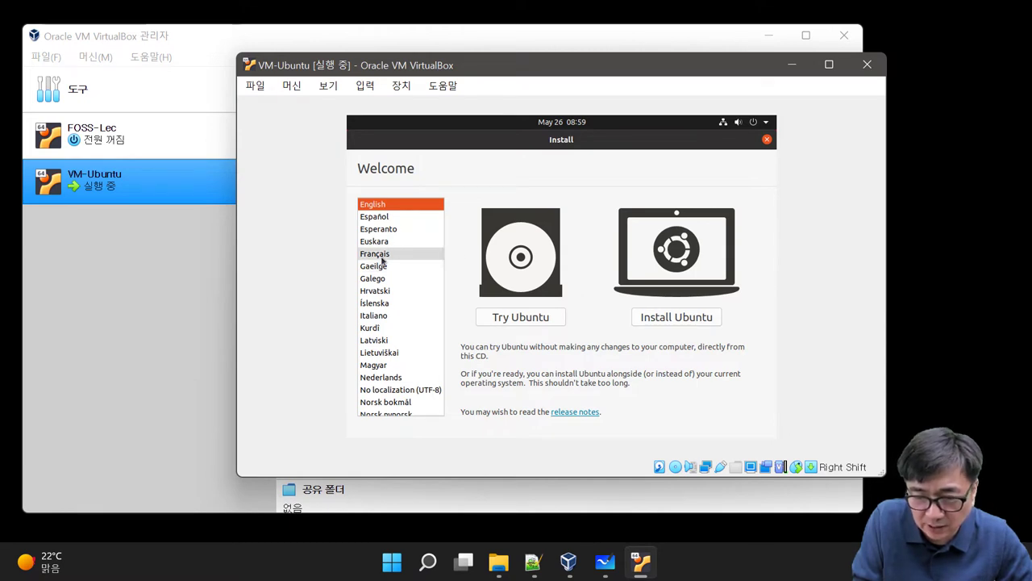
Step: Keep English as the installer language and choose Install Ubuntu
scroll(382, 259, "down", 3)
scroll(382, 260, "down", 10)
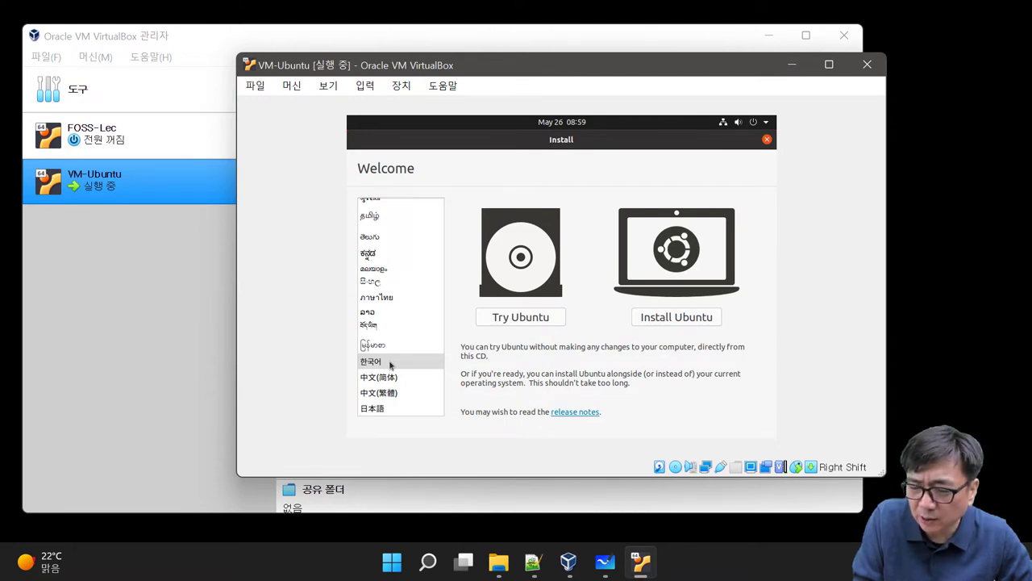
scroll(390, 364, "up", 10)
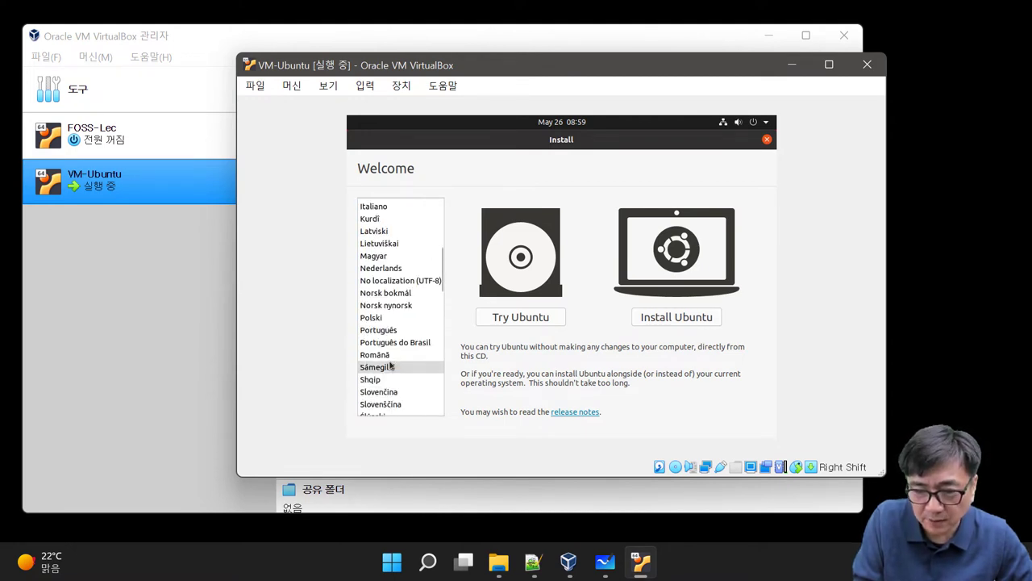
scroll(390, 365, "up", 5)
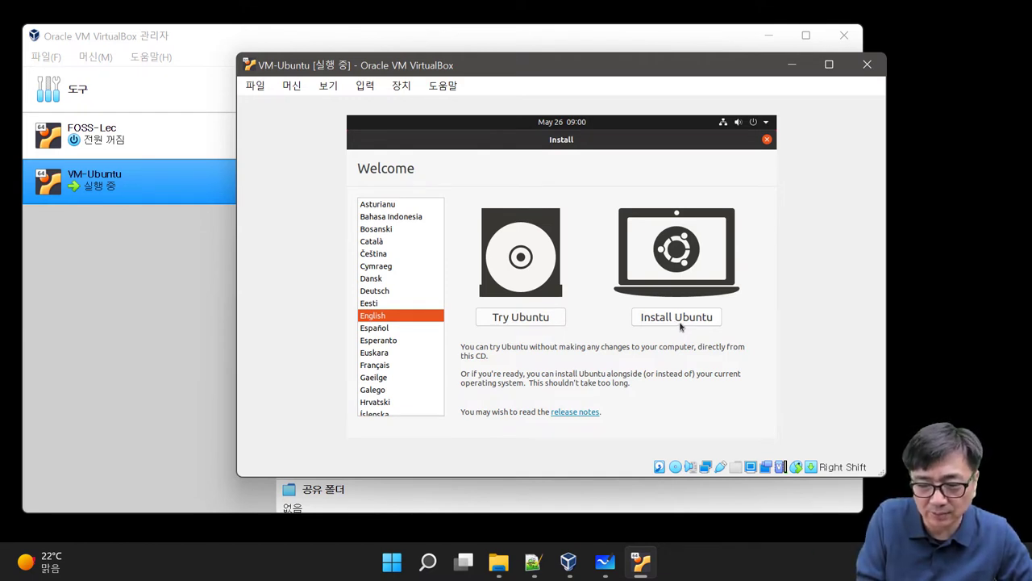
left_click(680, 326)
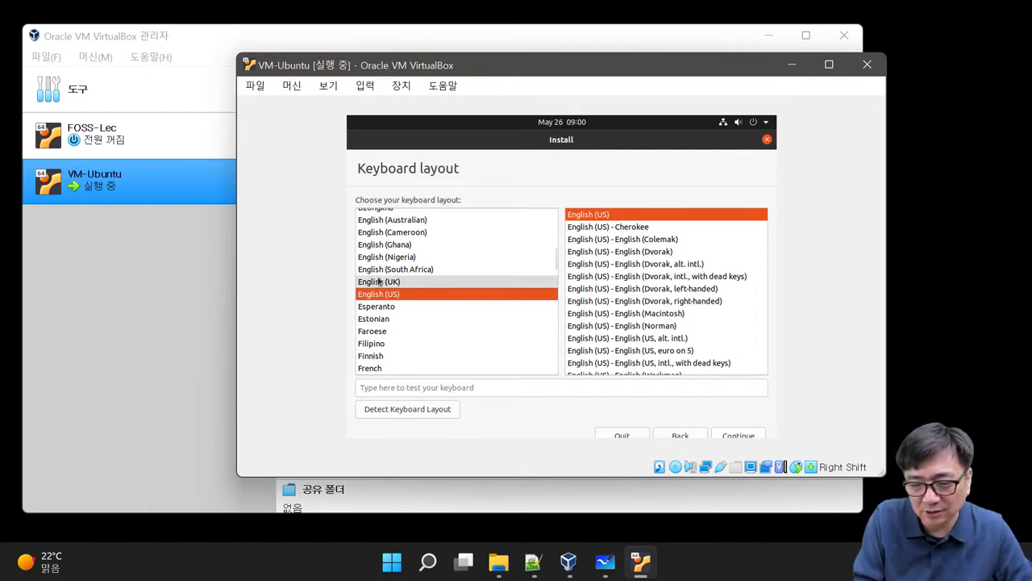
Step: Accept the English (US) keyboard layout and normal installation with updates, then resize the VM window
left_click(734, 436)
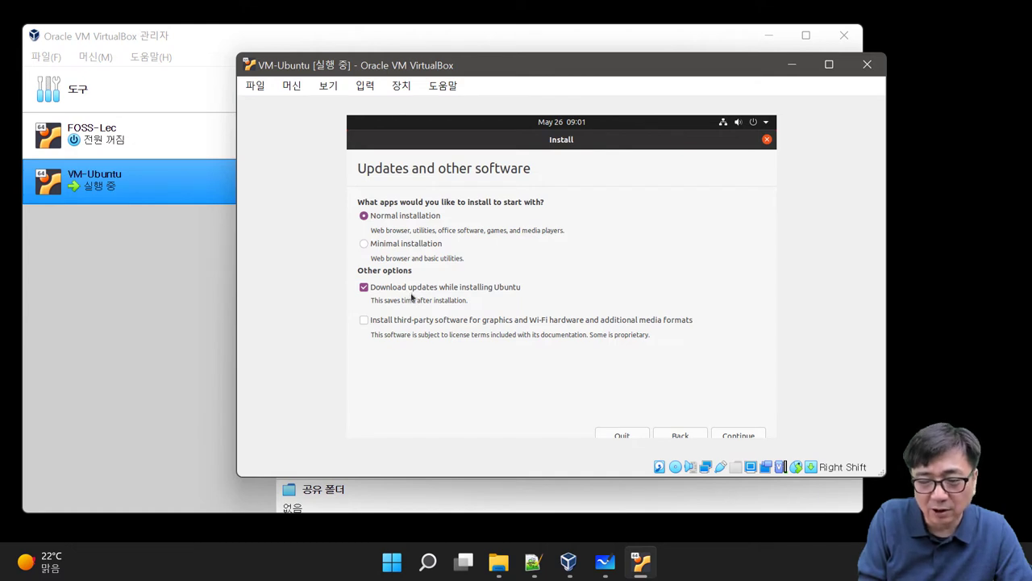
left_click(732, 435)
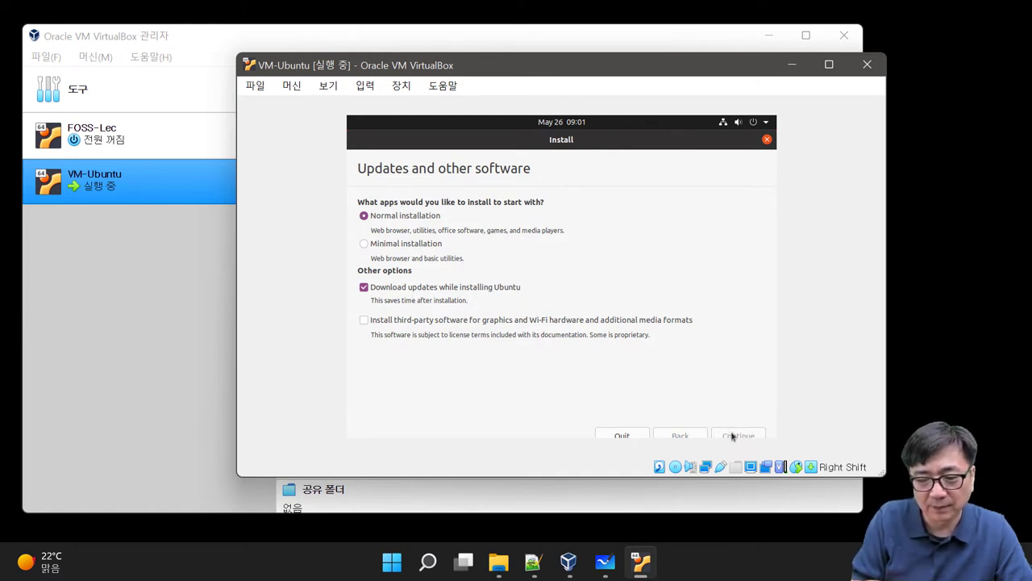
left_click_drag(885, 475, 828, 489)
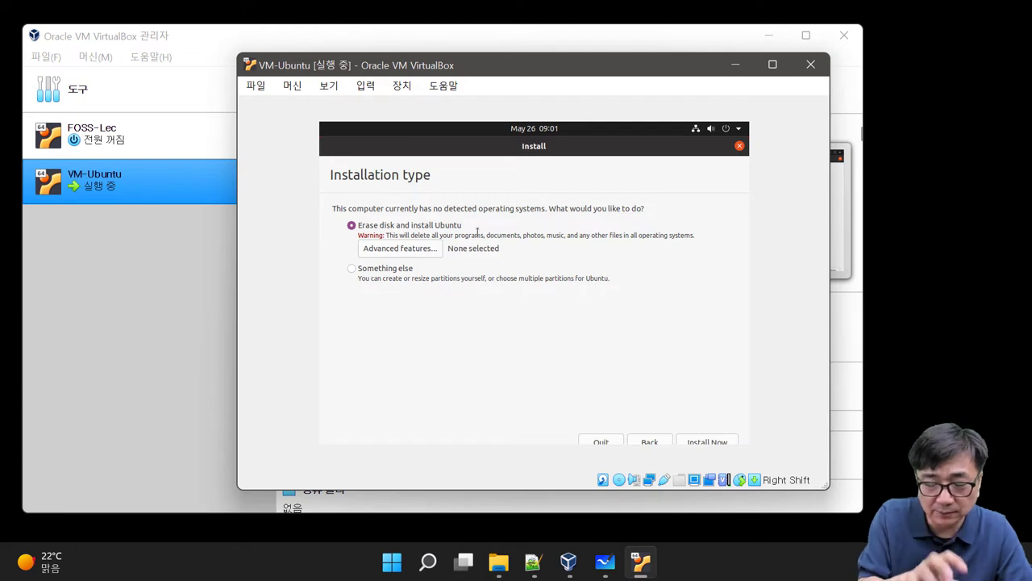
Step: Install Ubuntu with Erase disk and confirm writing the partition changes to the disk
left_click_drag(495, 72, 723, 81)
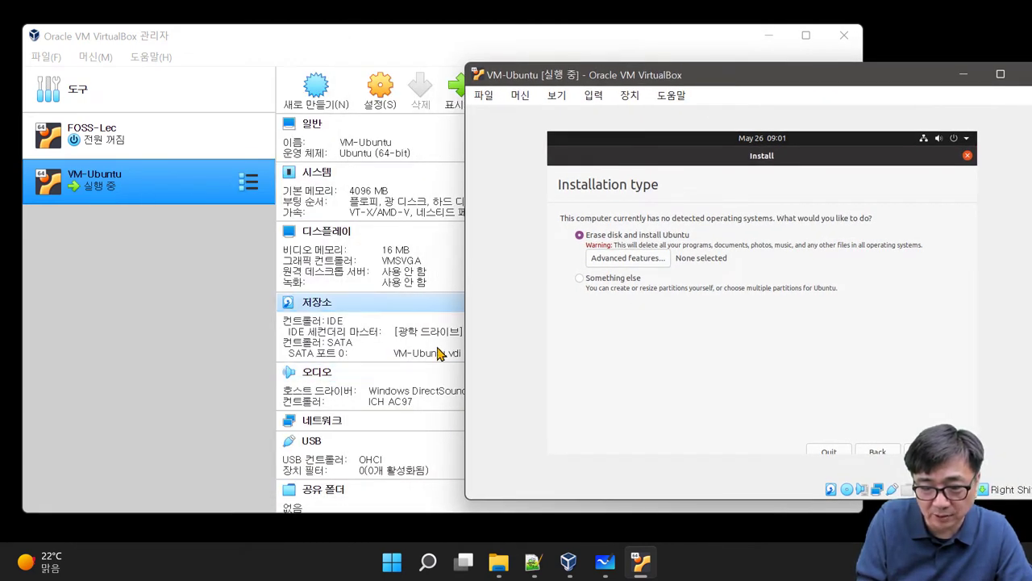
left_click_drag(727, 69, 523, 54)
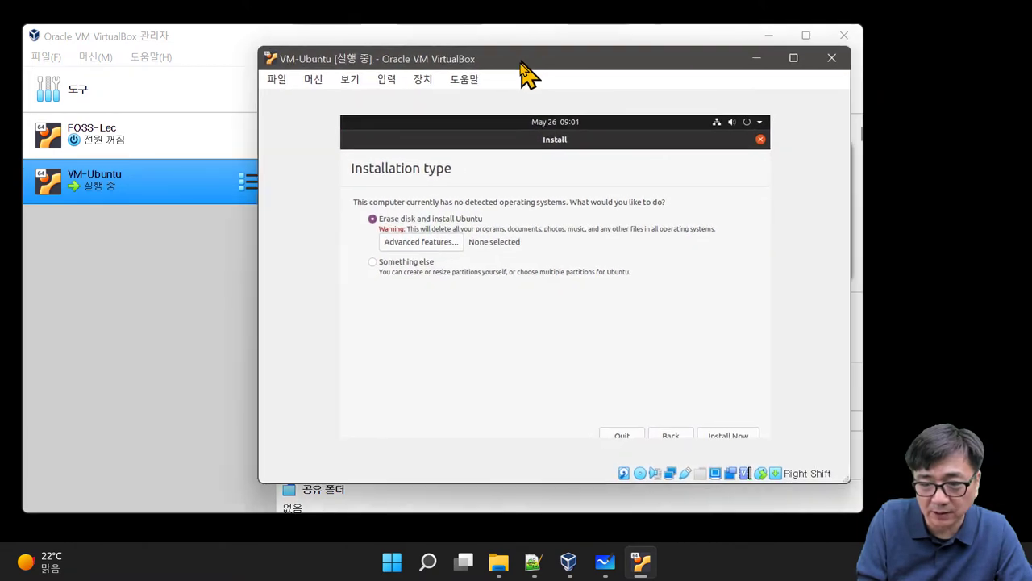
left_click(728, 436)
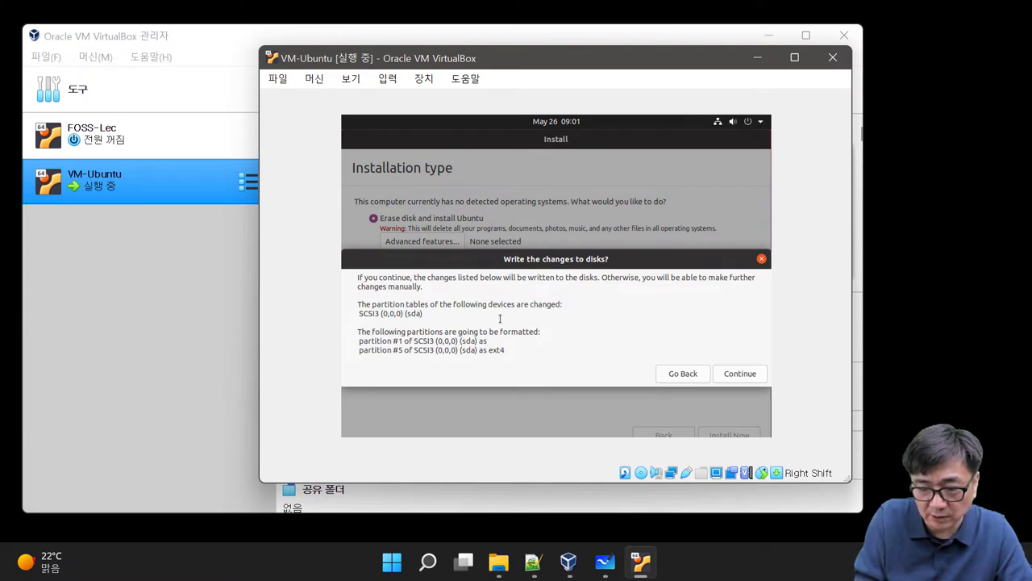
left_click(747, 375)
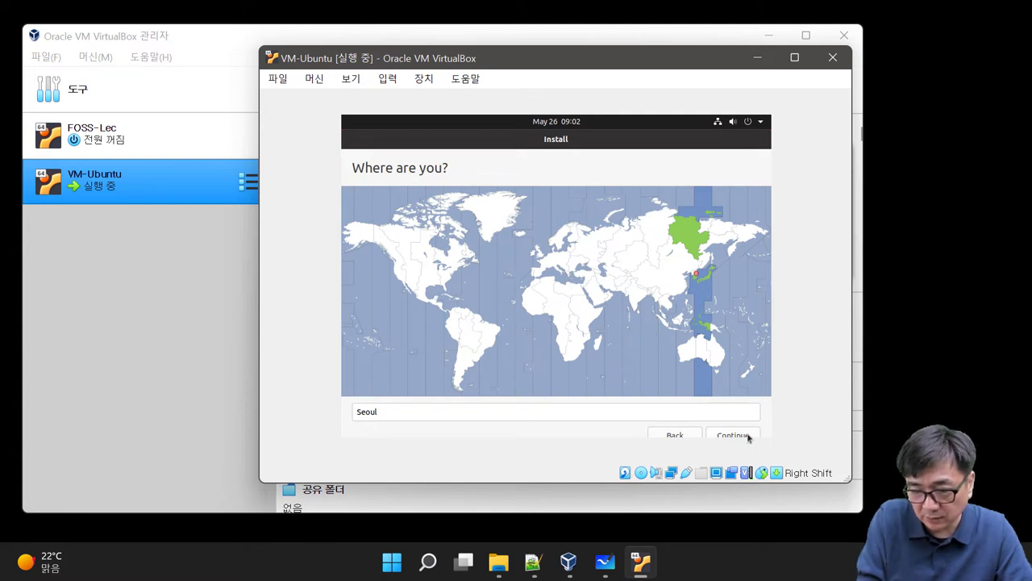
Step: Accept Seoul as the location, then enter the user's full name, a short username and a confirmed password
left_click(733, 436)
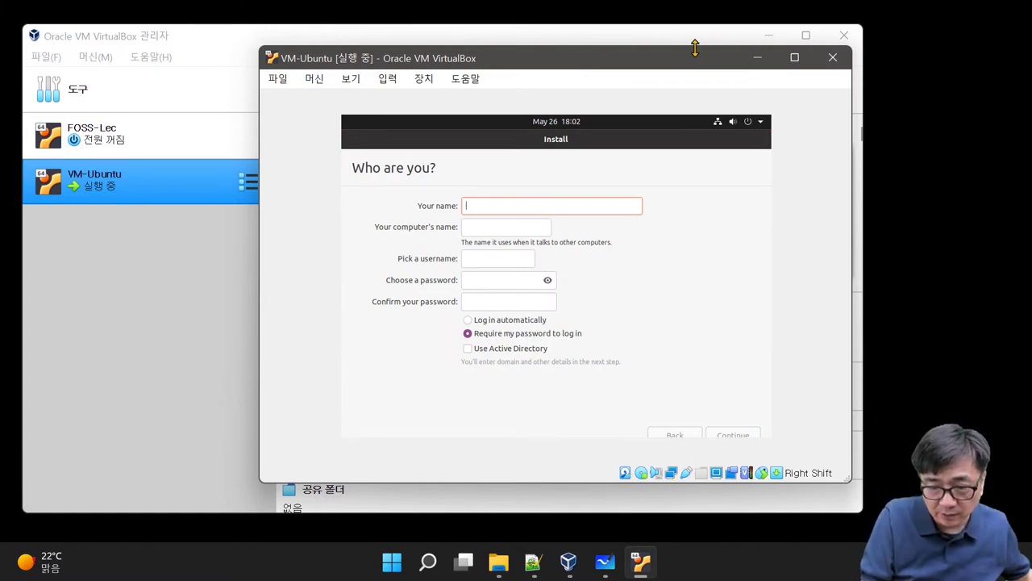
type("H")
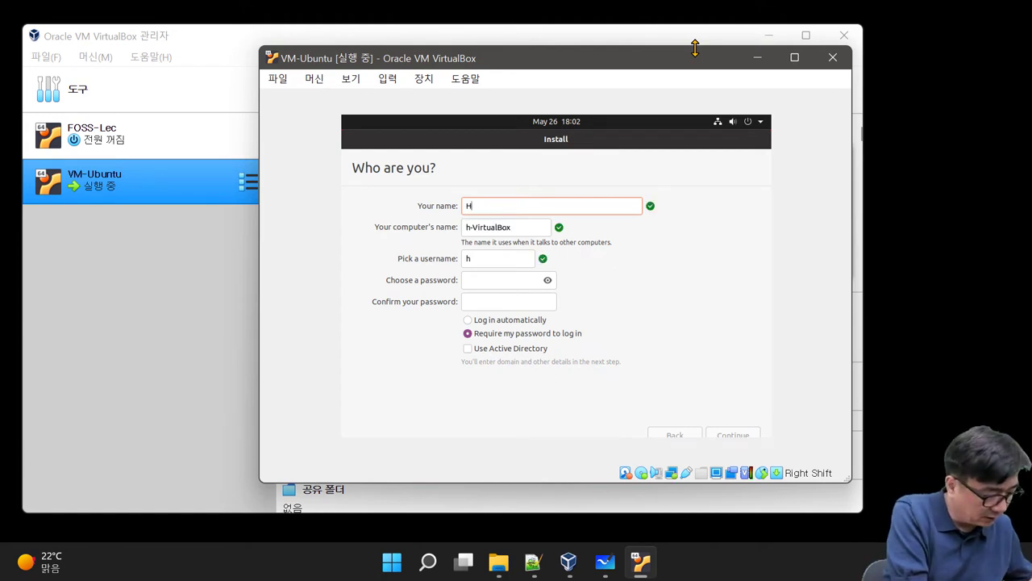
type("wanyong")
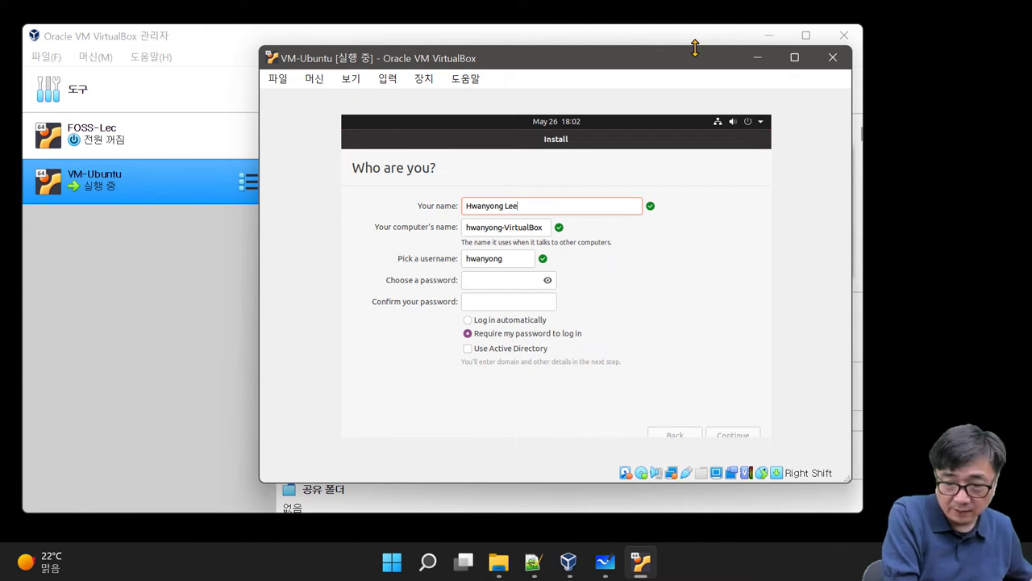
type(" Lee")
key("Tab")
key("Tab")
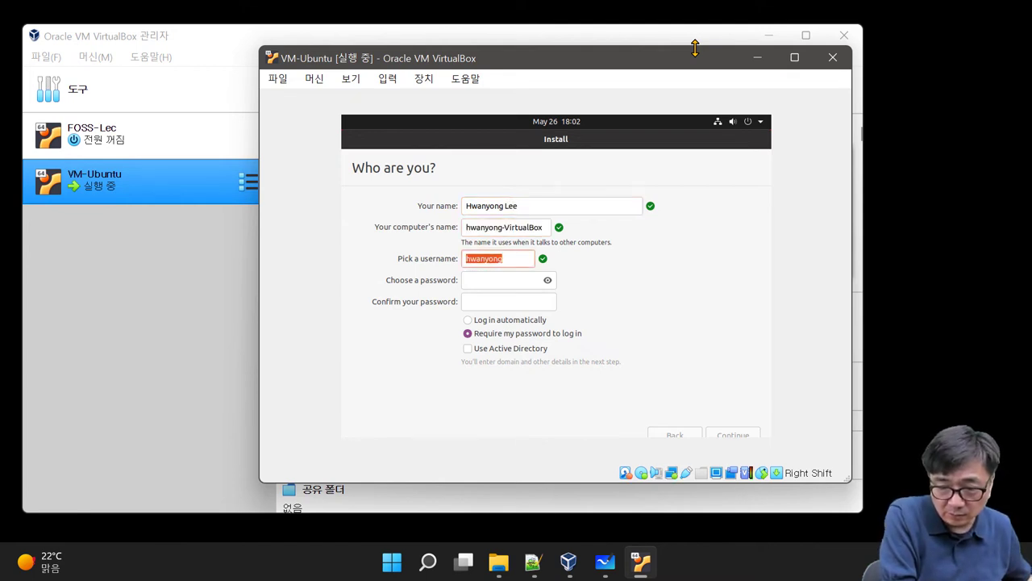
type("hwan")
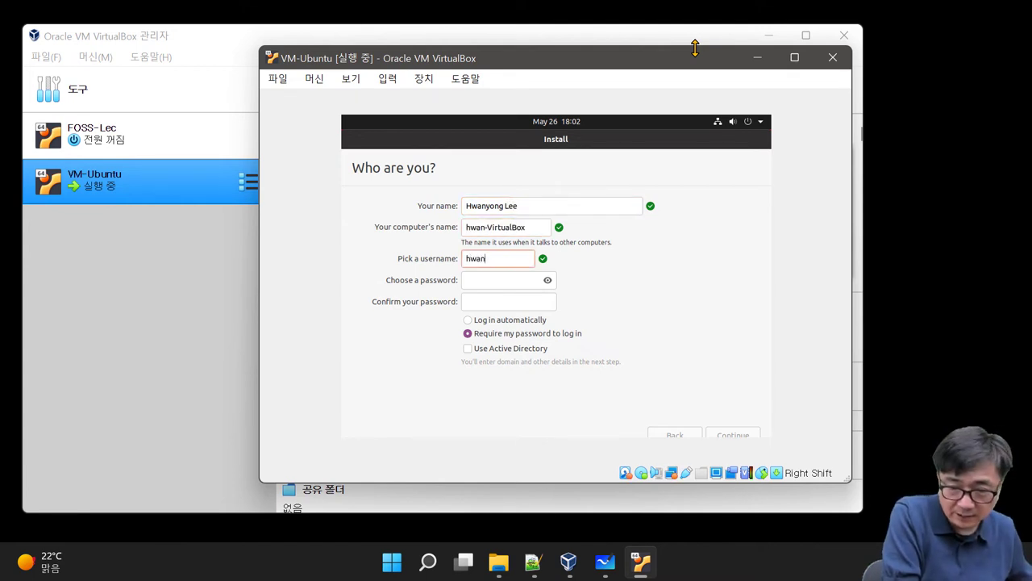
key("Tab")
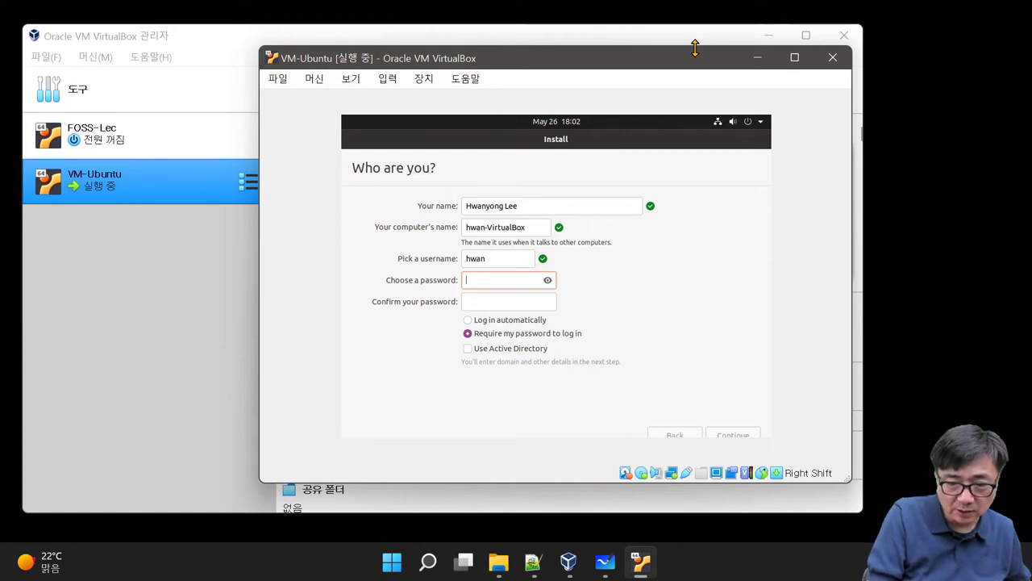
type("12")
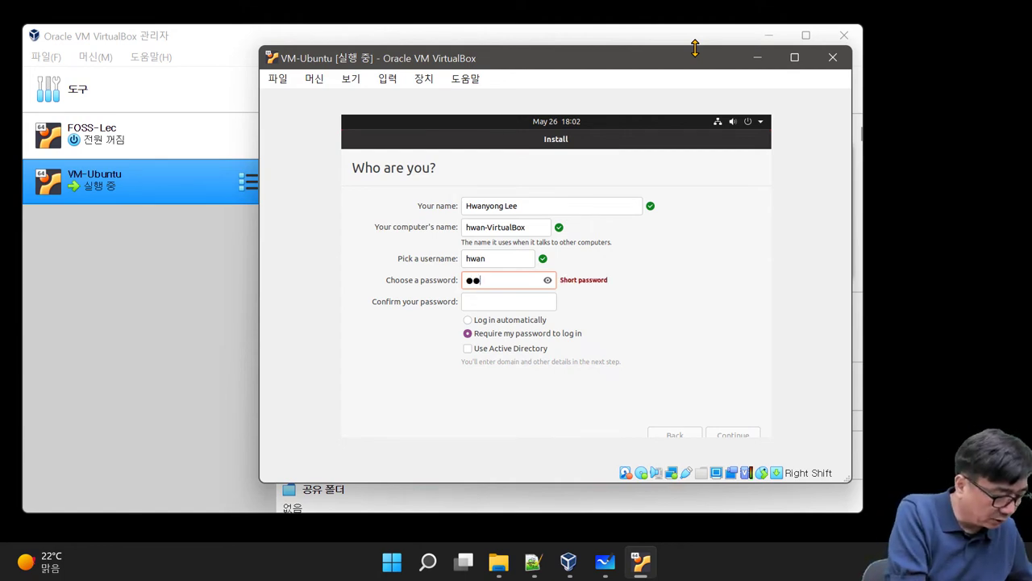
type("34567890abc")
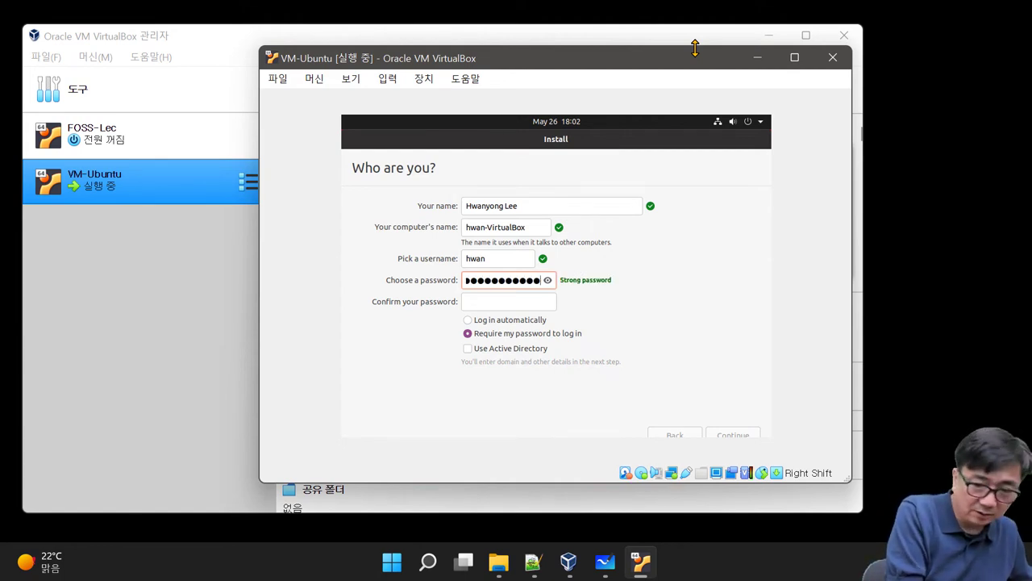
key("Tab")
type("1234567890abc")
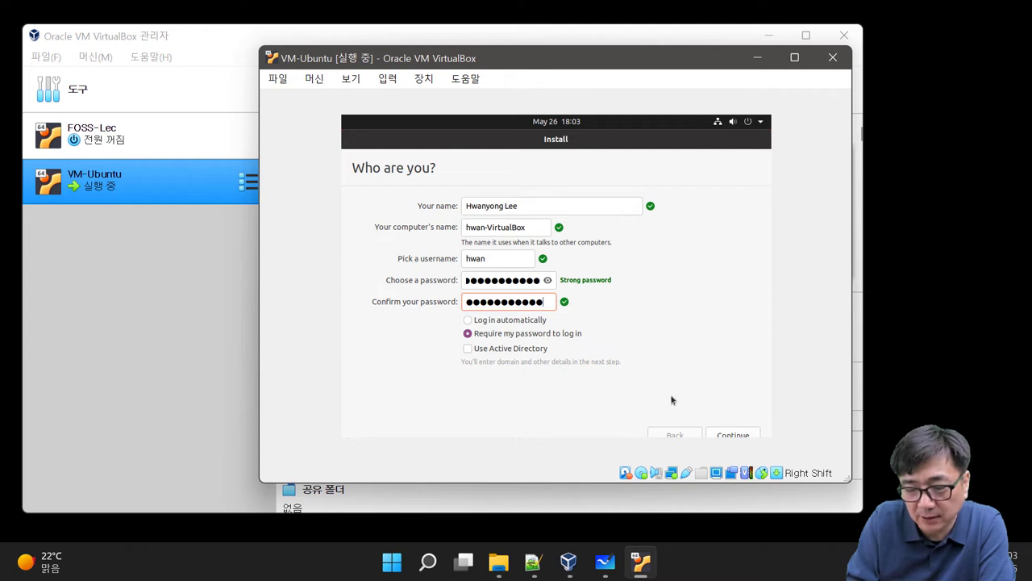
left_click(727, 436)
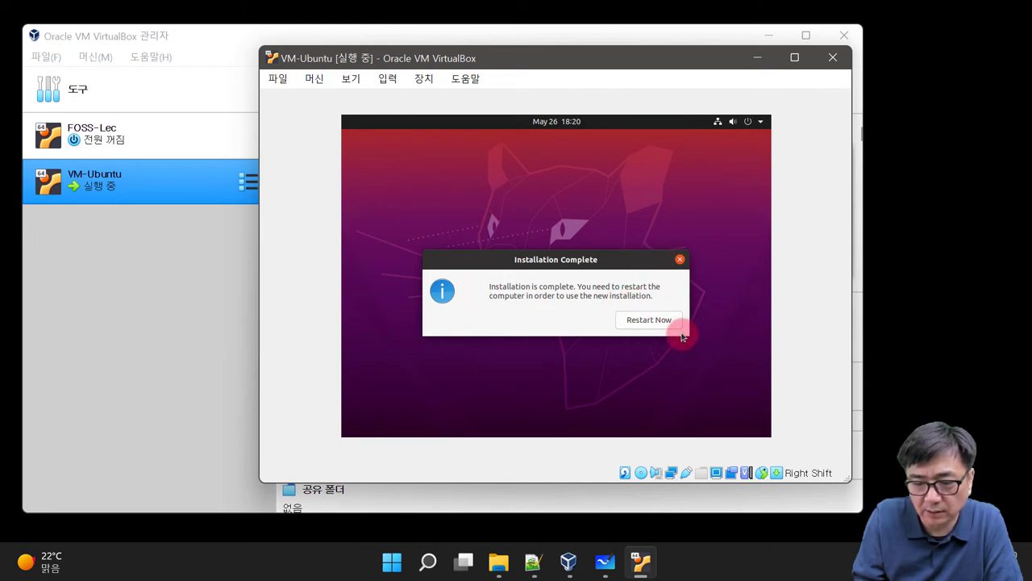
Step: Choose Restart Now once Ubuntu's installation completes, rebooting the VM to its login screen
left_click(655, 320)
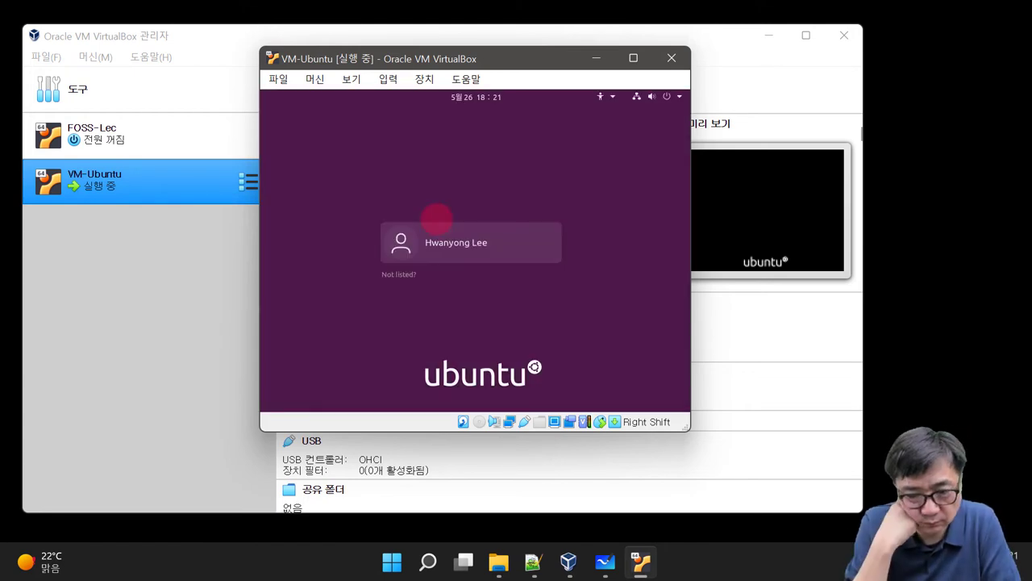
Step: Log in to the new Ubuntu account and skip the online accounts, Livepatch and info-sharing welcome pages
left_click(474, 240)
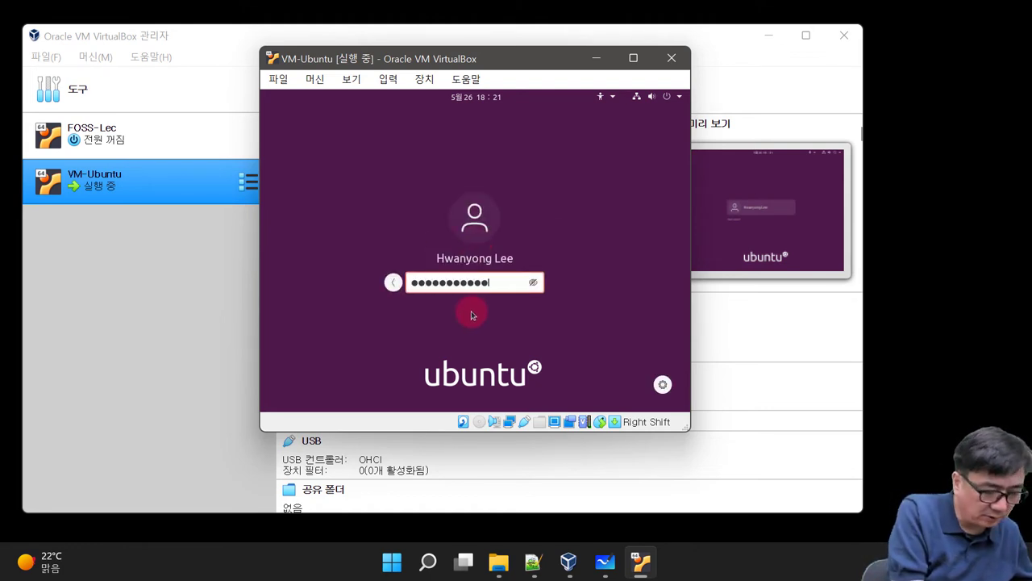
key("Return")
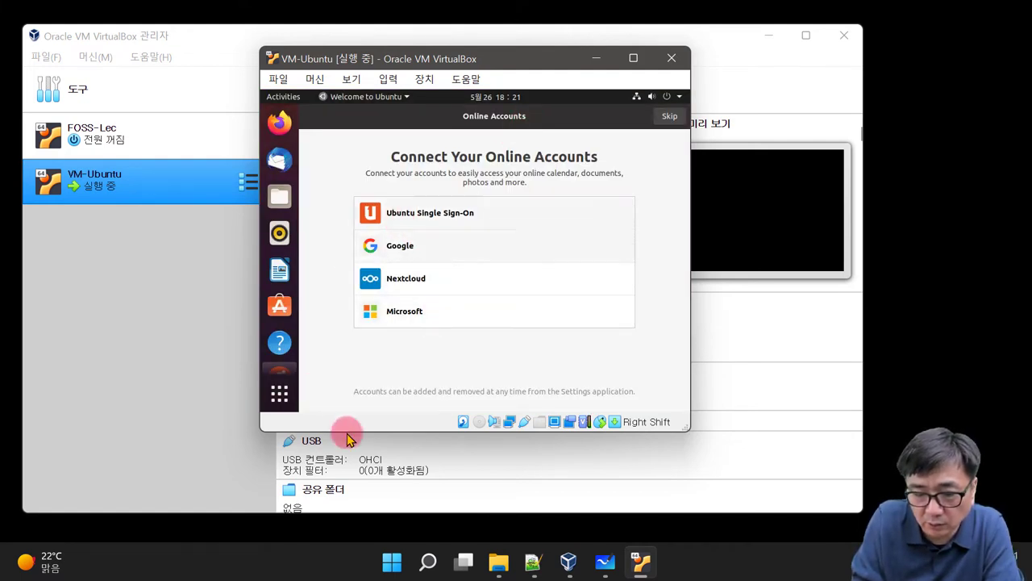
left_click(669, 116)
left_click(666, 118)
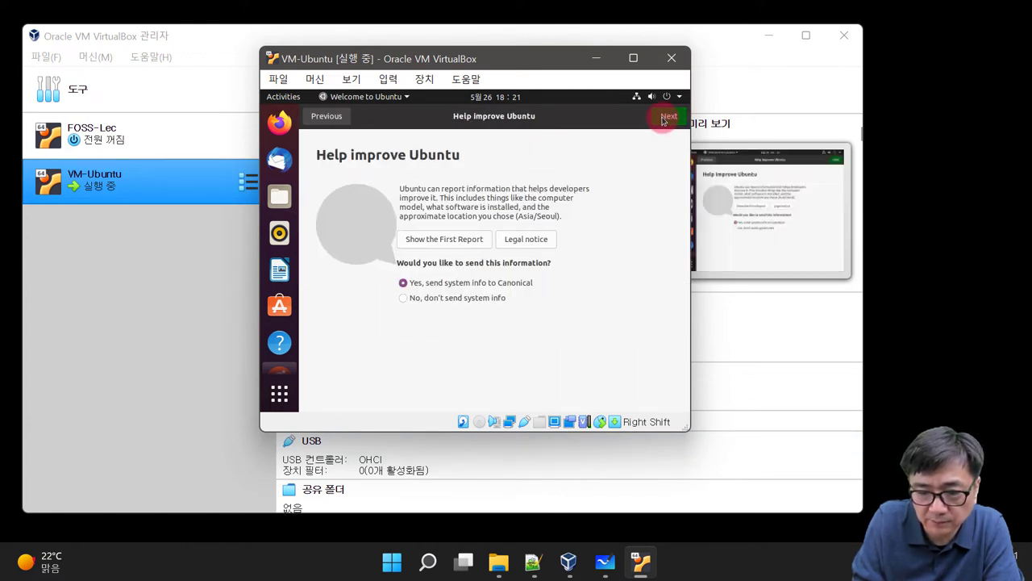
left_click(668, 118)
left_click(668, 116)
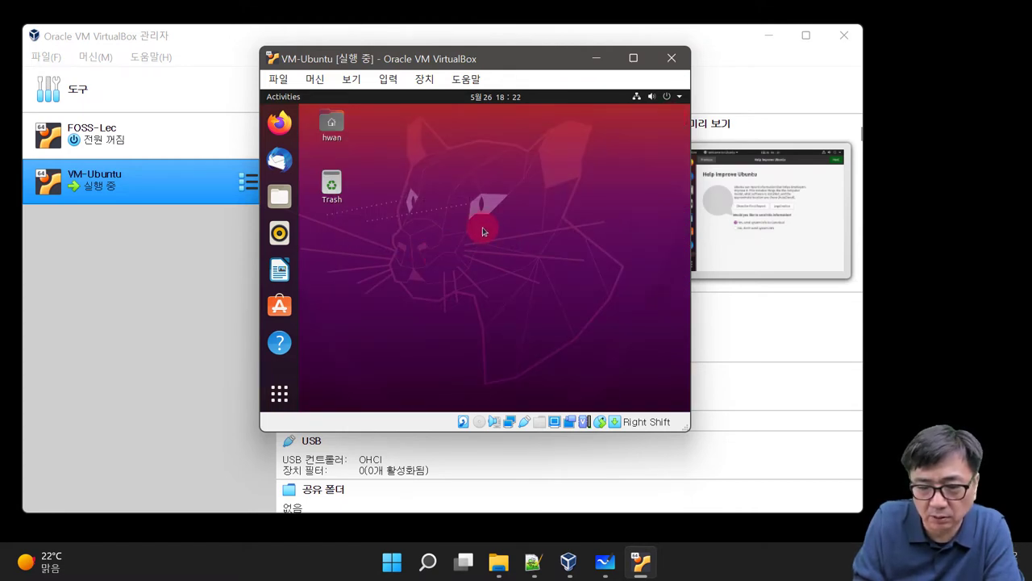
Step: From the desktop's Display Settings, apply and keep a 1440 × 900 (16:10) guest resolution
right_click(440, 150)
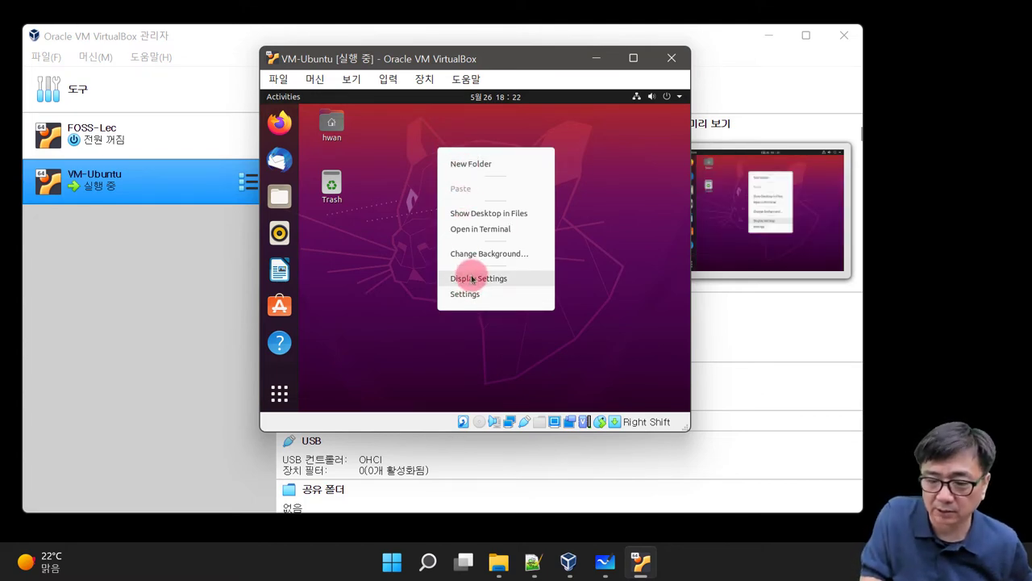
left_click(471, 281)
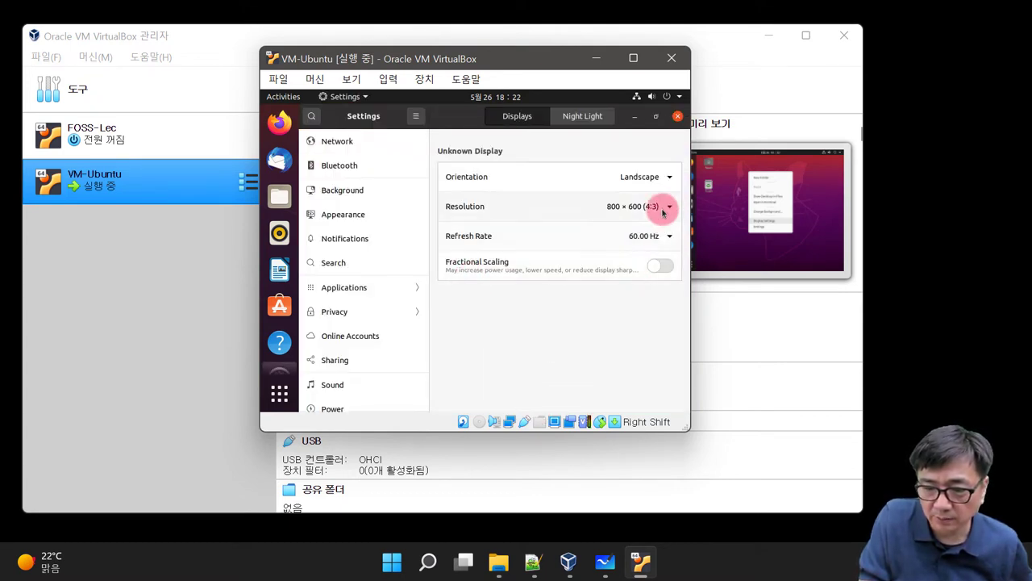
left_click(663, 207)
scroll(618, 207, "down", 2)
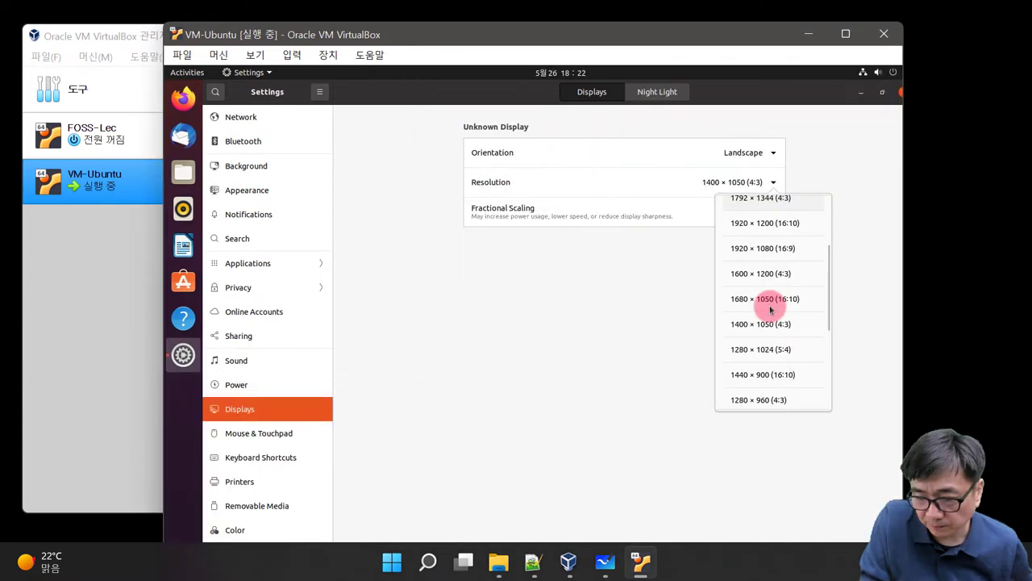
left_click(774, 374)
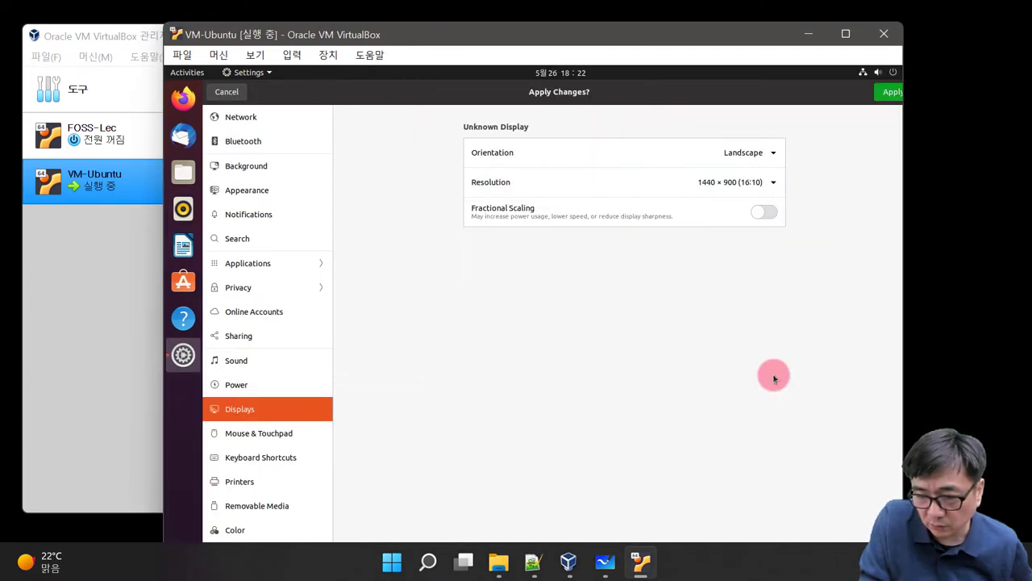
left_click(887, 94)
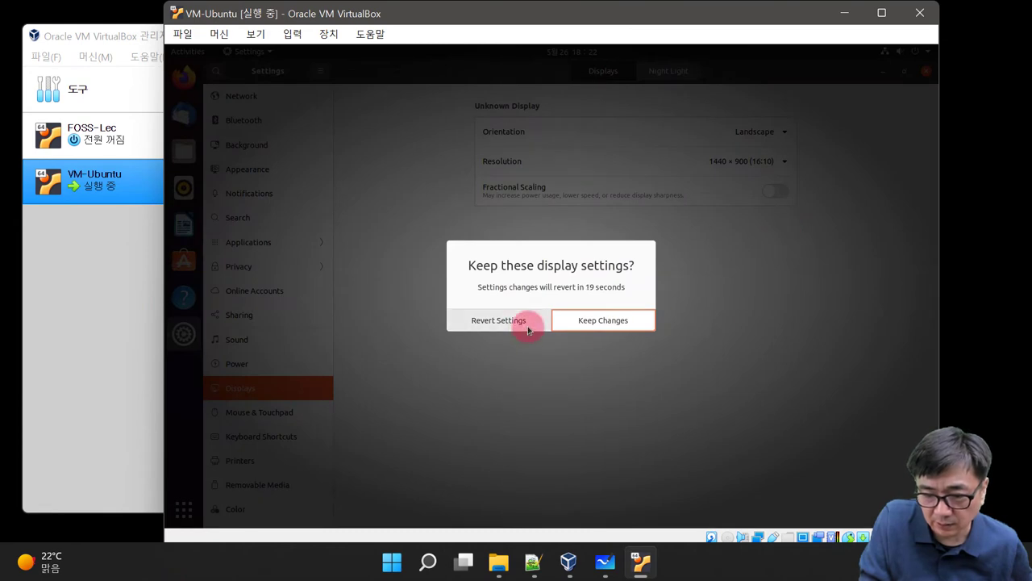
left_click(634, 329)
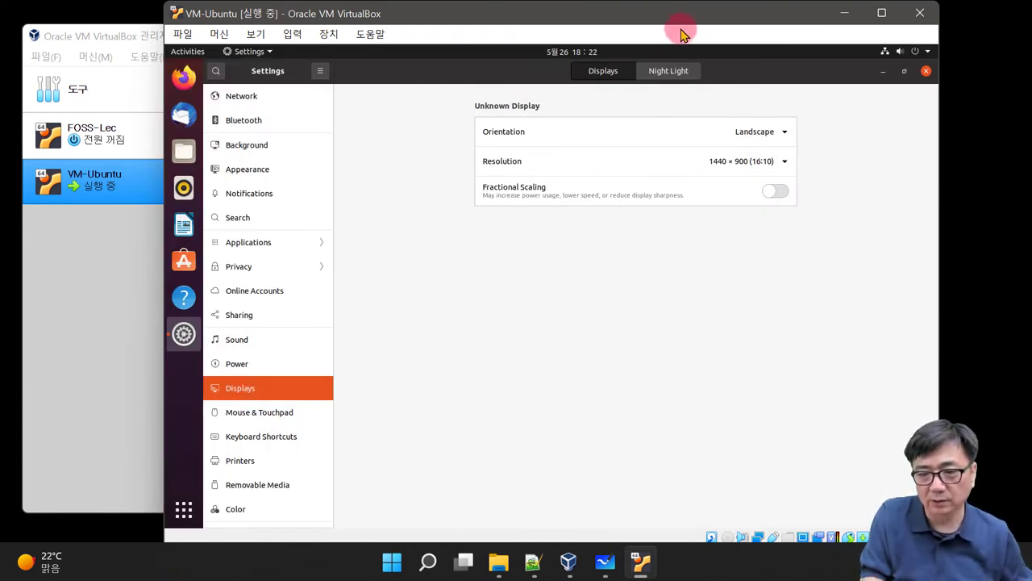
Step: Drag the VM-Ubuntu window's title bar a little to the right on the host desktop
left_click_drag(695, 18, 743, 19)
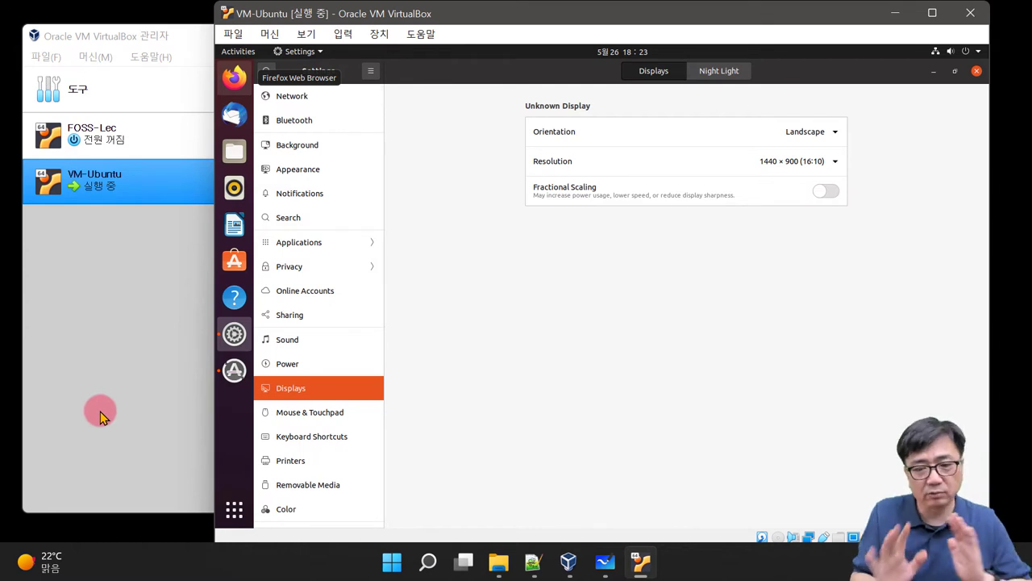
Step: Set Devices > drag and drop between host and guest to Bidirectional (양방향)
left_click(379, 34)
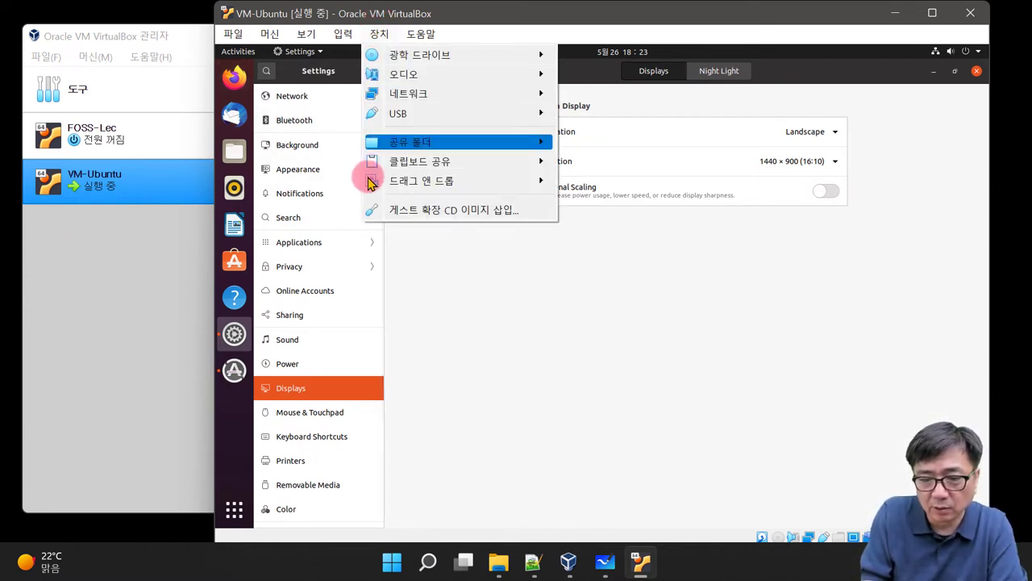
mouse_move(369, 186)
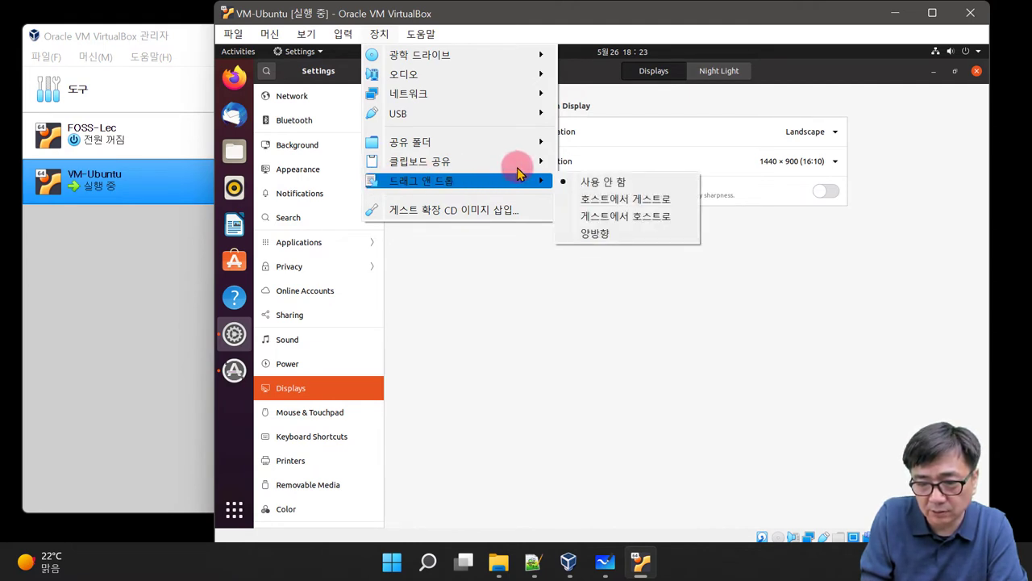
left_click(608, 236)
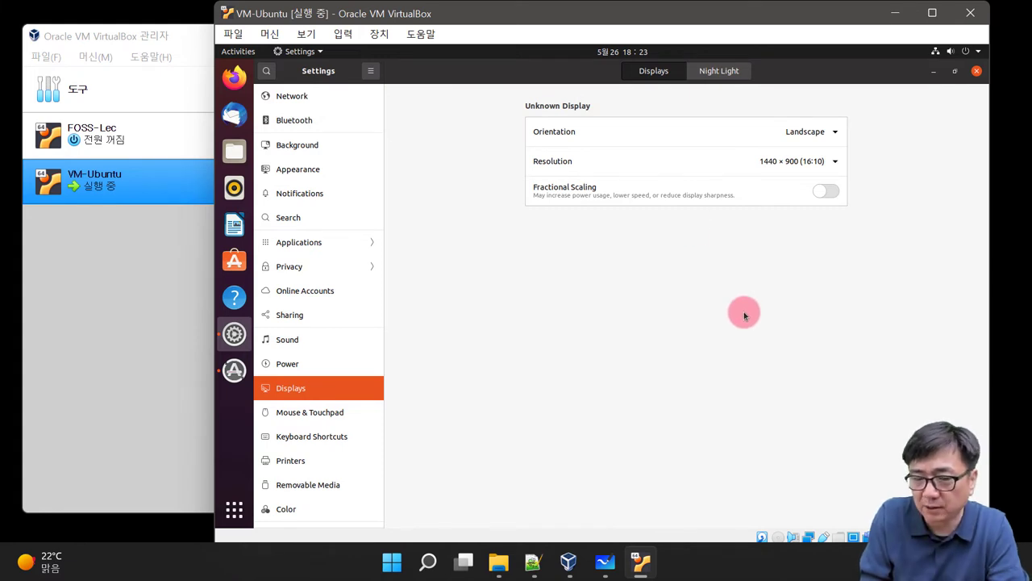
left_click(375, 36)
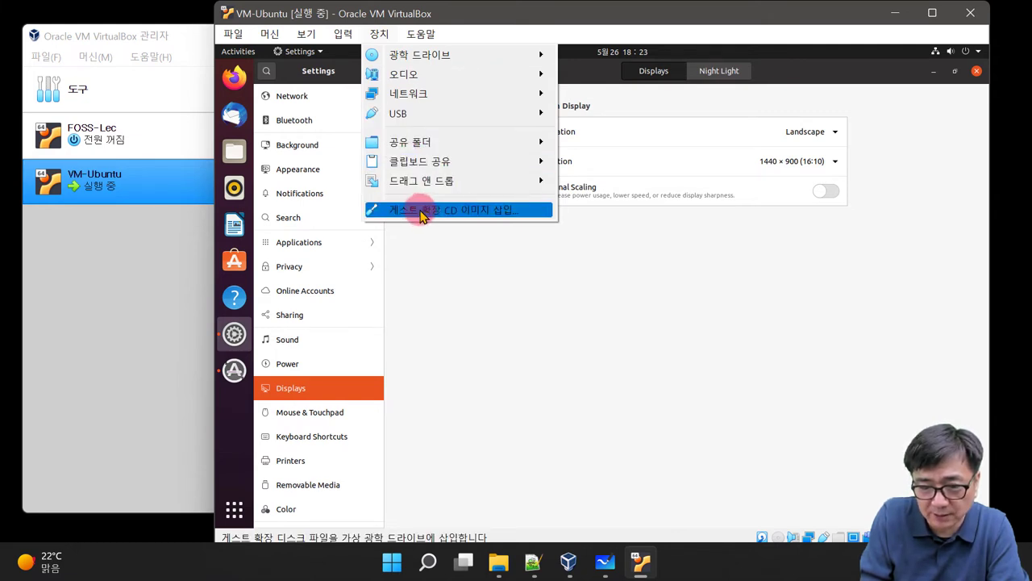
Step: Insert the Guest Additions CD image and run its autorun installer, authenticating with the administrator password
left_click(420, 211)
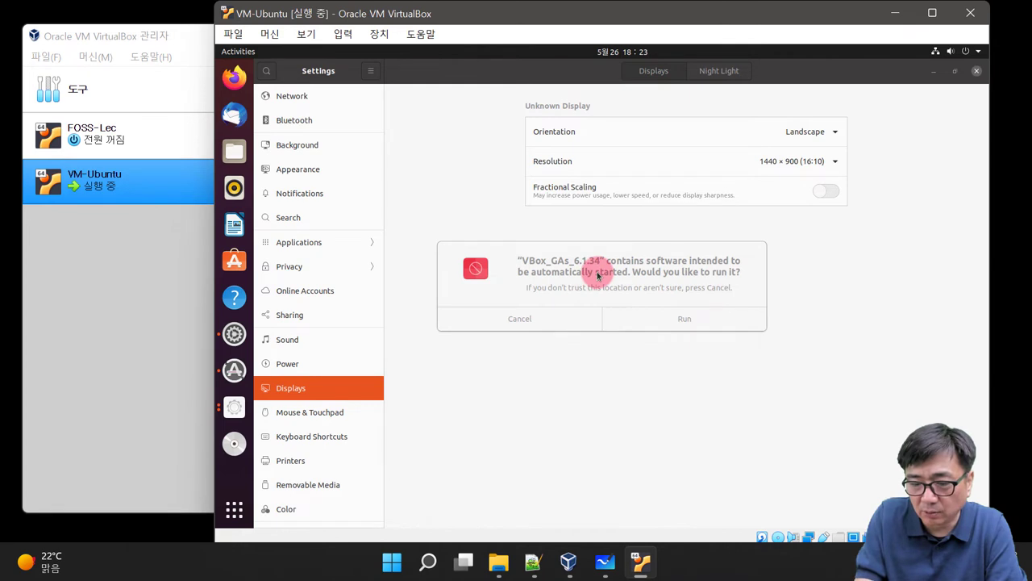
left_click(695, 320)
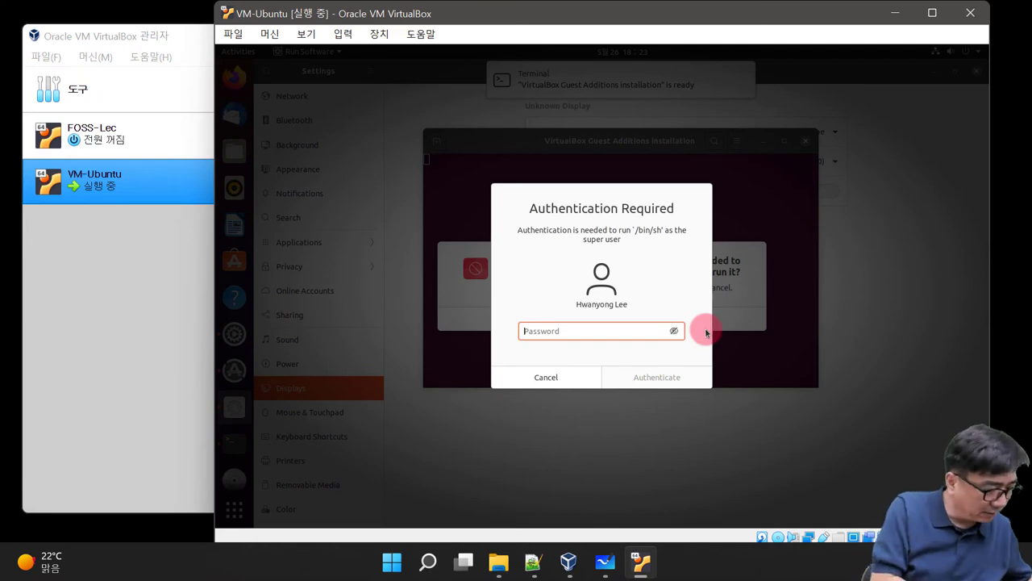
type("••••••••••")
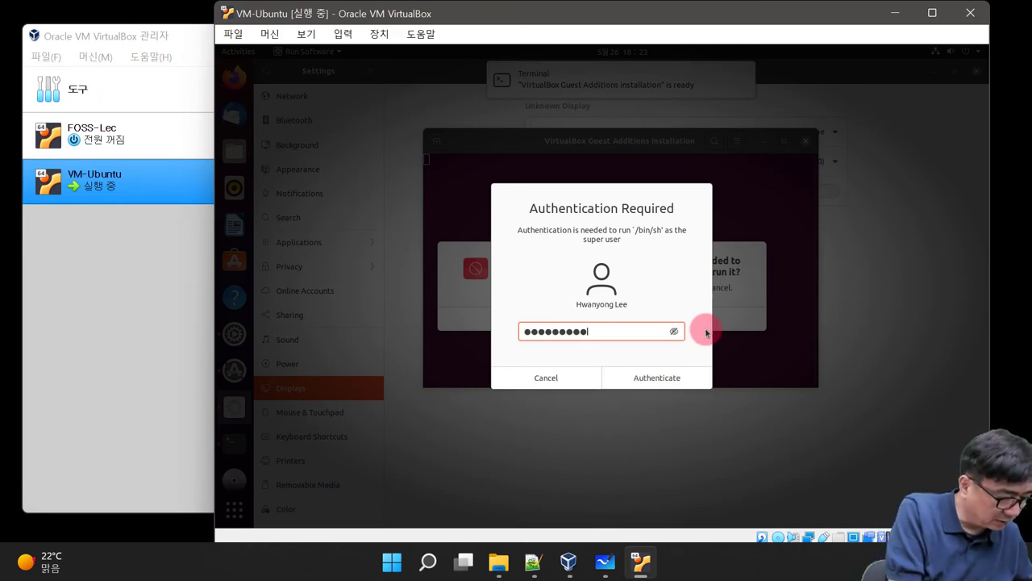
type("•")
key("Return")
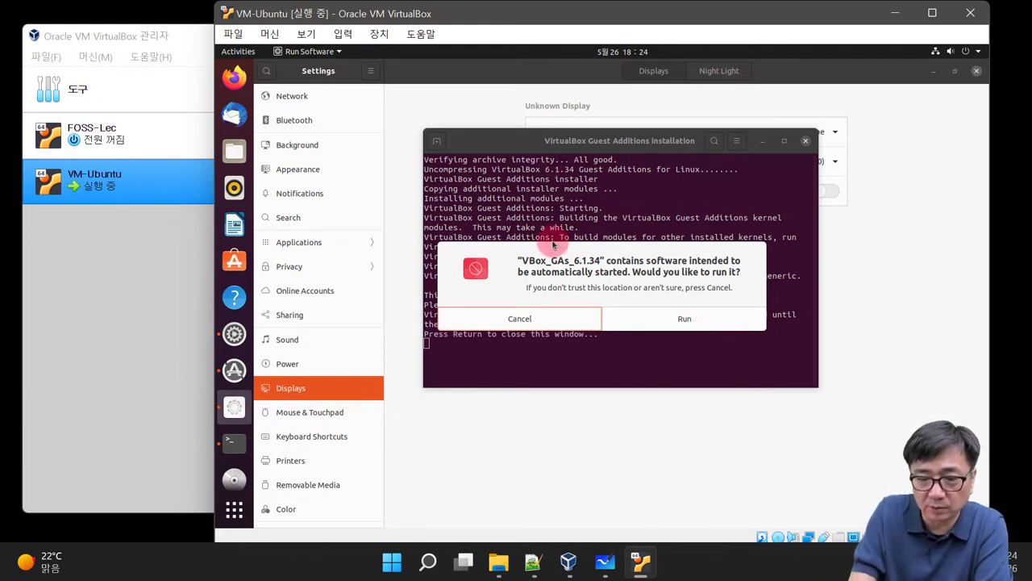
Step: Copy the terminal's installer output from 'additional modules' onward
left_click_drag(473, 197, 597, 208)
right_click(584, 211)
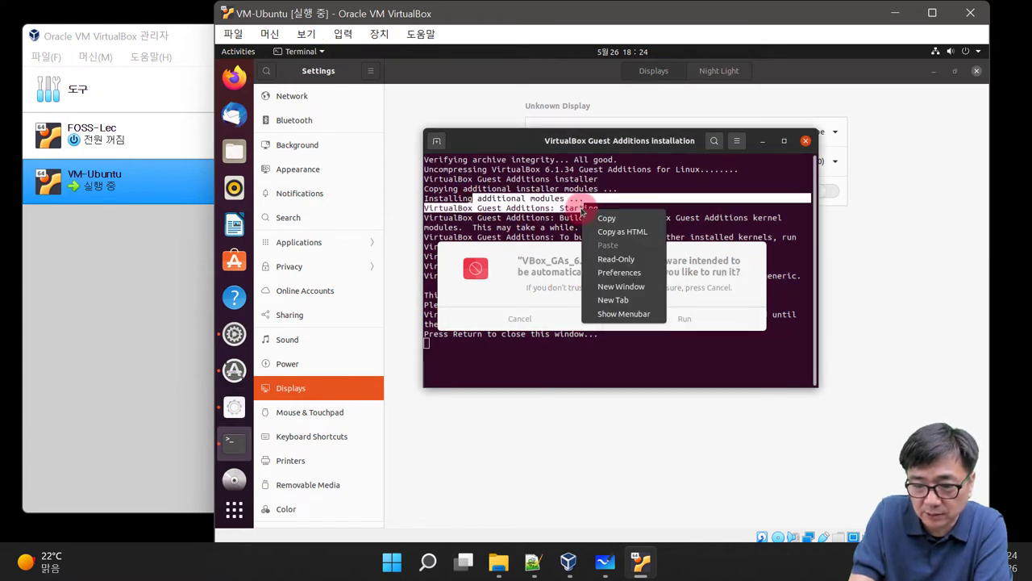
left_click(607, 225)
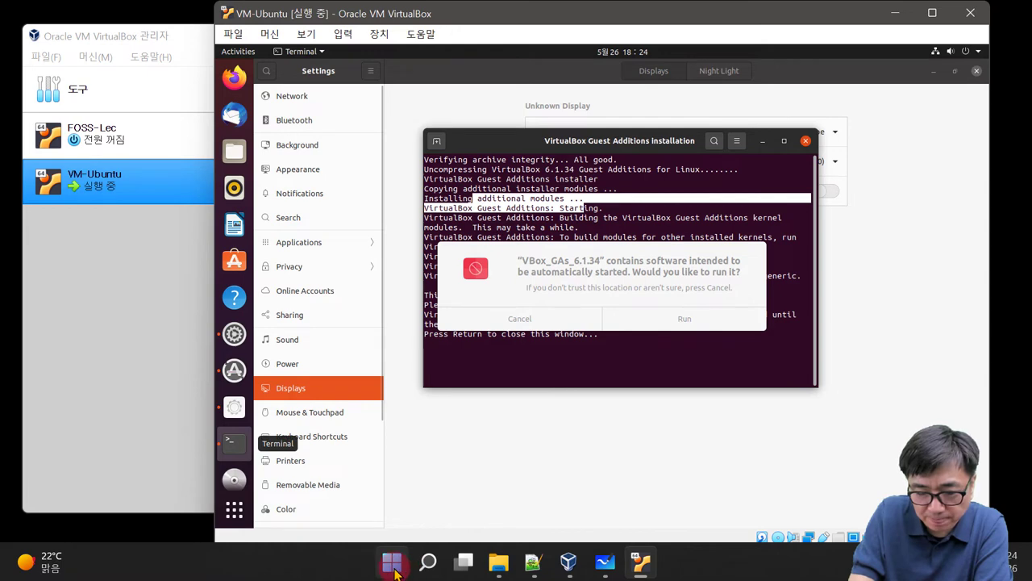
Step: Dismiss the host's app list and run the Guest Additions autorun a second time
left_click(393, 564)
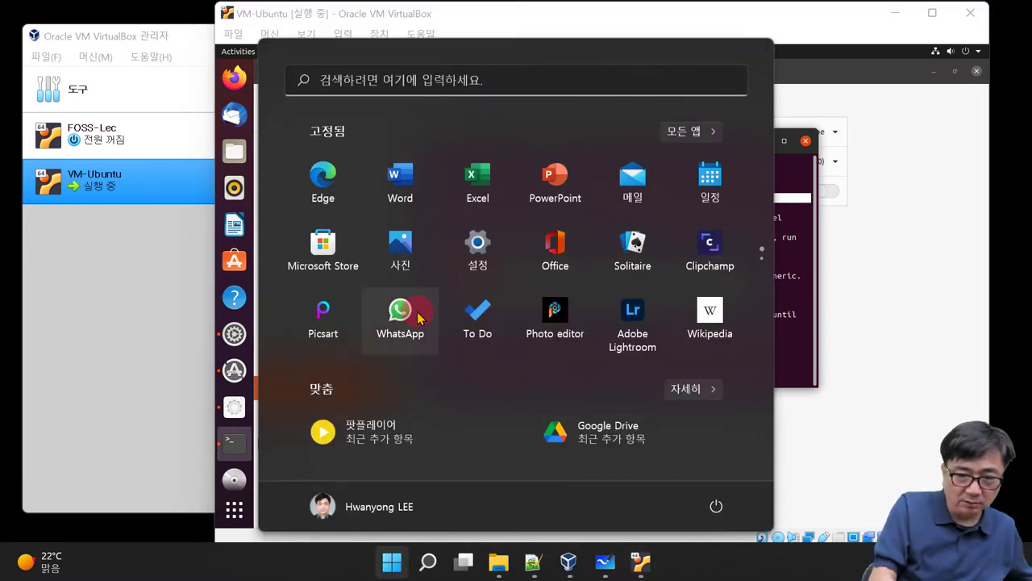
key("Escape")
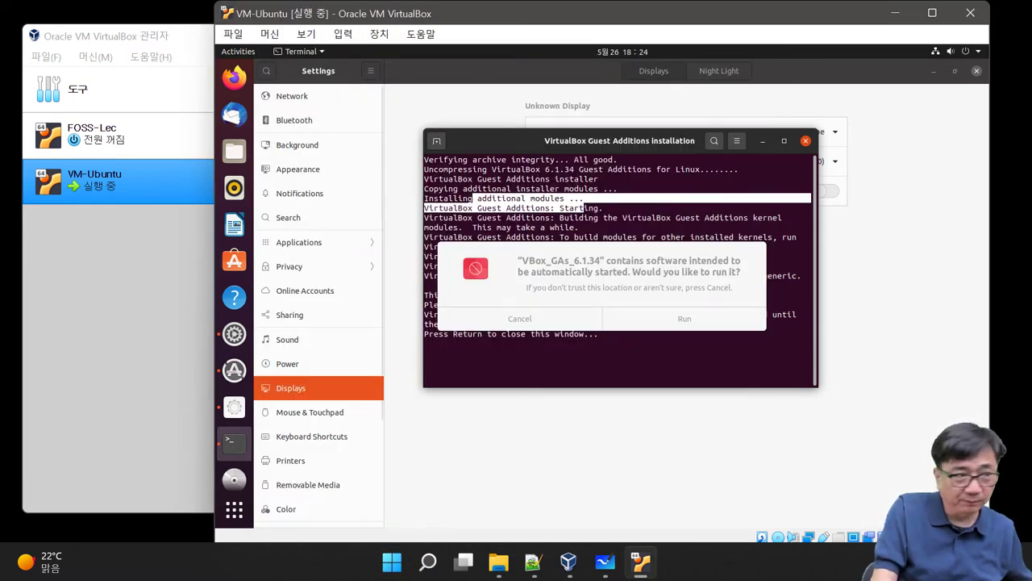
left_click(682, 315)
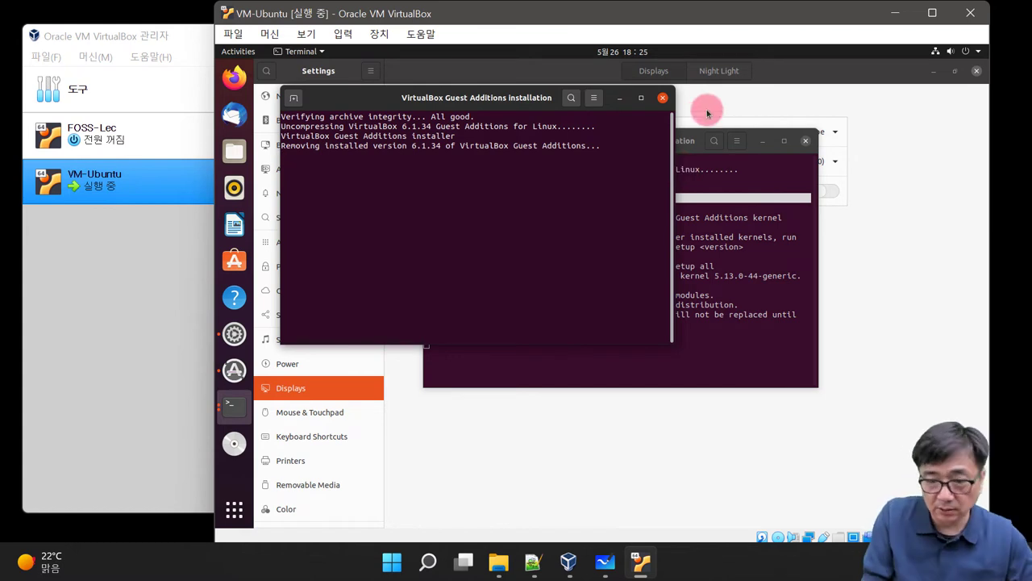
Step: Open Notepad on the host via a 'note' search, type and select 'aaaaa', then return to the VM
left_click(428, 565)
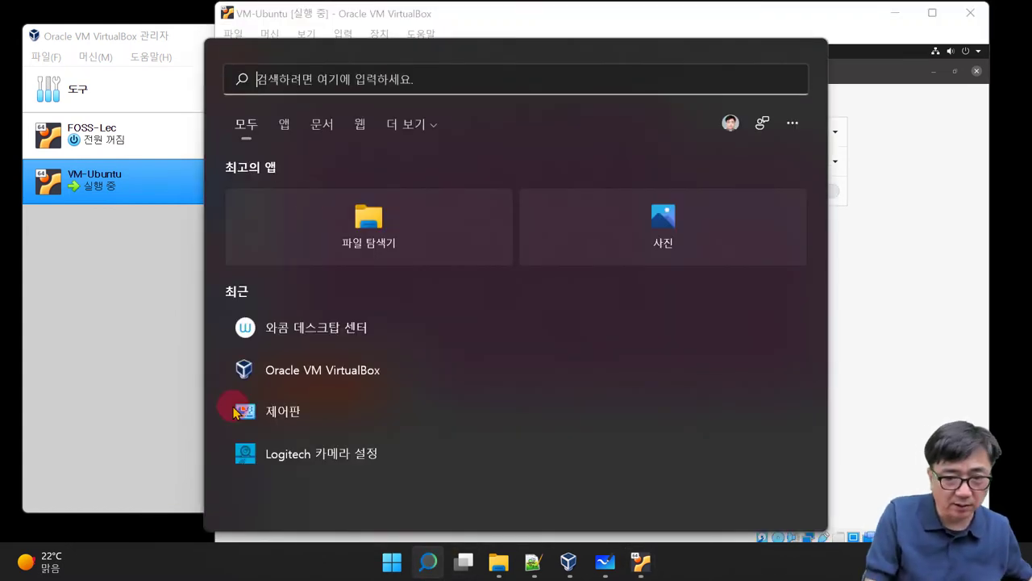
type("note")
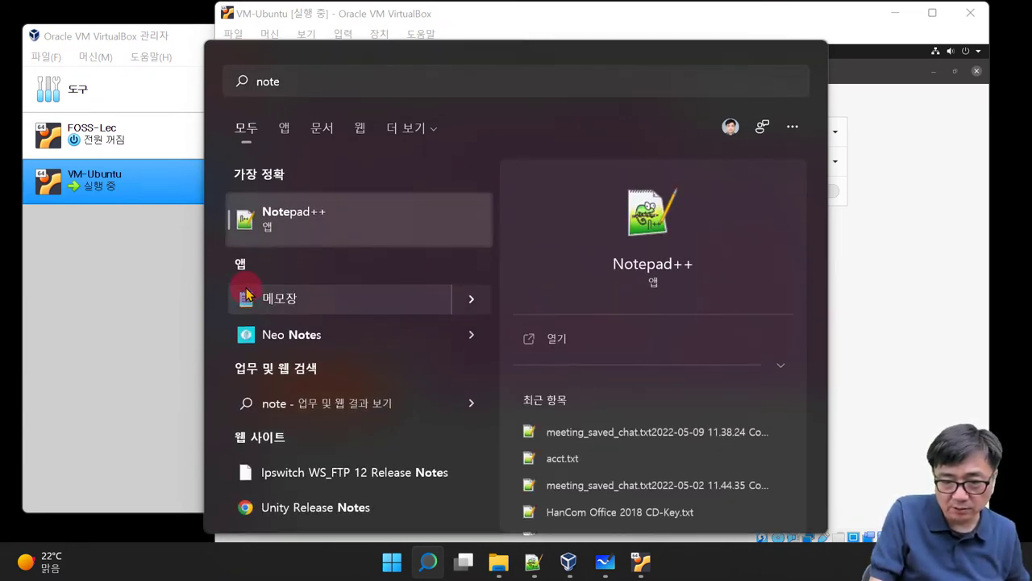
key("Escape")
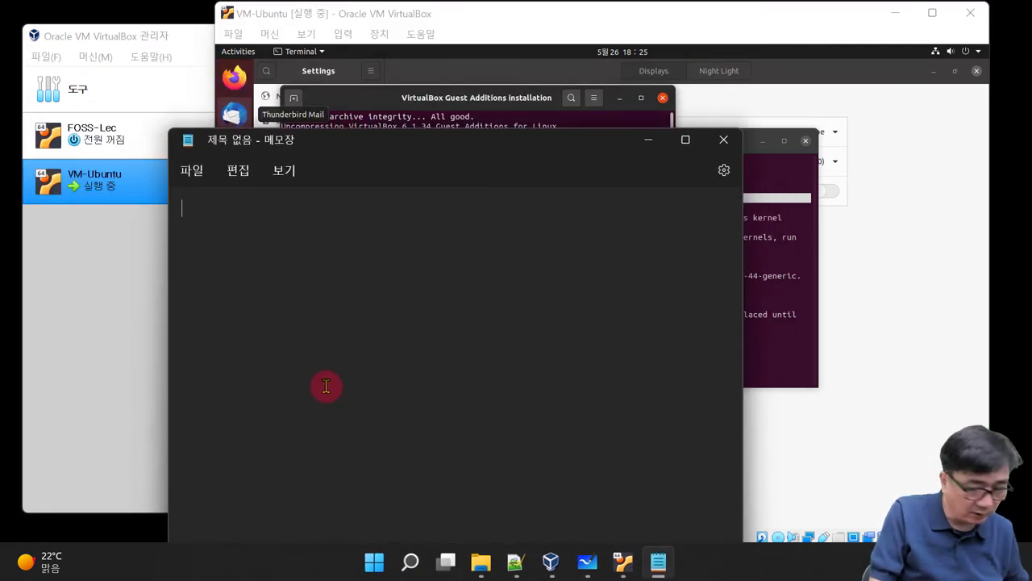
type("aaaaa")
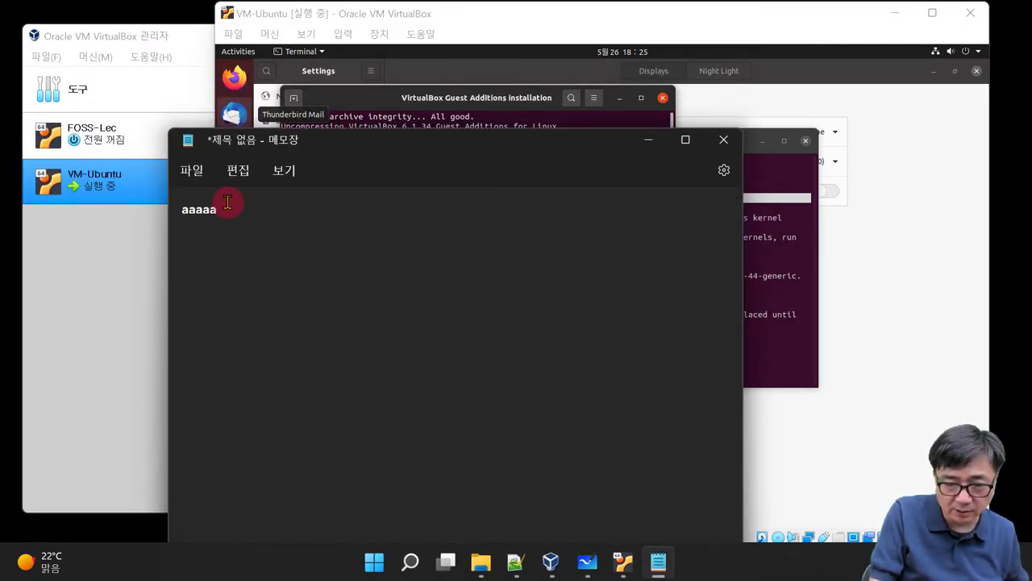
left_click_drag(228, 202, 141, 200)
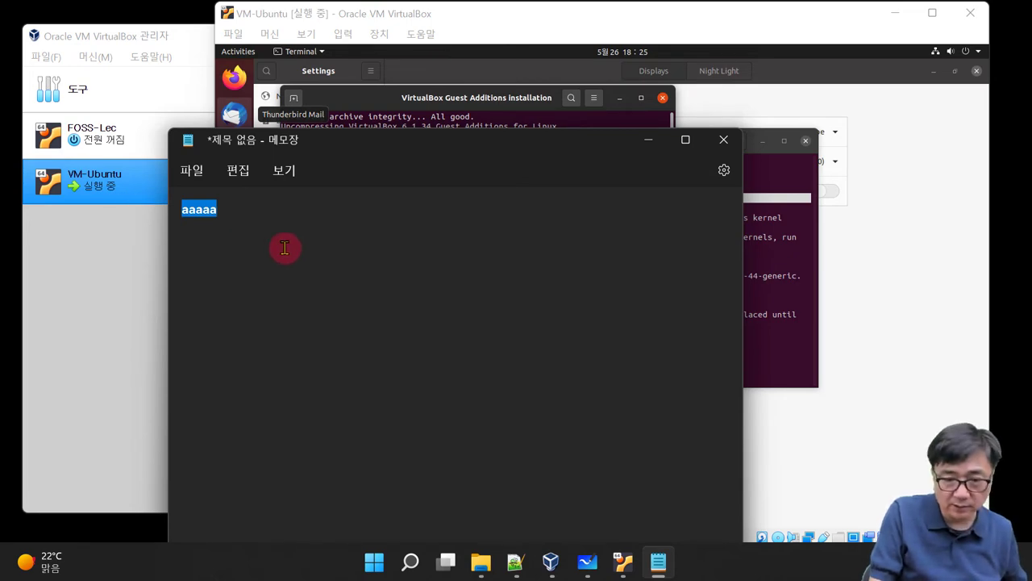
left_click(798, 90)
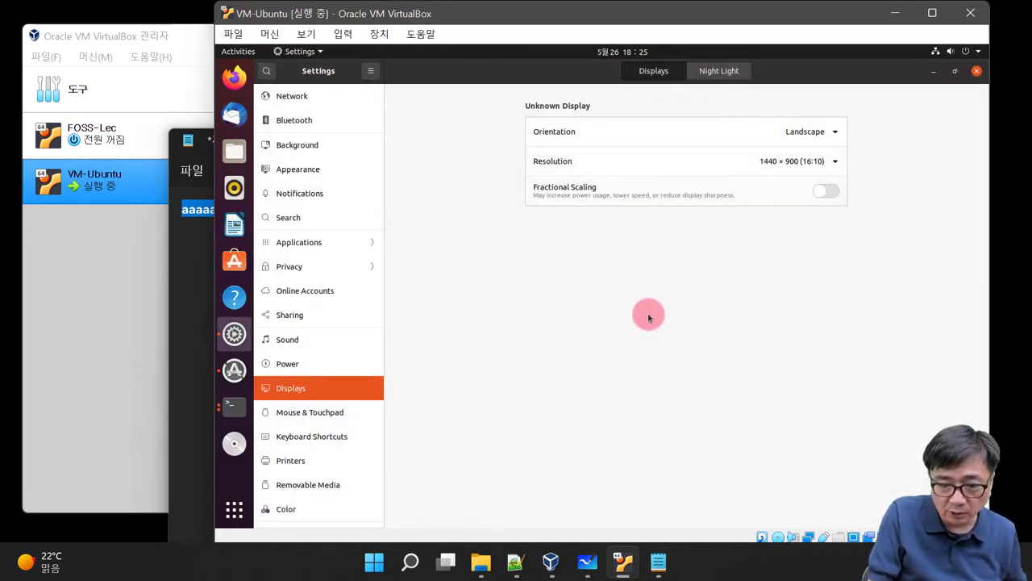
Step: Close the finished installer terminal and open a new Ubuntu terminal window
left_click(235, 407)
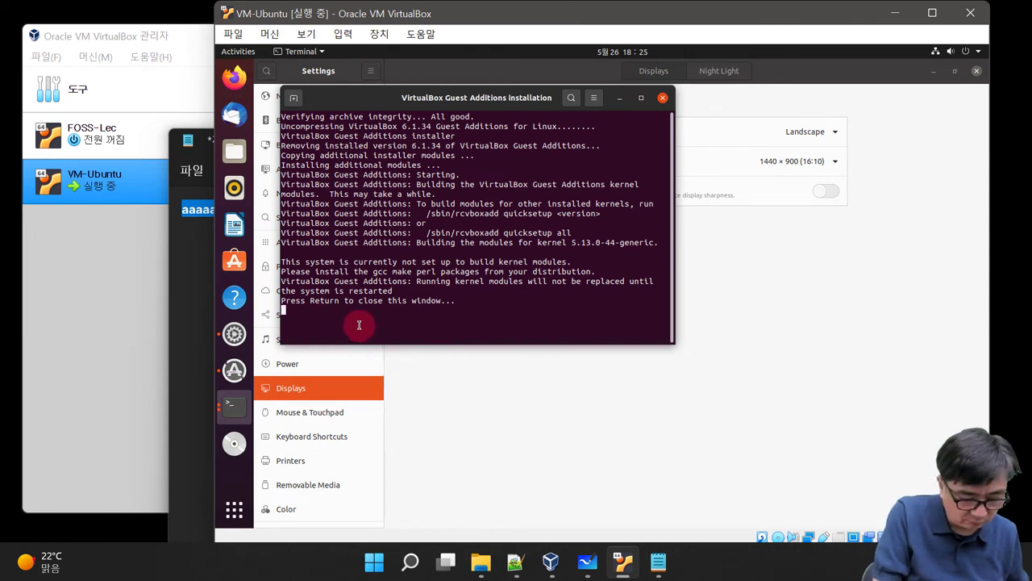
key("Return")
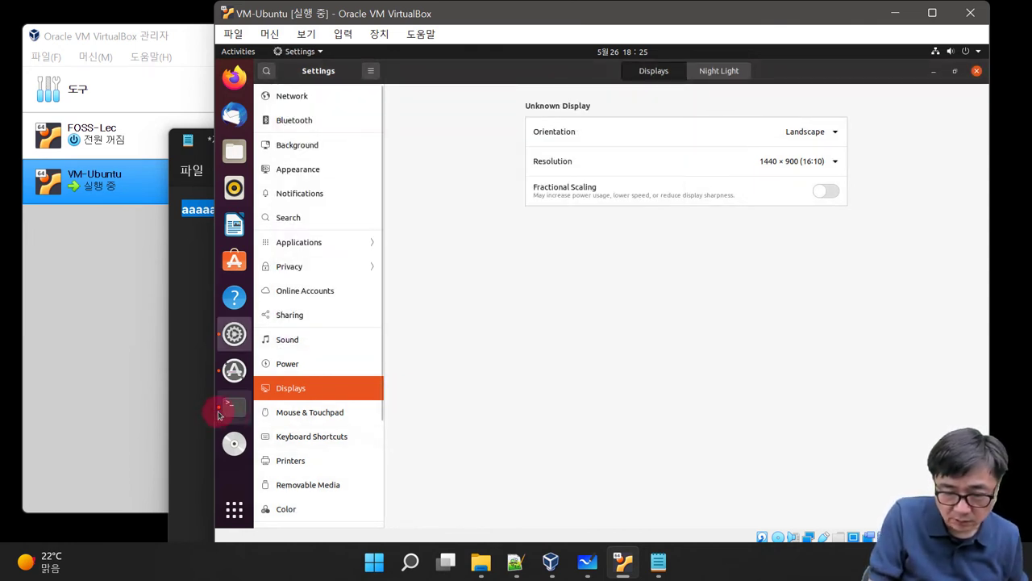
right_click(219, 413)
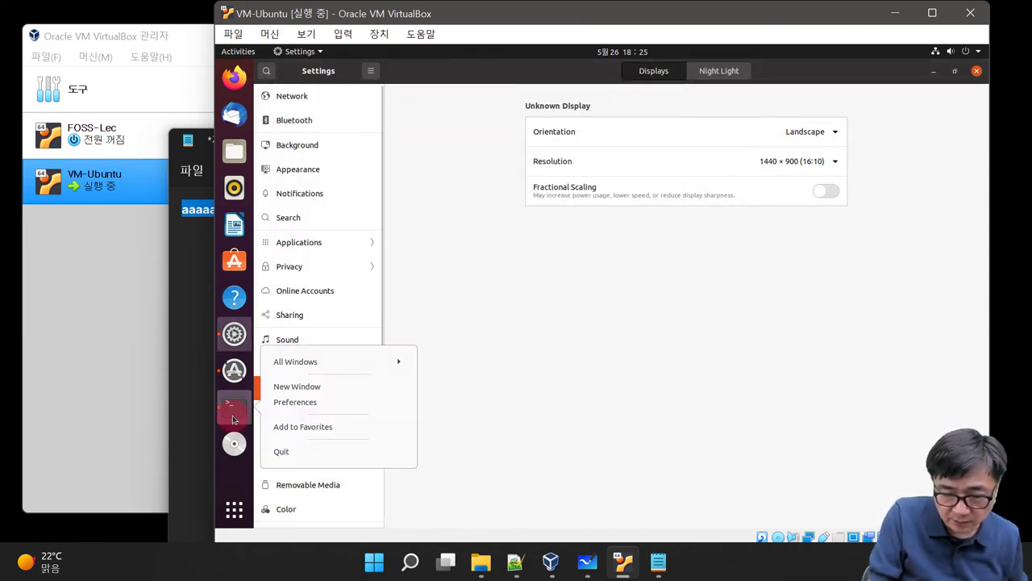
left_click(330, 393)
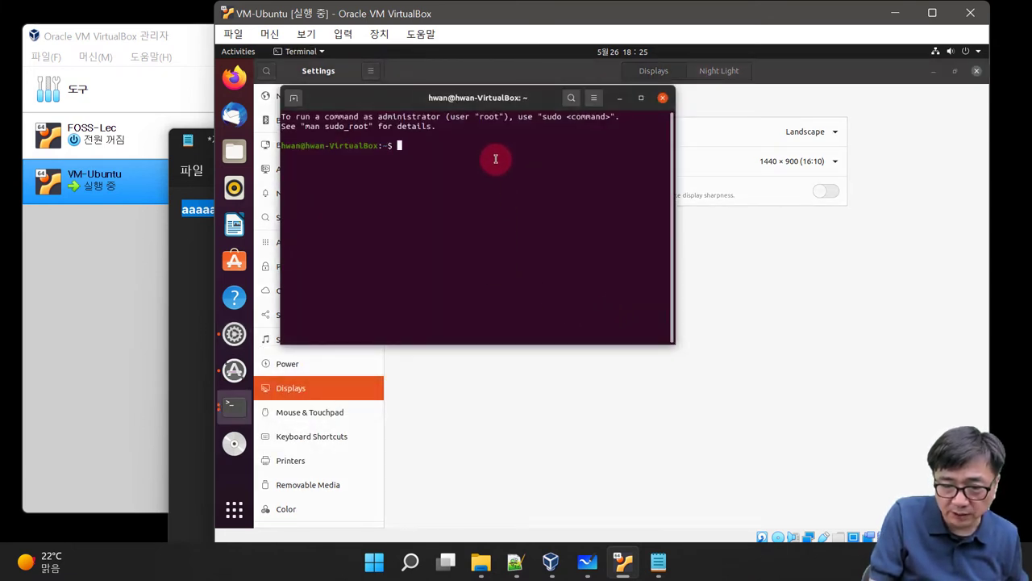
Step: Paste the copied installer text into the new terminal, erase it, then close the terminal
right_click(458, 188)
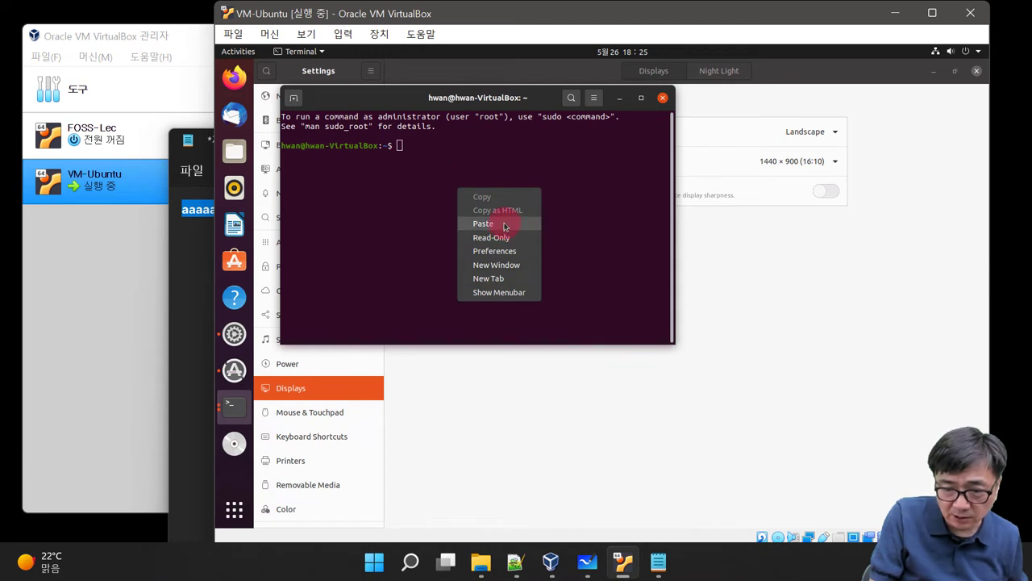
left_click(504, 225)
key("BackSpace")
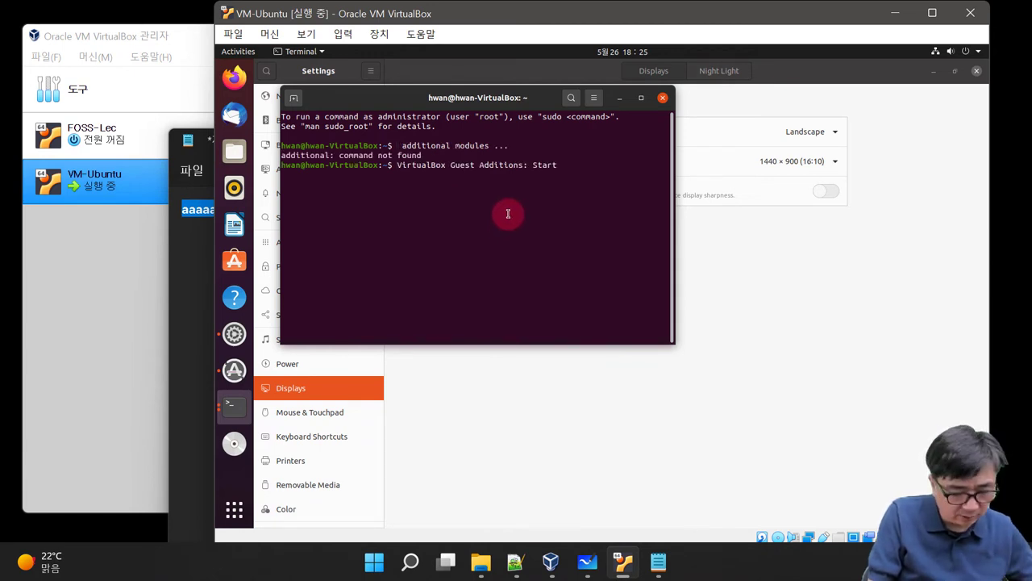
key("BackSpace")
key("BackSpace")
key("BackSpace")
key("BackSpace")
key("BackSpace")
key("BackSpace")
key("BackSpace")
key("BackSpace")
key("BackSpace")
key("BackSpace")
key("BackSpace")
key("BackSpace")
key("BackSpace")
key("BackSpace")
key("BackSpace")
key("BackSpace")
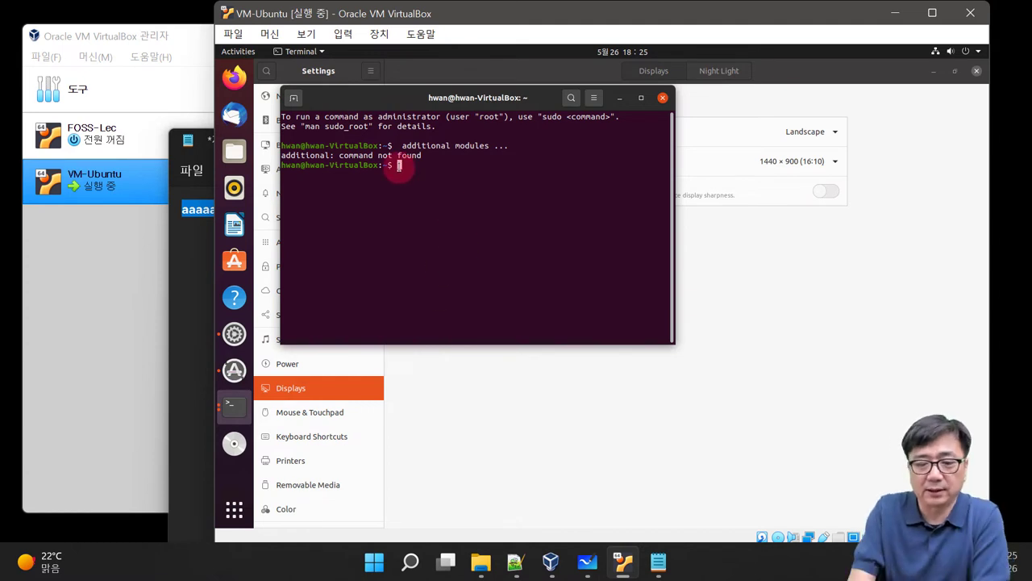
left_click(663, 99)
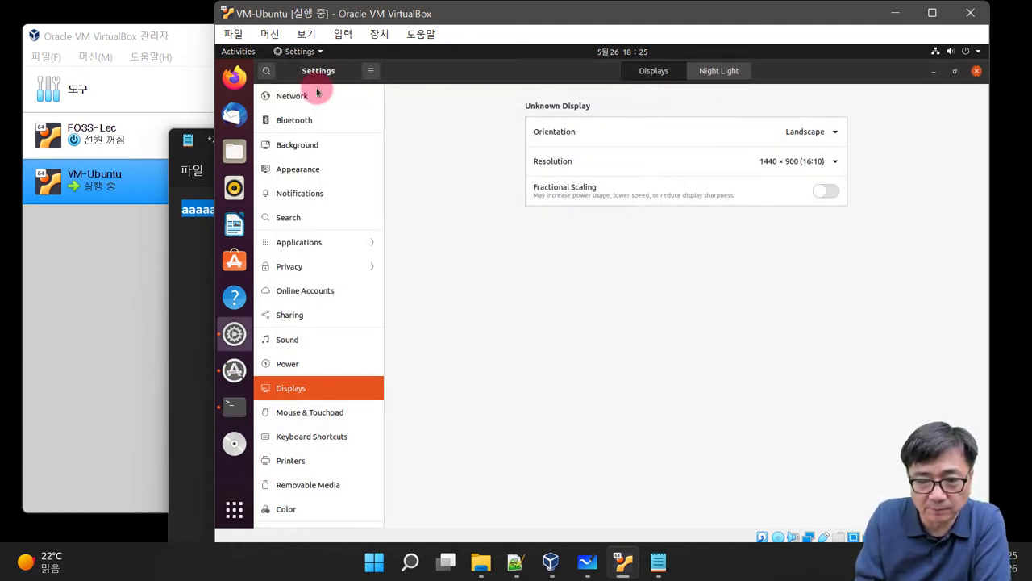
Step: Insert the Guest Additions CD image again and close the Ubuntu Settings window
left_click(348, 37)
mouse_move(377, 35)
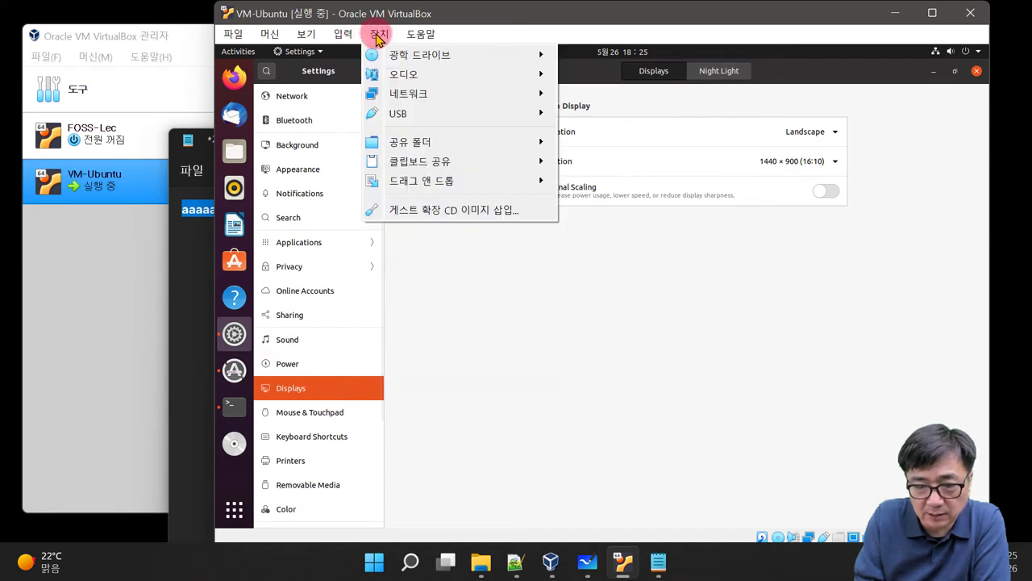
left_click(431, 211)
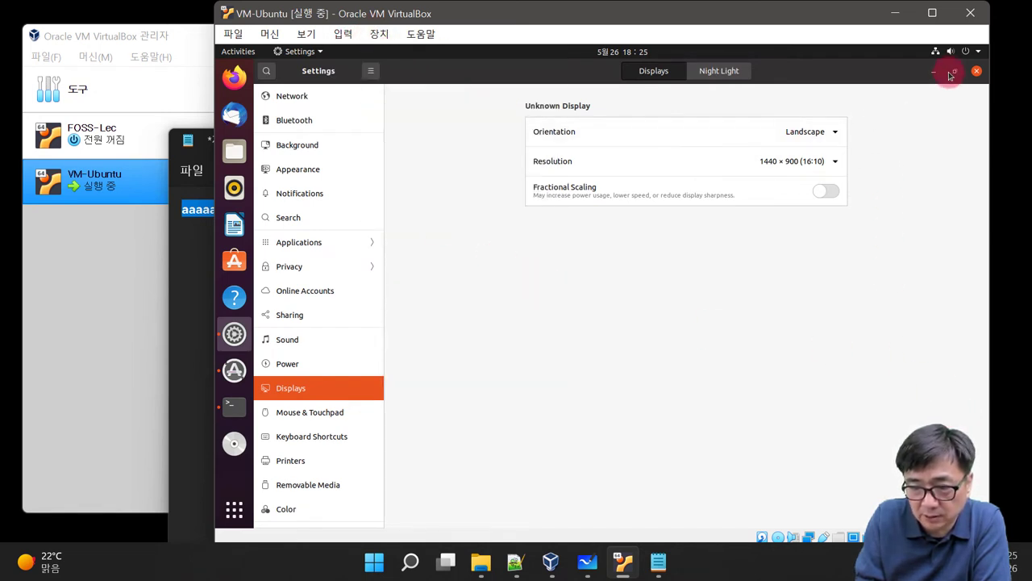
left_click(976, 71)
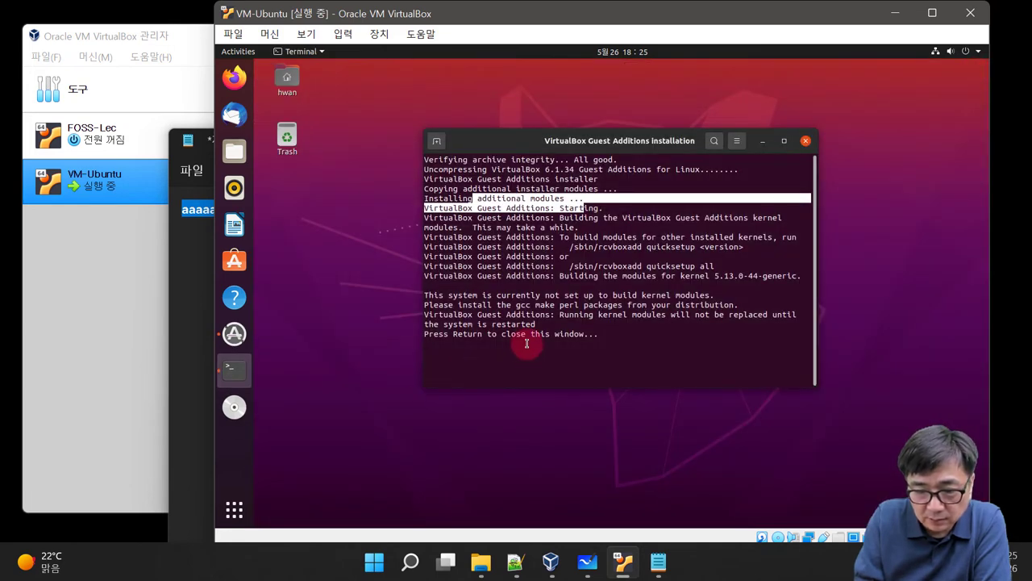
Step: Close the finished Guest Additions terminal and dismiss the Software Updater prompt
left_click(527, 344)
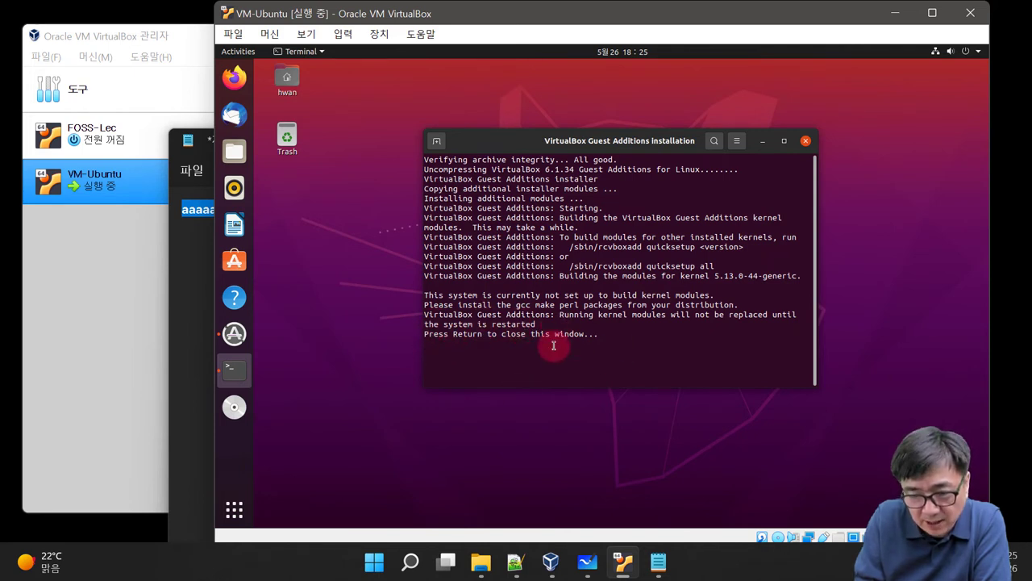
left_click(806, 143)
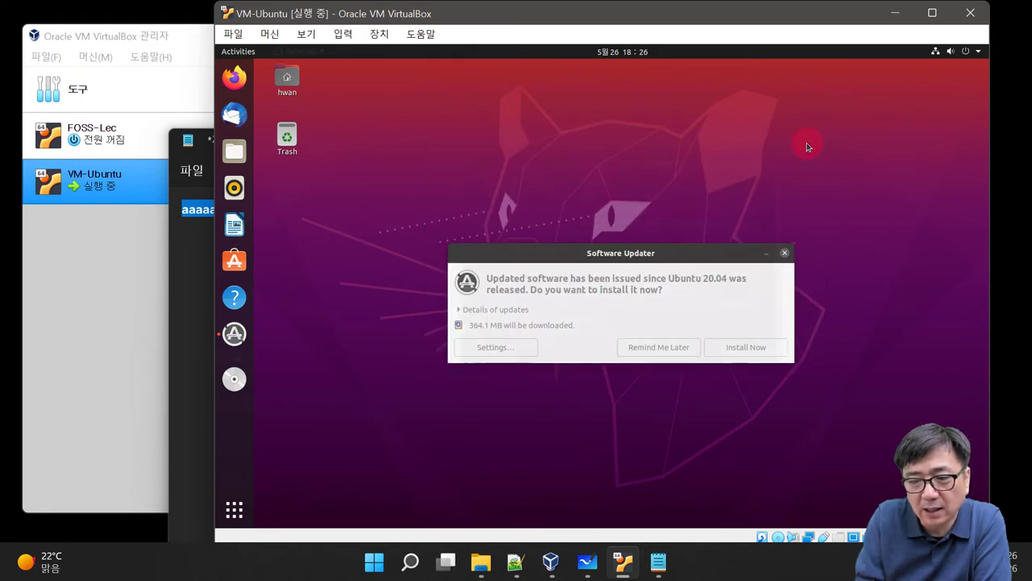
left_click(786, 255)
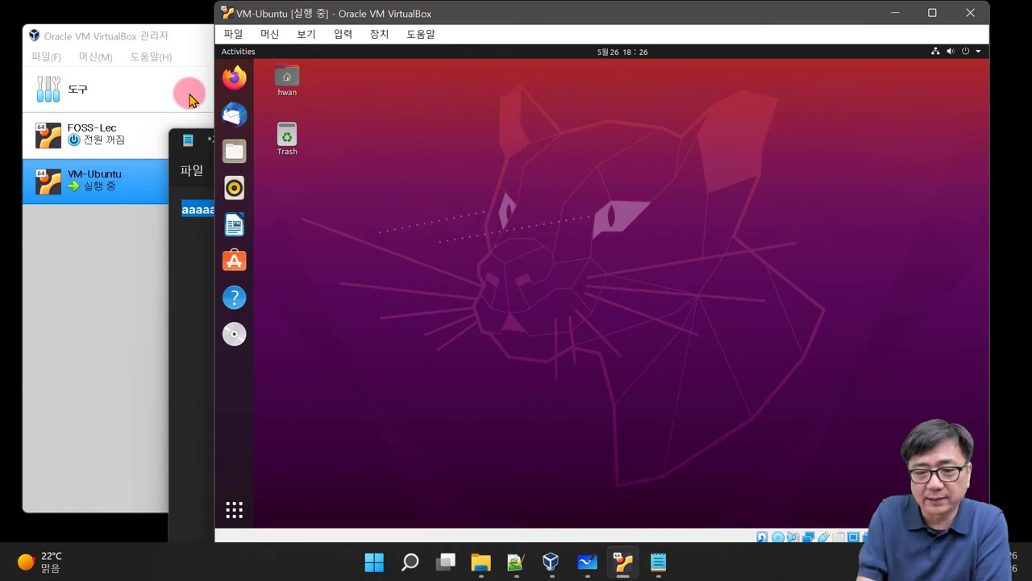
left_click(386, 39)
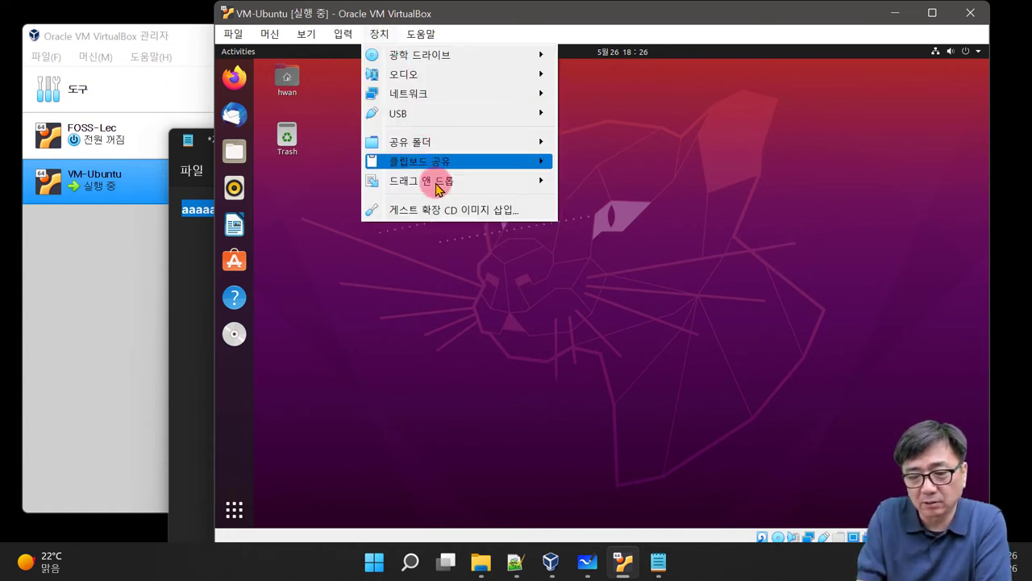
left_click(586, 359)
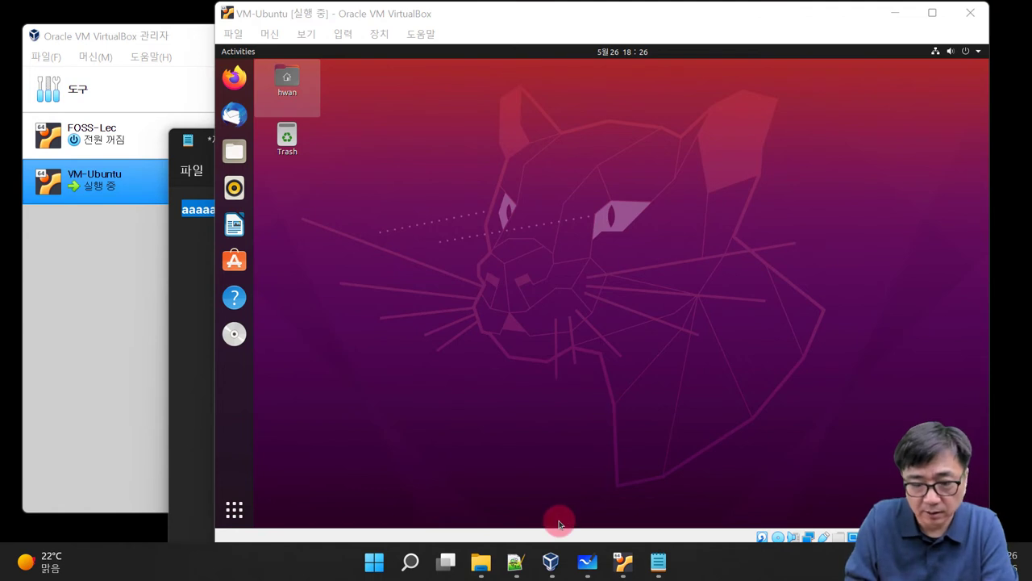
Step: Restart the Ubuntu guest from the system menu's Power Off / Log Out options
left_click(973, 51)
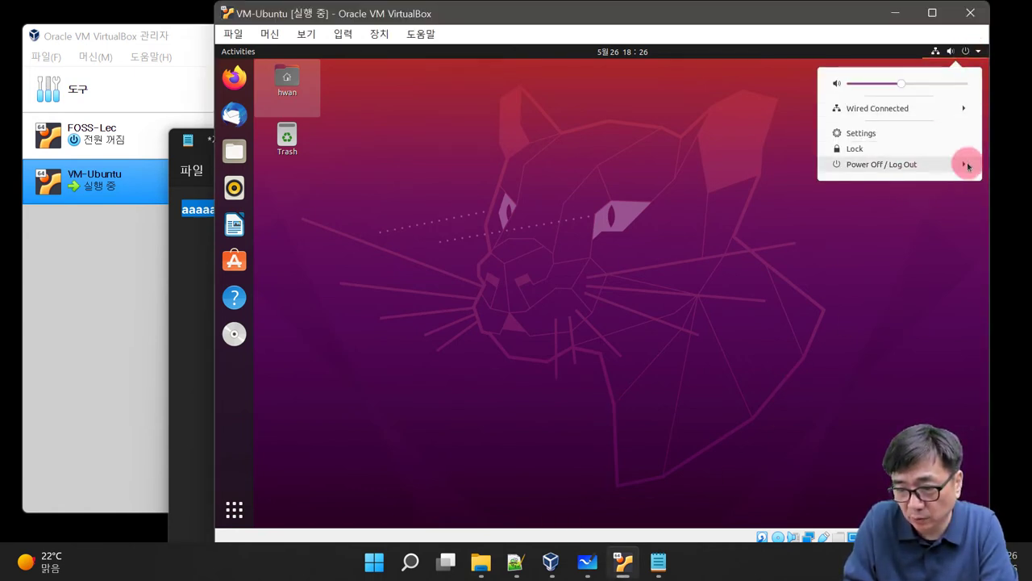
left_click(964, 165)
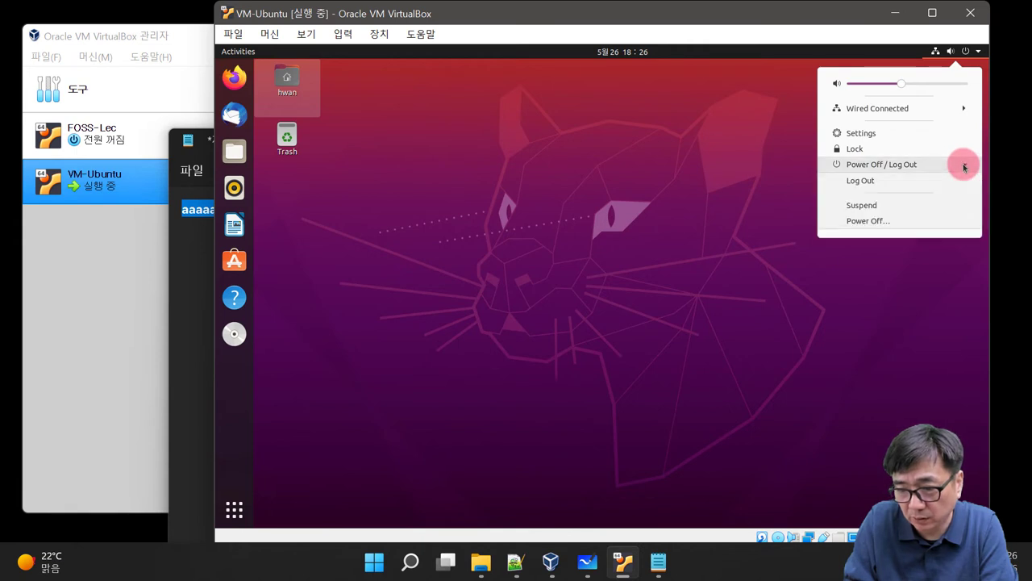
left_click(885, 223)
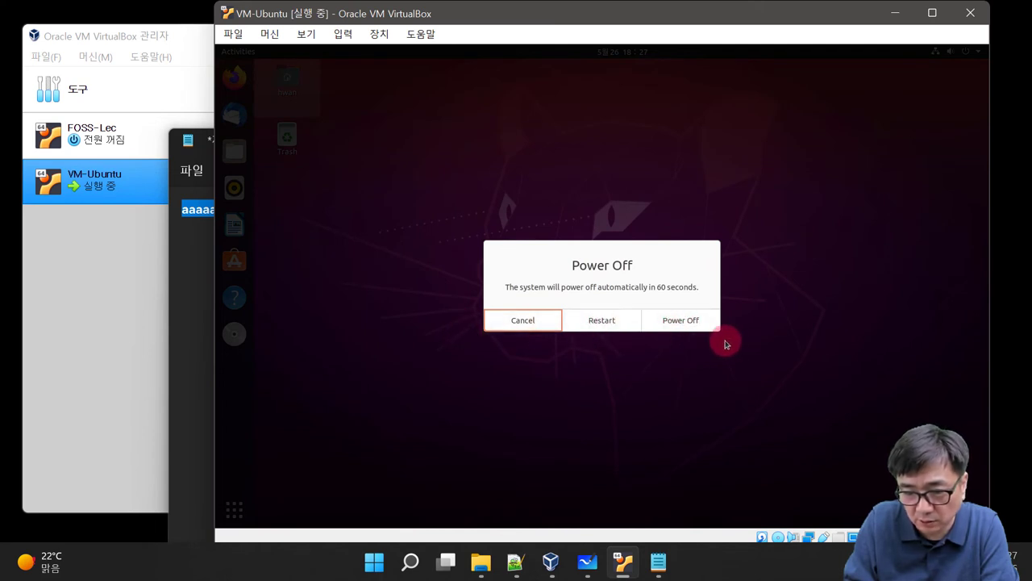
left_click(595, 325)
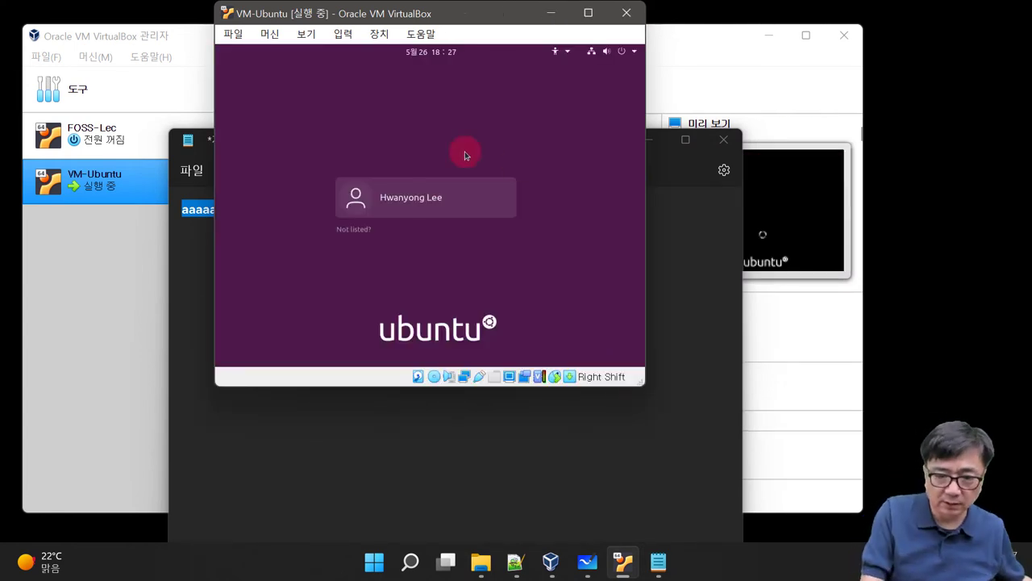
Step: Sign back into Ubuntu with the account password and launch Terminal from Show Applications
left_click(410, 197)
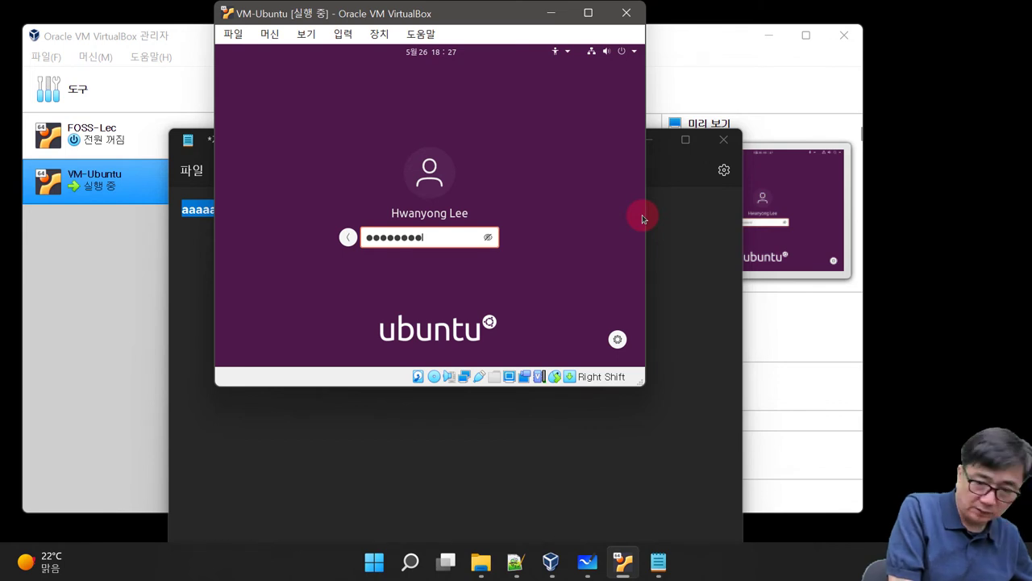
key("Return")
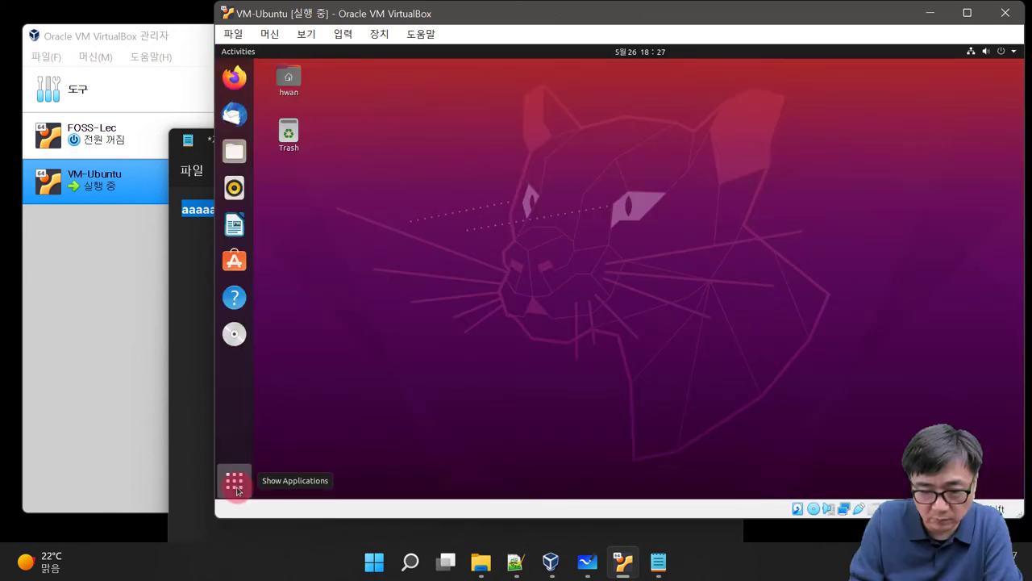
left_click(234, 484)
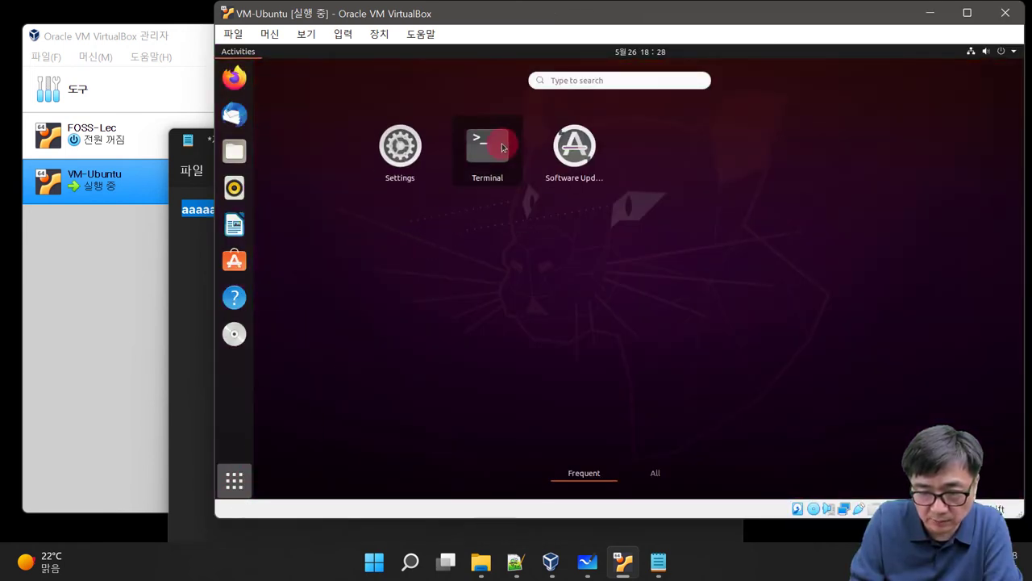
left_click(502, 147)
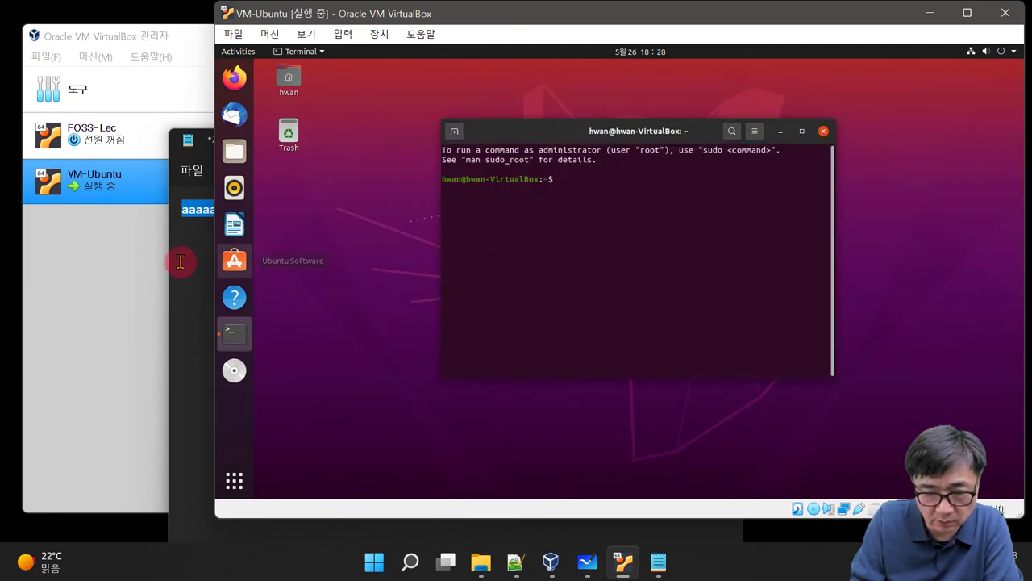
Step: Select all the aaaaa text in Notepad, then return to the Ubuntu terminal
left_click(180, 259)
key("ctrl+a")
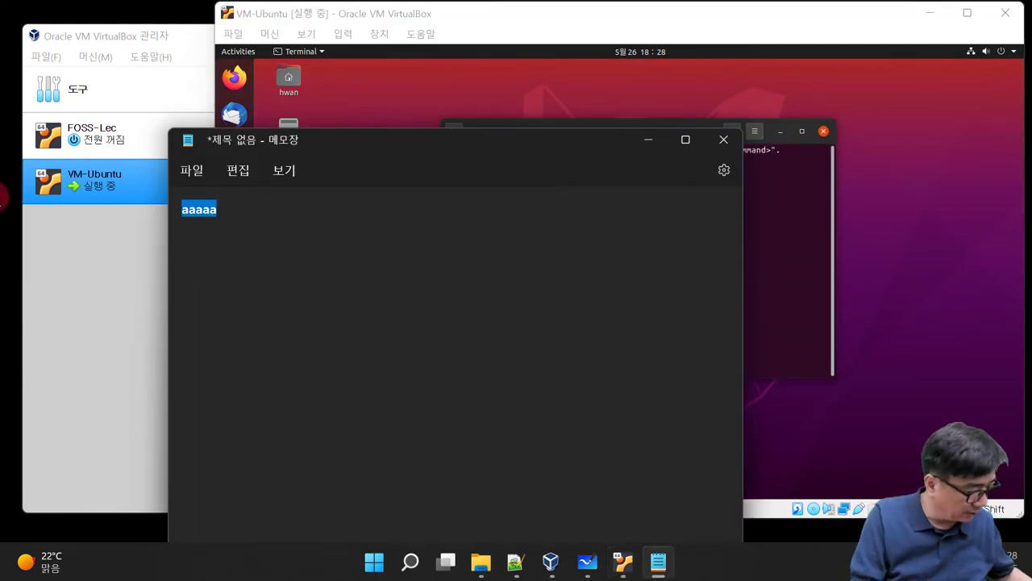
left_click(801, 274)
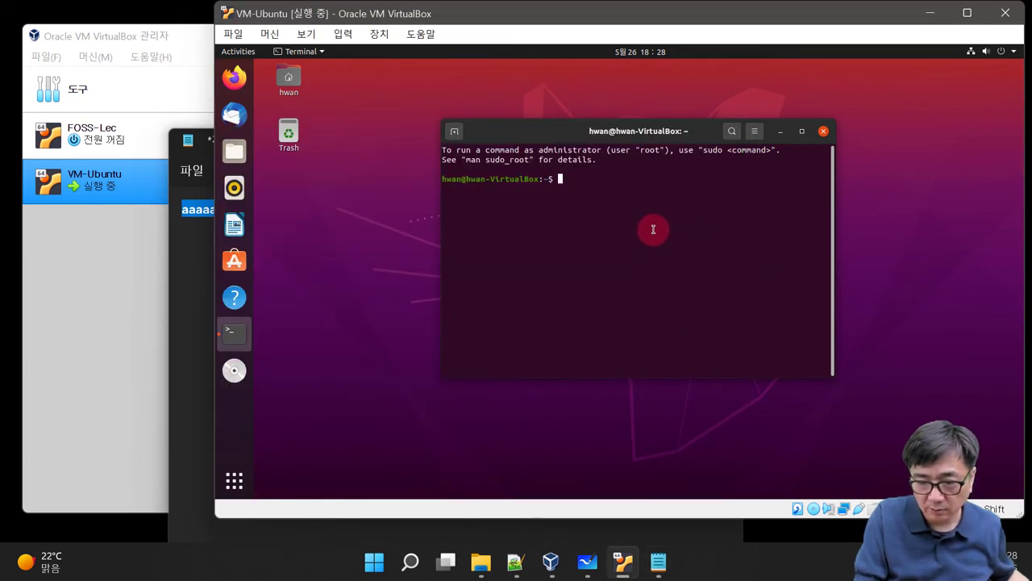
Step: Set Devices > Shared Clipboard to Bidirectional for the Ubuntu VM
right_click(611, 219)
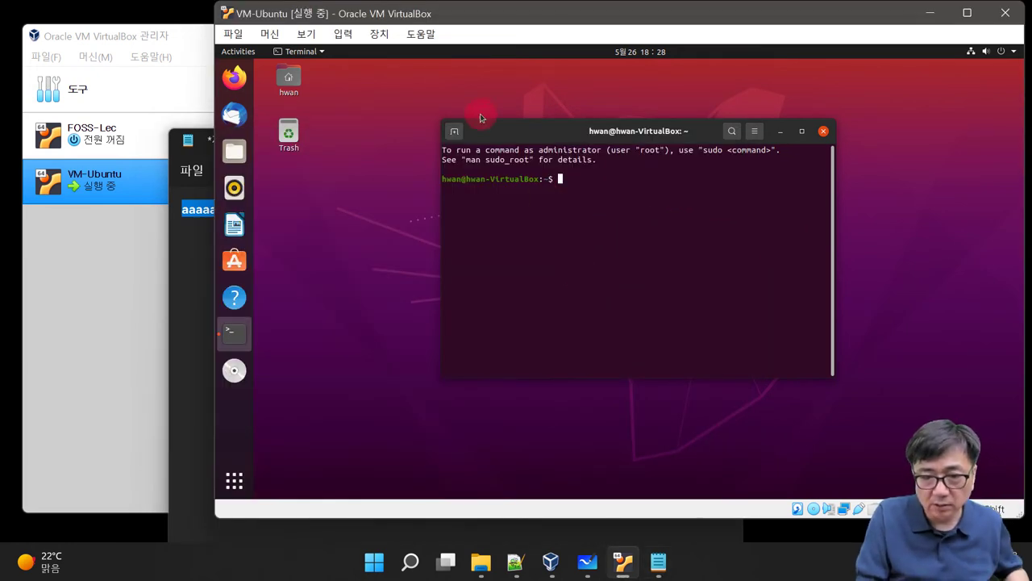
left_click(379, 34)
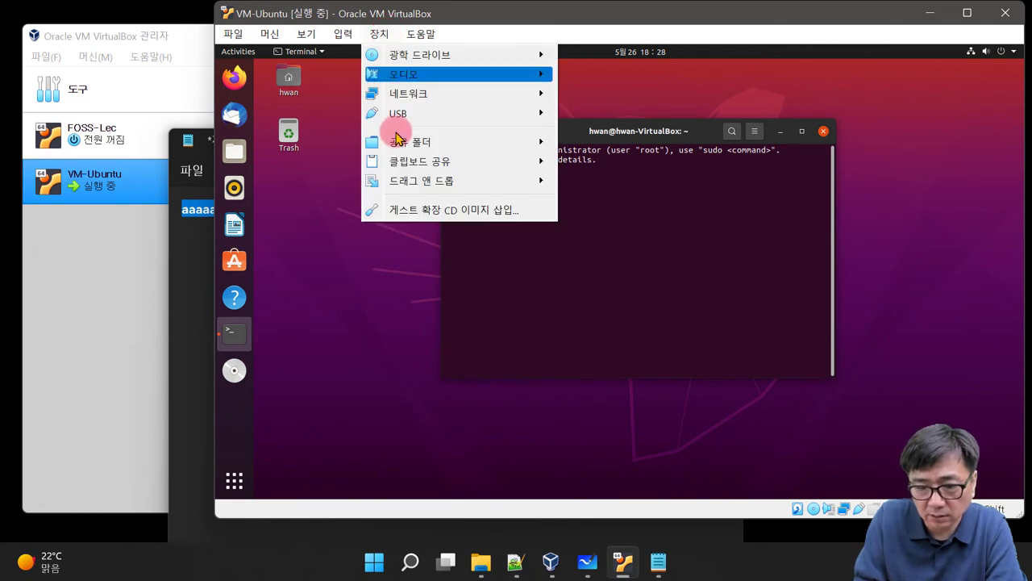
mouse_move(399, 186)
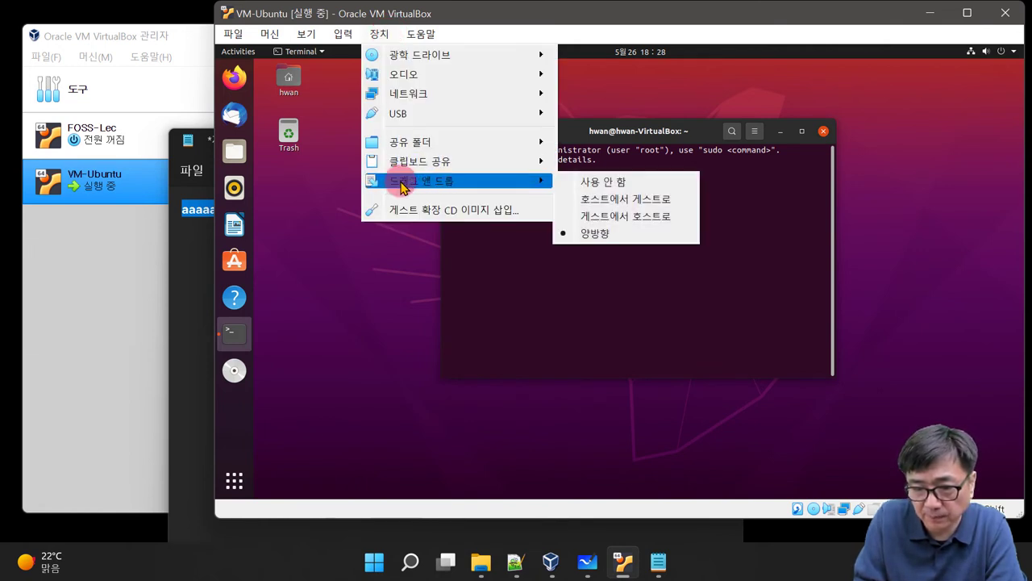
mouse_move(423, 162)
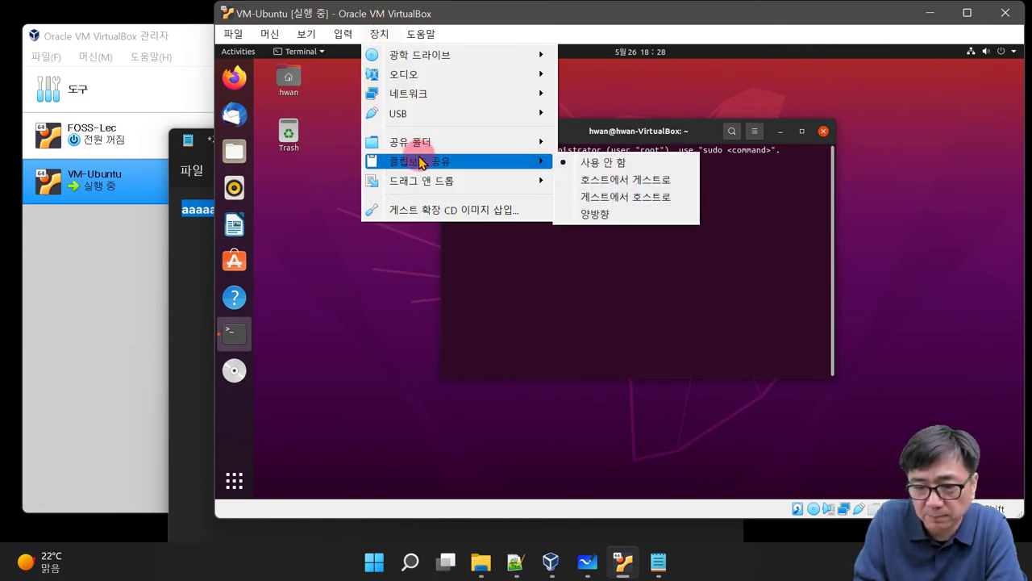
left_click(603, 215)
Step: Select aaaaa in Notepad and paste it at the Ubuntu terminal prompt
right_click(631, 212)
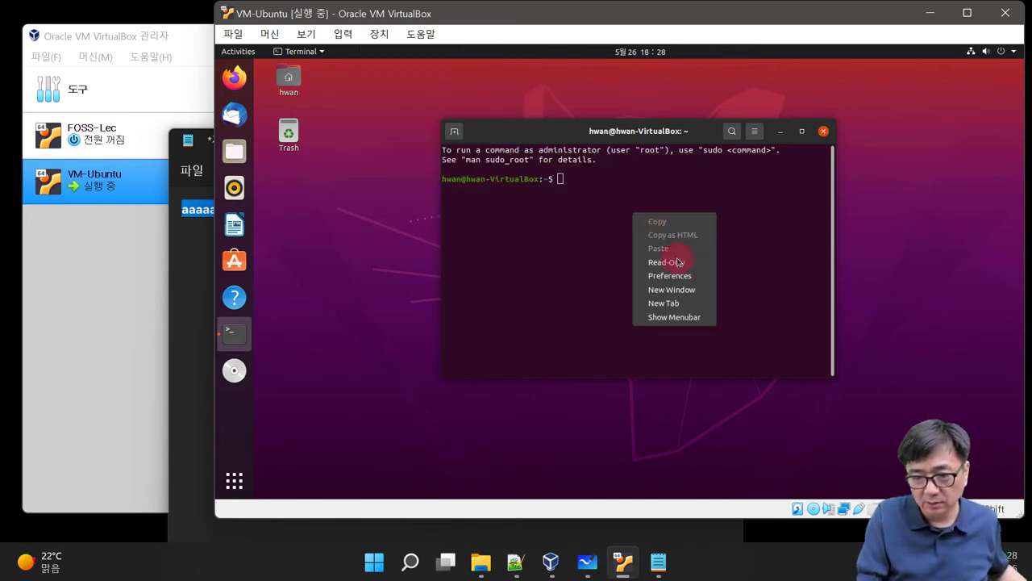
left_click(598, 236)
left_click(192, 318)
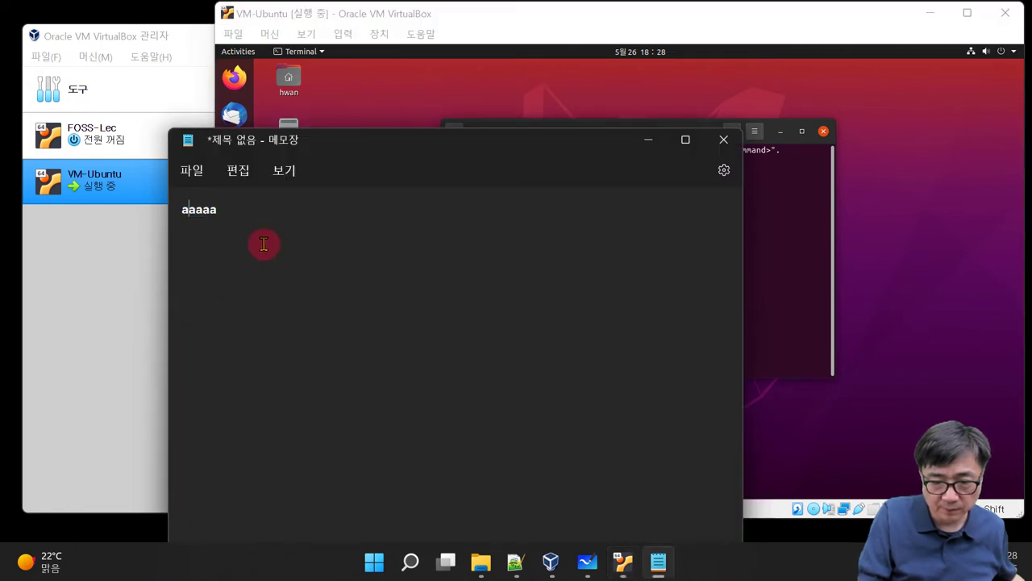
left_click_drag(276, 210, 76, 212)
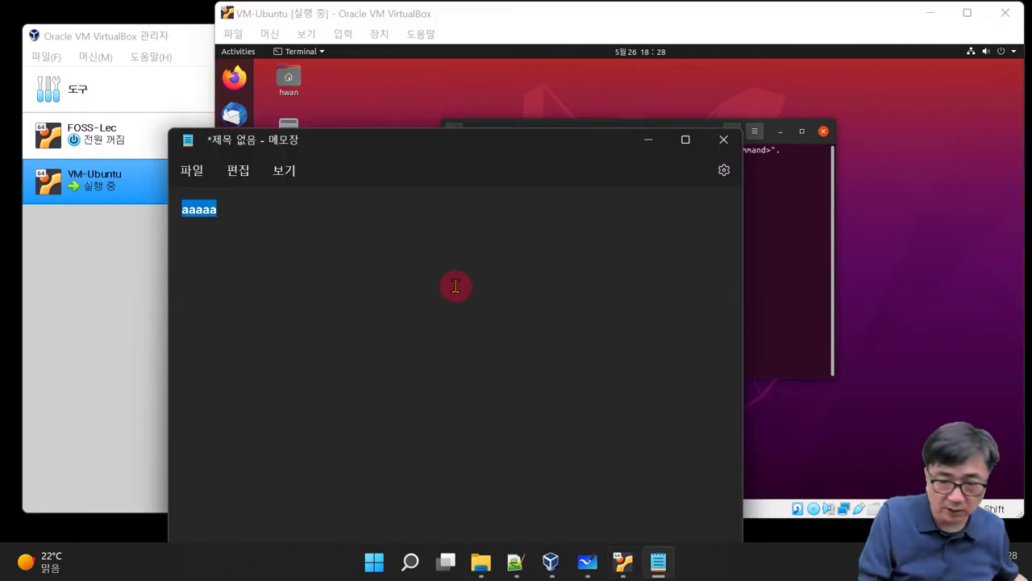
left_click(794, 250)
right_click(692, 249)
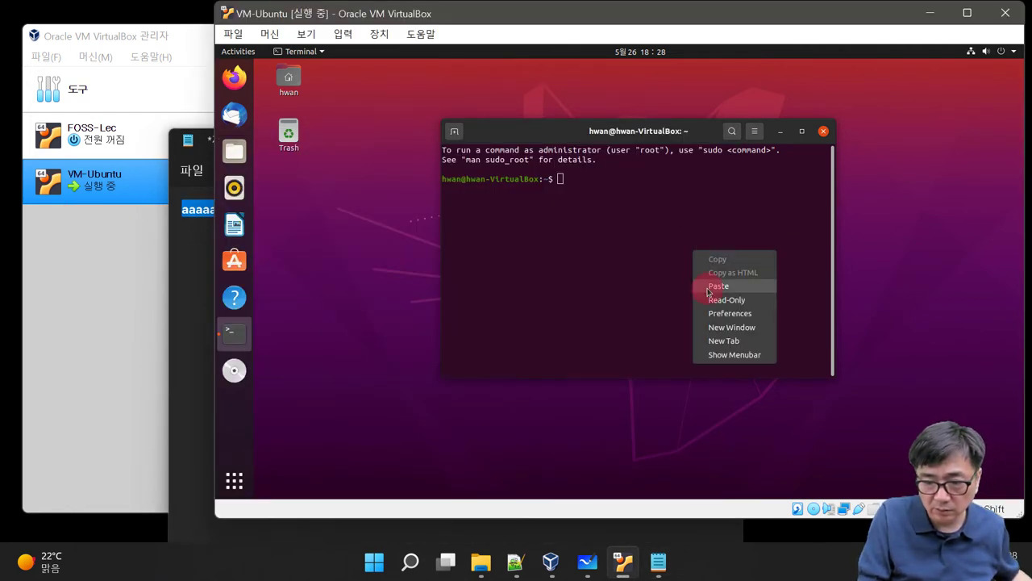
left_click(710, 286)
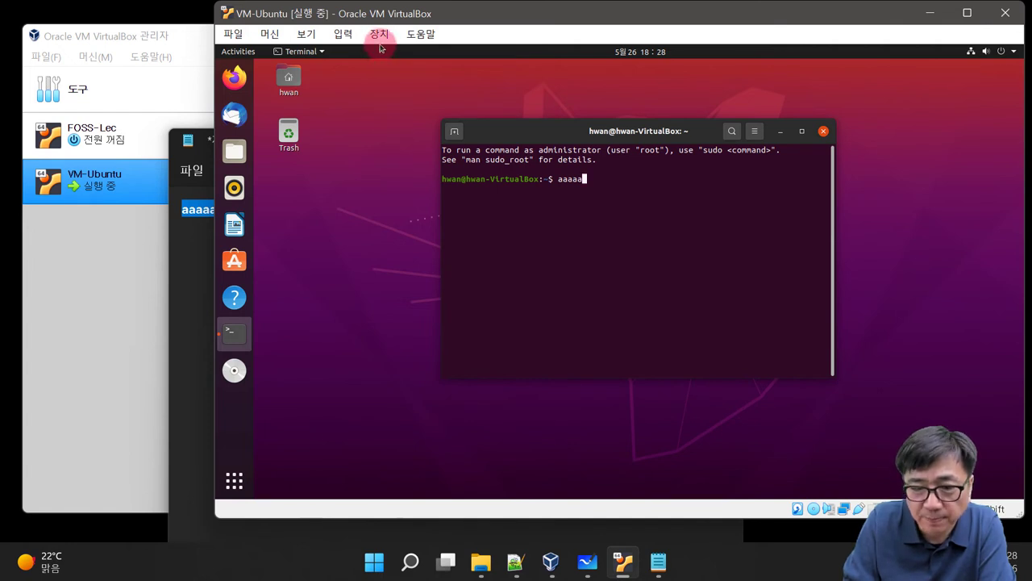
Step: Close the Devices menu unchanged and delete aaaaa from the terminal prompt
left_click(379, 36)
mouse_move(387, 161)
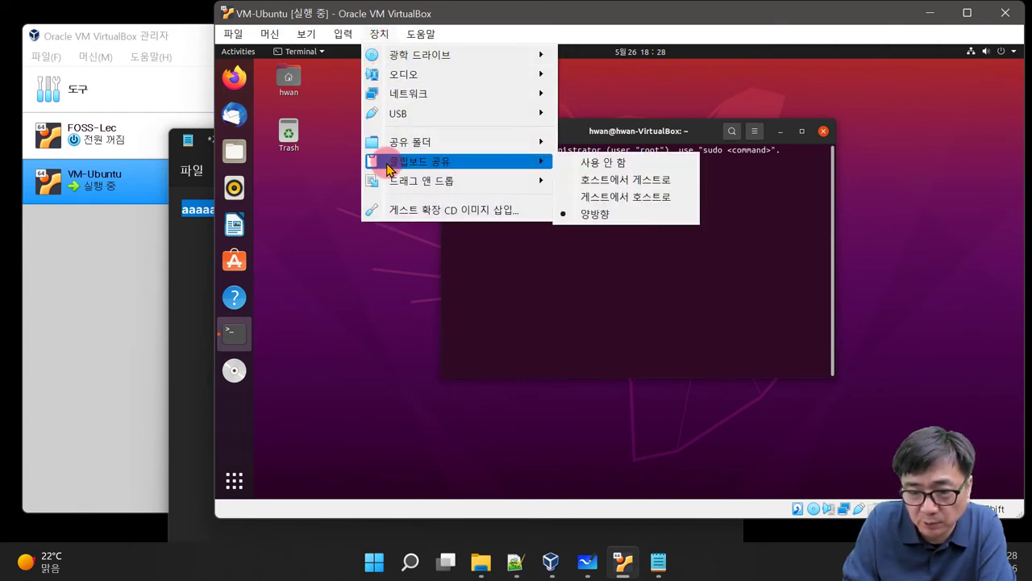
mouse_move(452, 182)
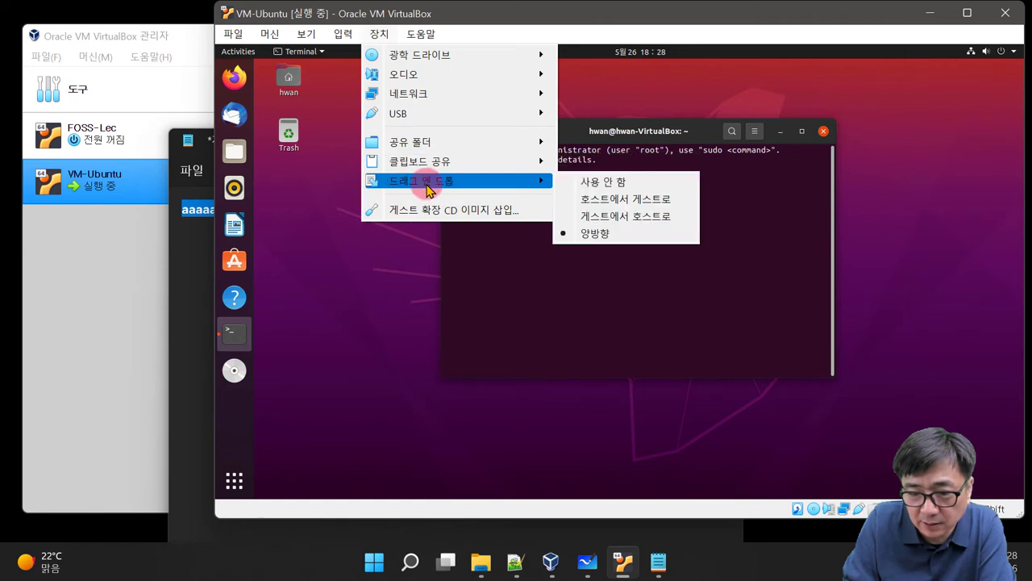
left_click(710, 289)
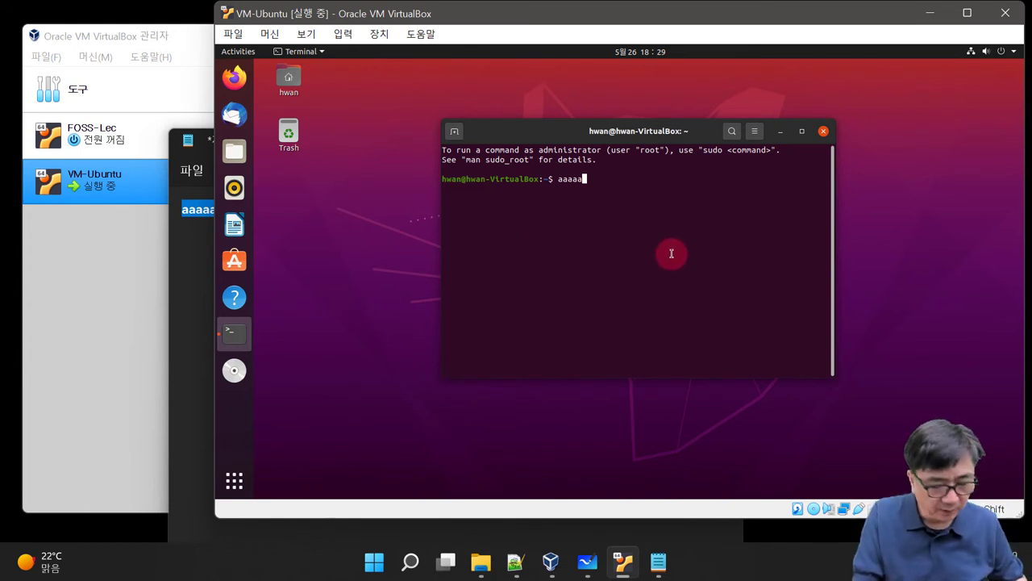
key("BackSpace")
key("BackSpace")
key("BackSpace")
key("BackSpace")
key("BackSpace")
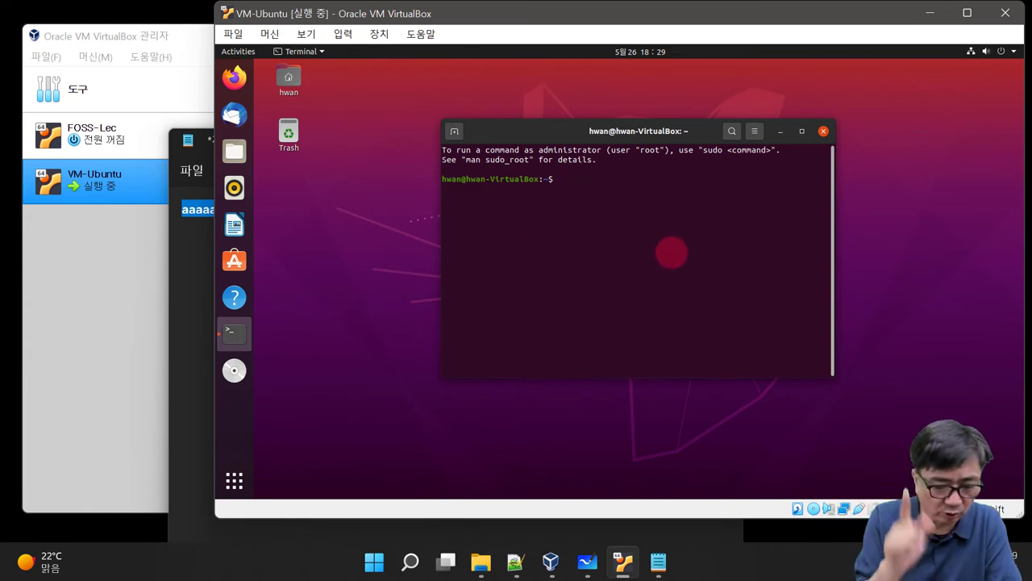
Step: Open Ubuntu Settings from the top-bar menu's Wired connection options
left_click(972, 54)
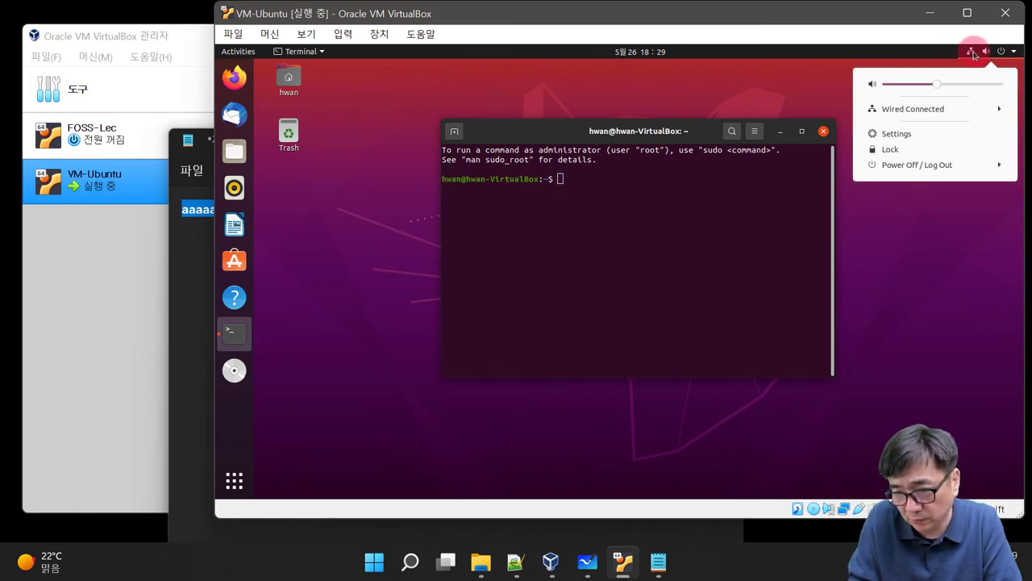
left_click(907, 114)
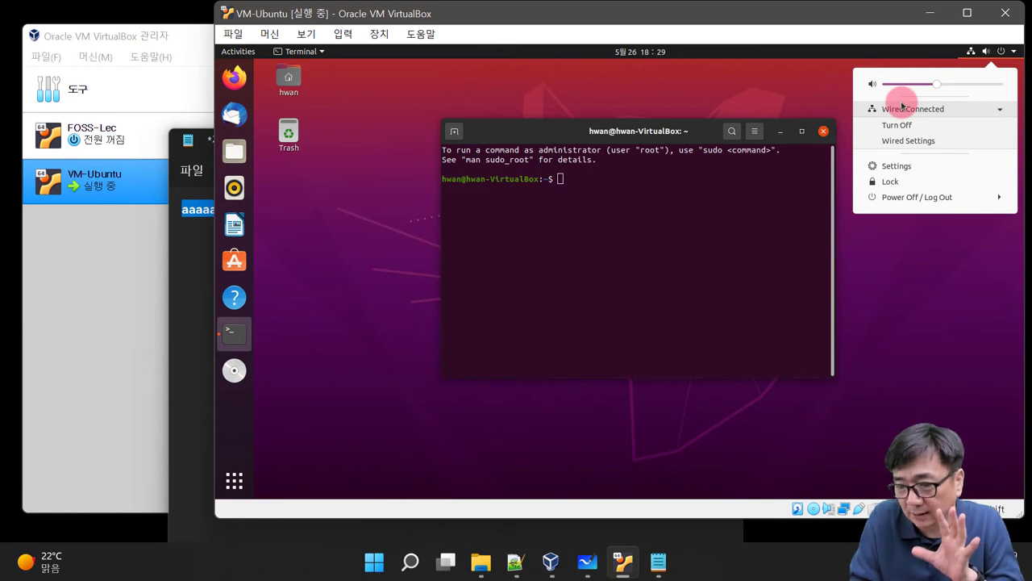
left_click(892, 168)
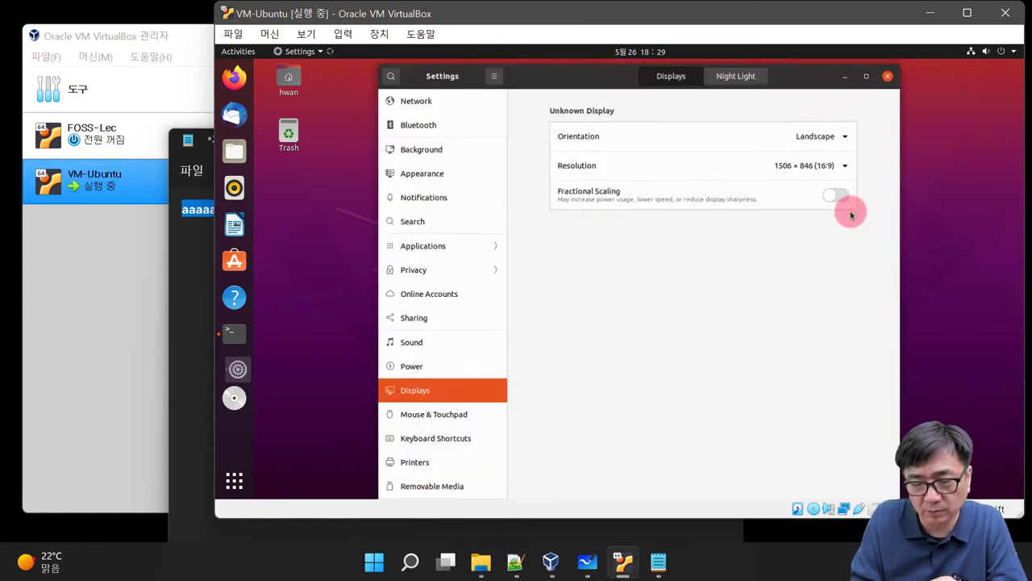
Step: Reposition the Settings window and select the Network page
left_click_drag(597, 78, 646, 91)
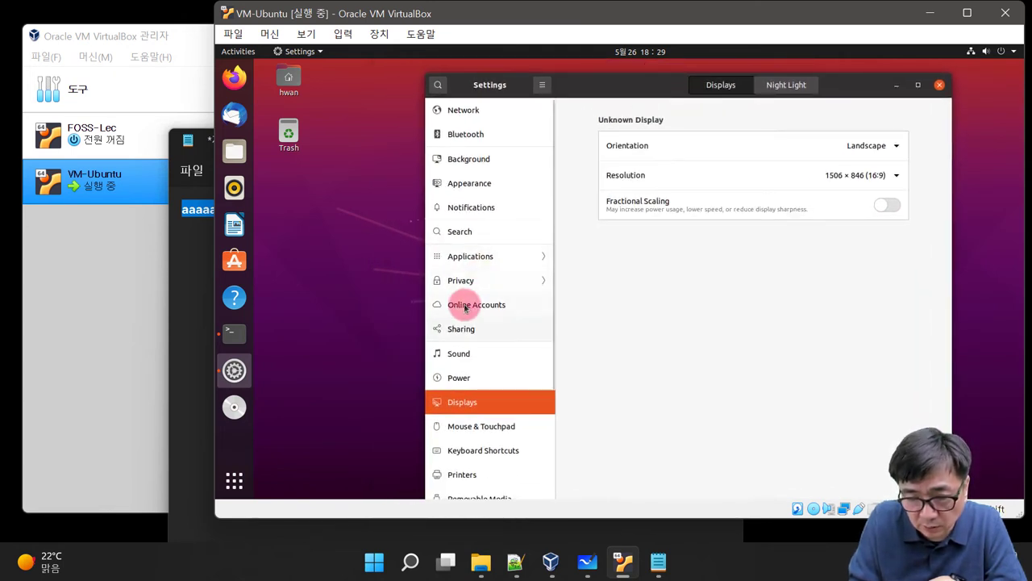
scroll(476, 280, "down", 4)
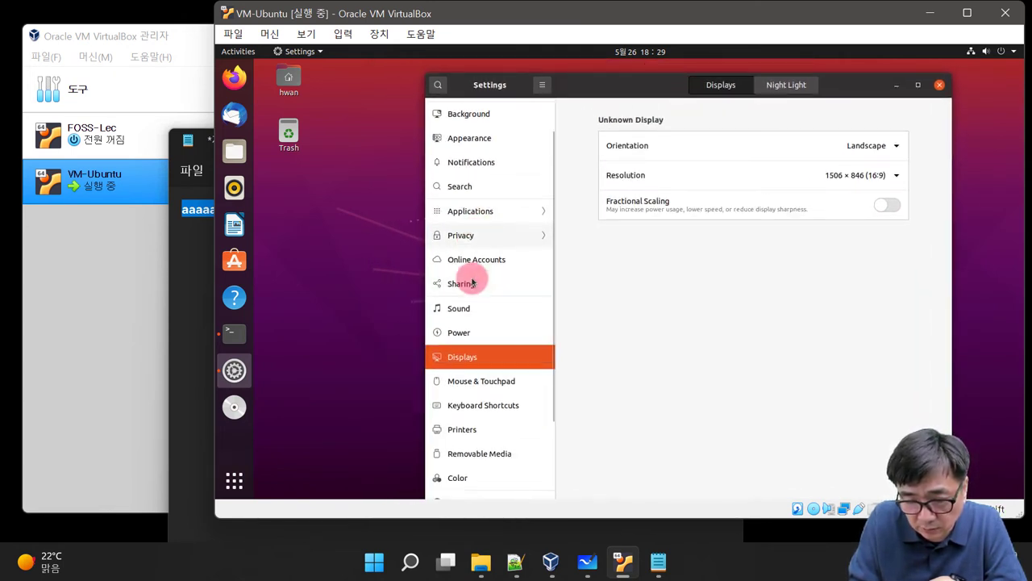
left_click(594, 78)
left_click_drag(598, 75, 585, 91)
scroll(438, 371, "down", 2)
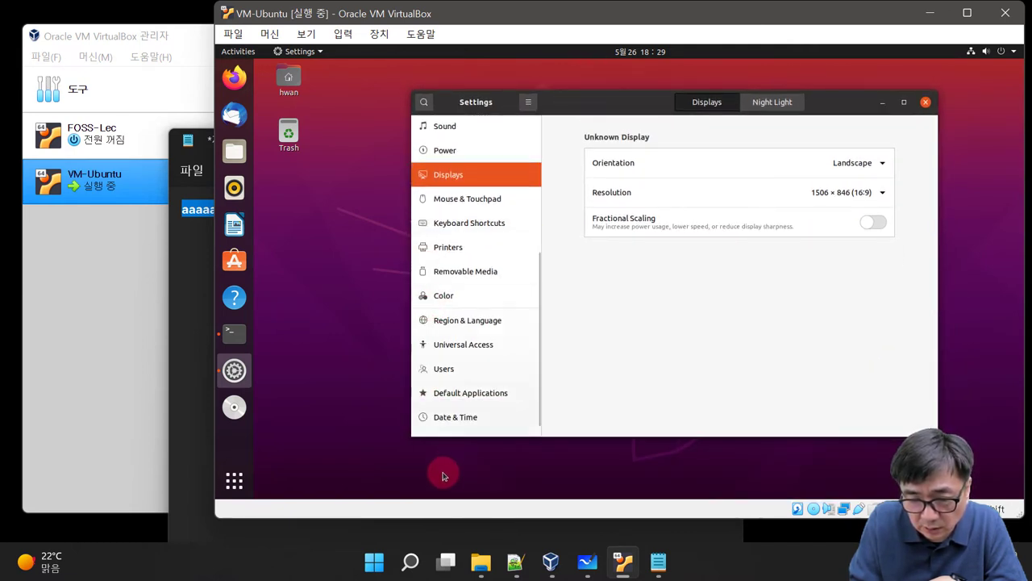
scroll(468, 379, "up", 4)
scroll(464, 366, "up", 3)
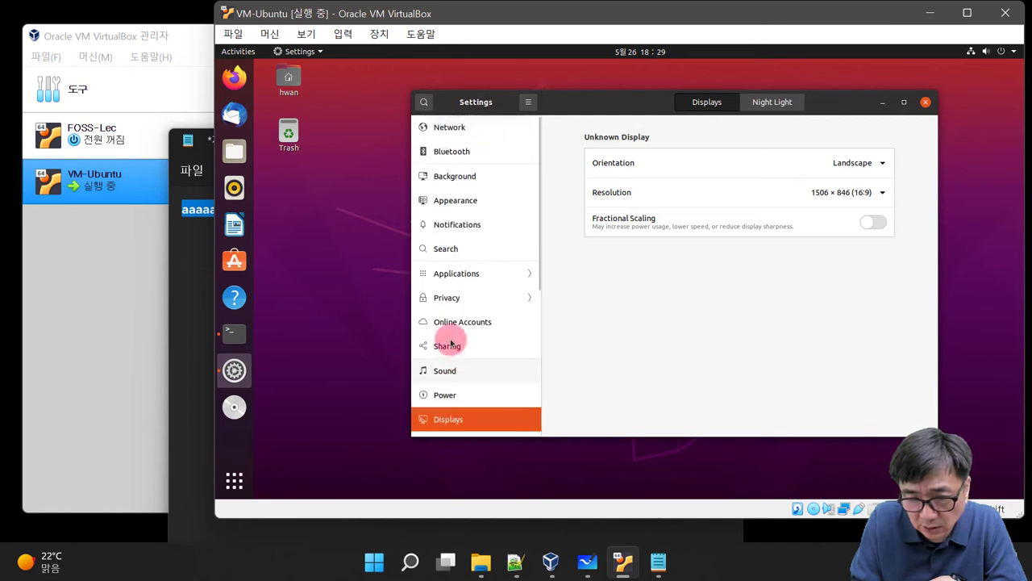
left_click(475, 137)
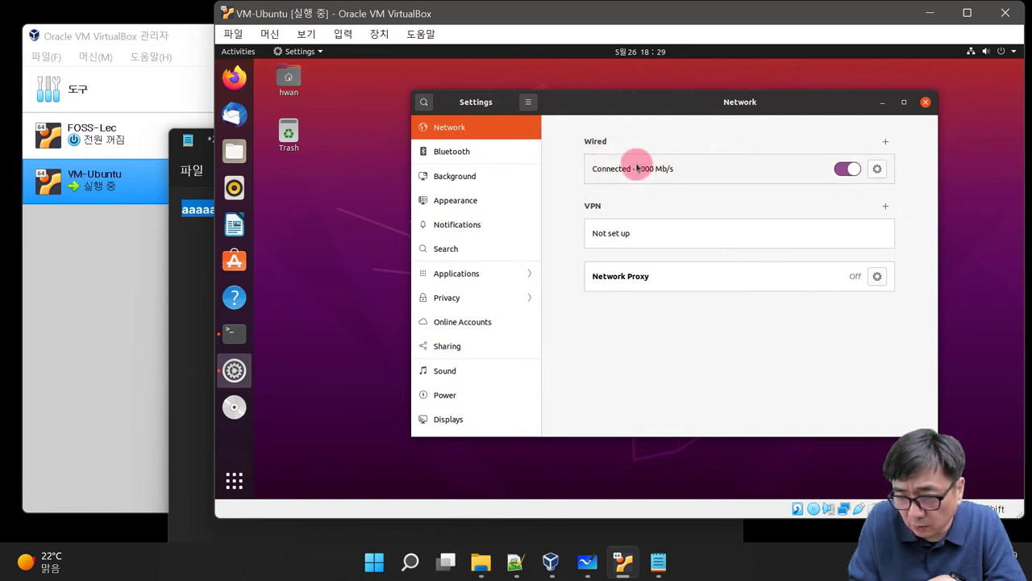
Step: View the Wired connection's IPv4 and Details tabs, showing address 10.0.2.15
left_click(878, 170)
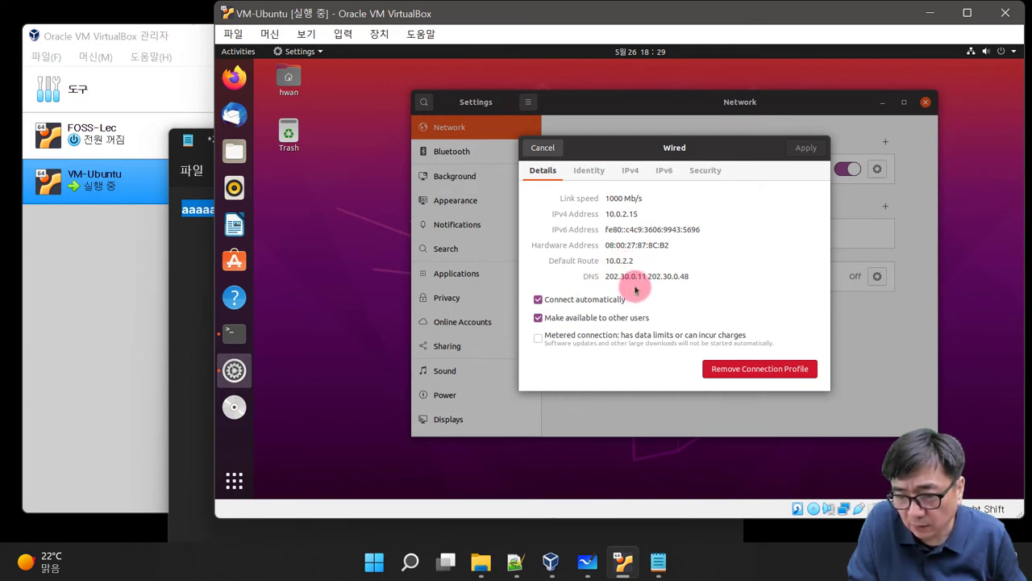
left_click(632, 171)
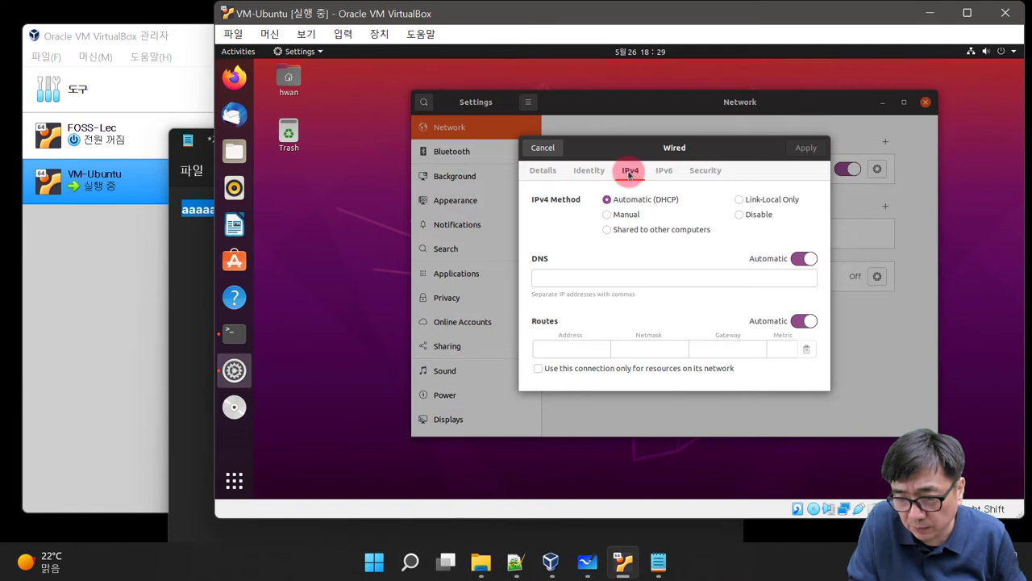
left_click(541, 171)
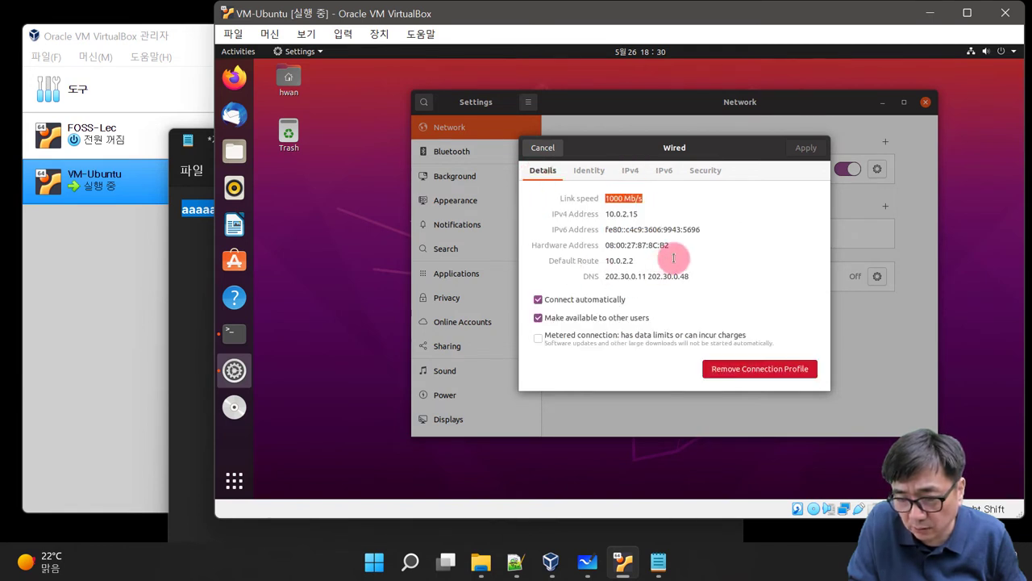
left_click(716, 264)
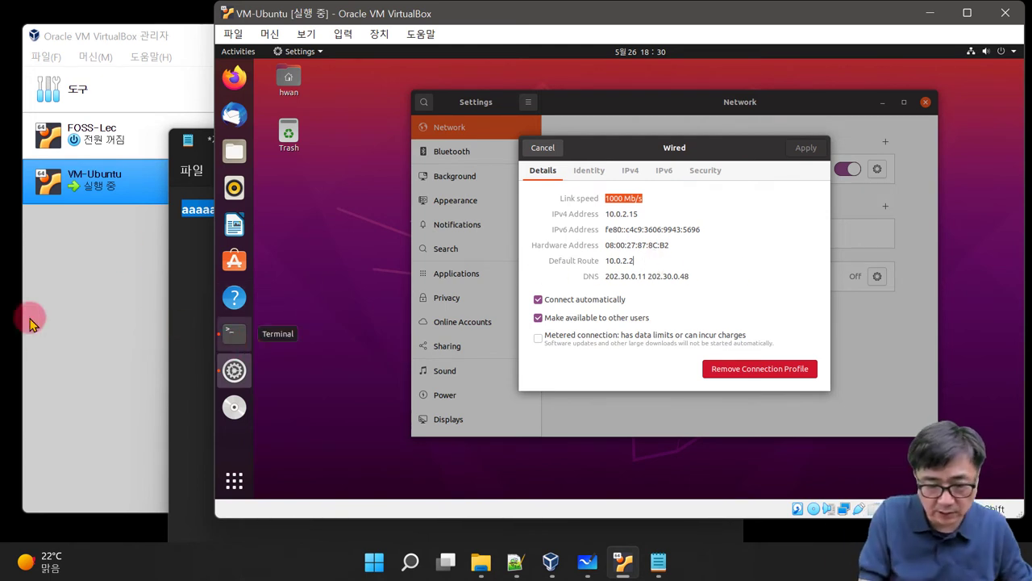
Step: Close the Notepad note without saving
left_click(174, 364)
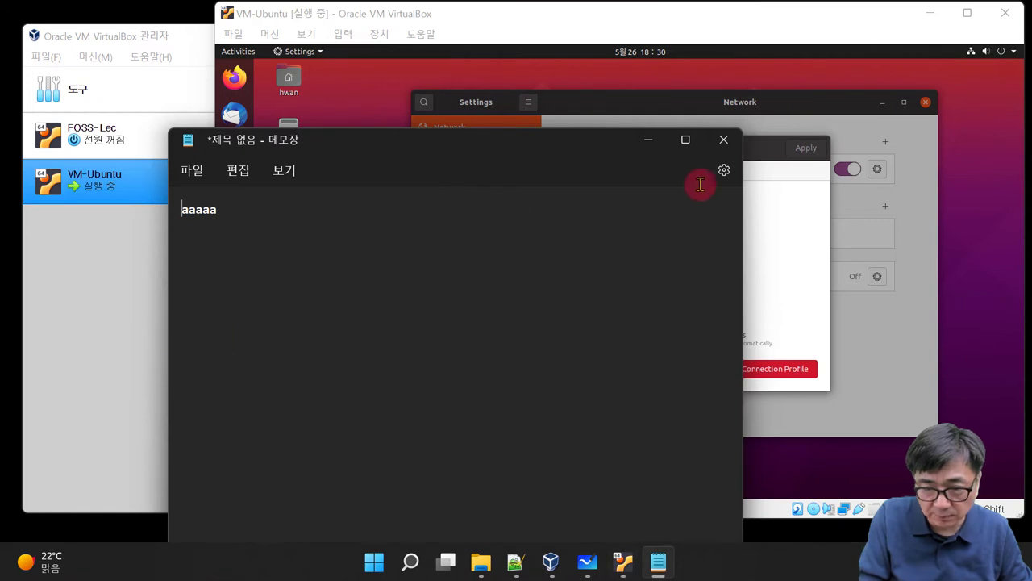
left_click(723, 141)
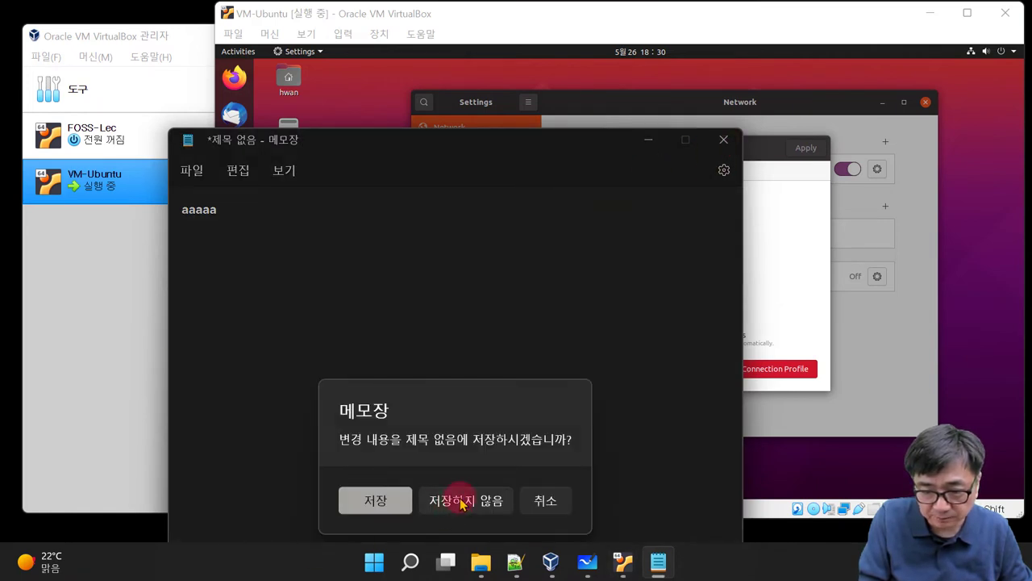
left_click(463, 496)
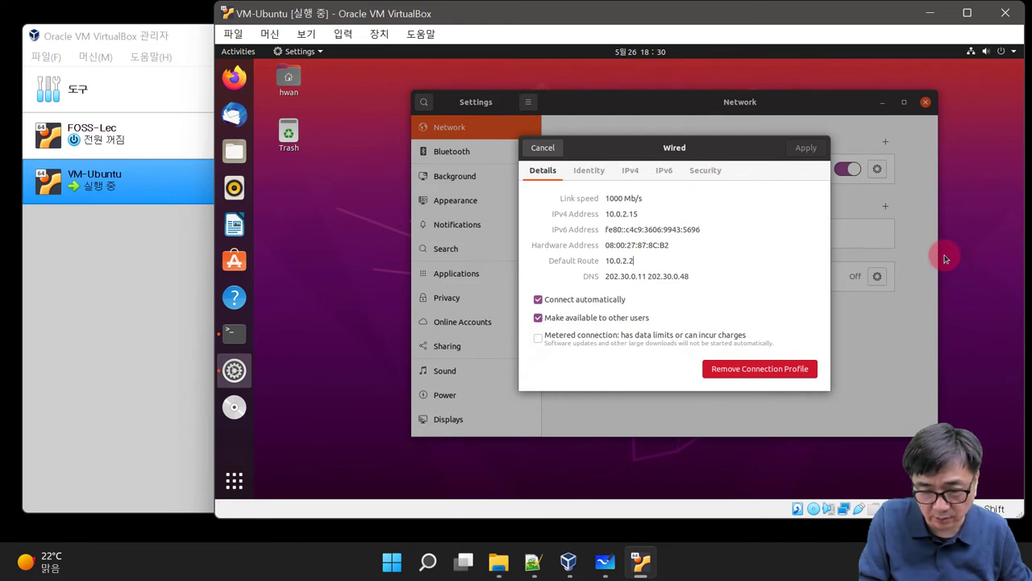
Step: Search Windows for cmd and launch Command Prompt
left_click(426, 565)
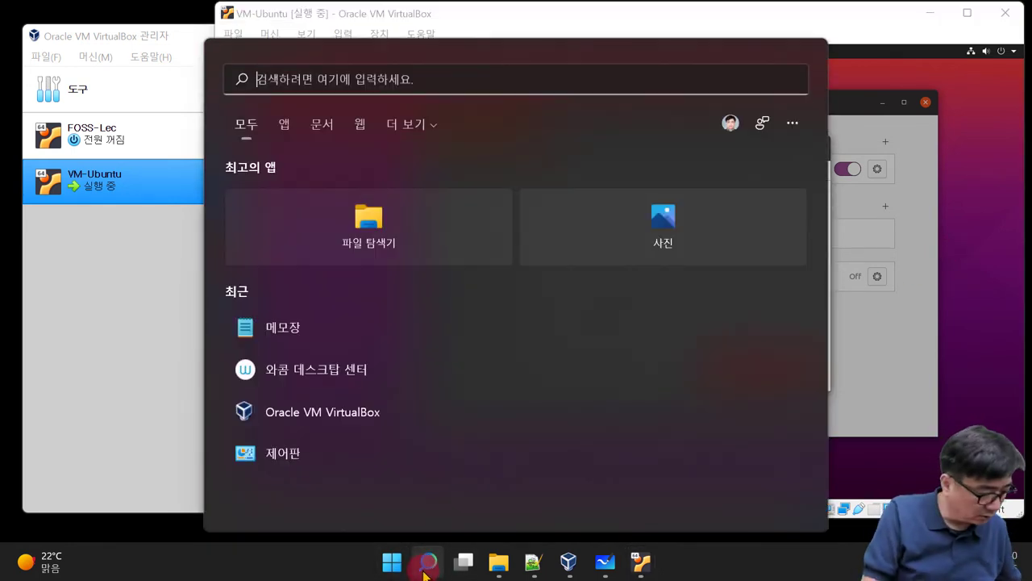
type("comm")
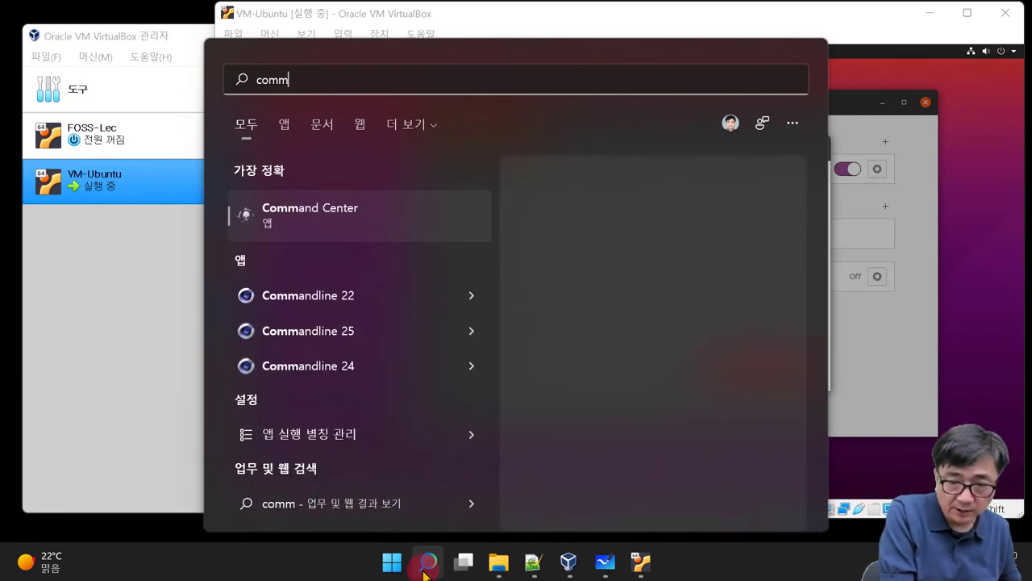
key("BackSpace")
key("BackSpace")
key("BackSpace")
type("md")
key("Escape")
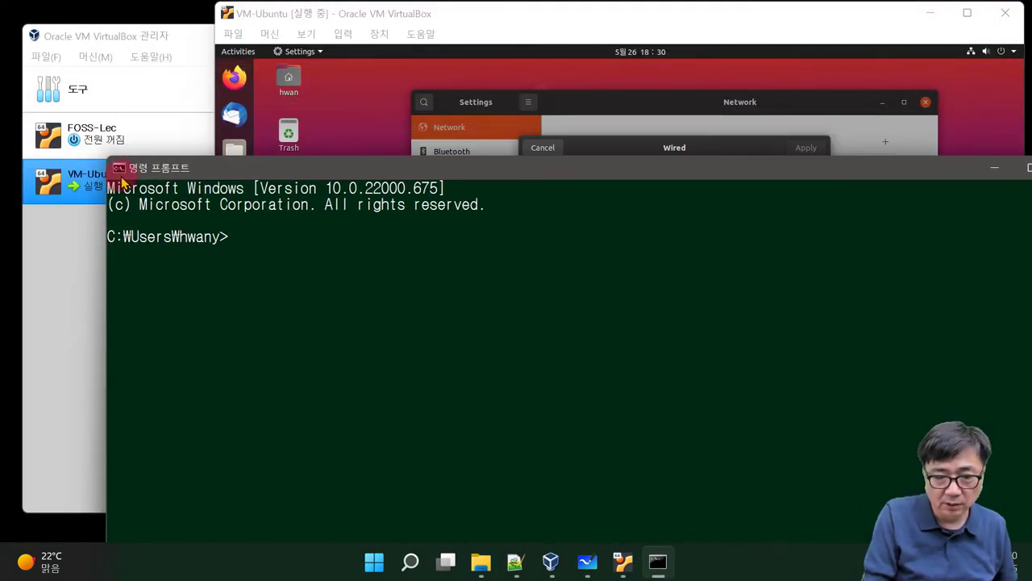
Step: Resize and position the Command Prompt window beside the Ubuntu VM window
left_click_drag(100, 153, 367, 292)
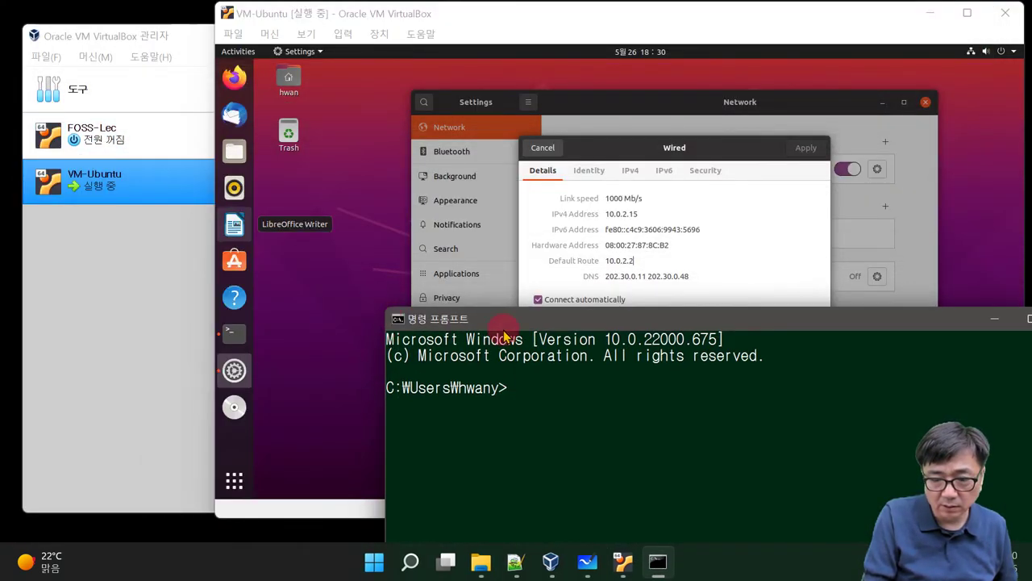
left_click_drag(516, 315, 177, 216)
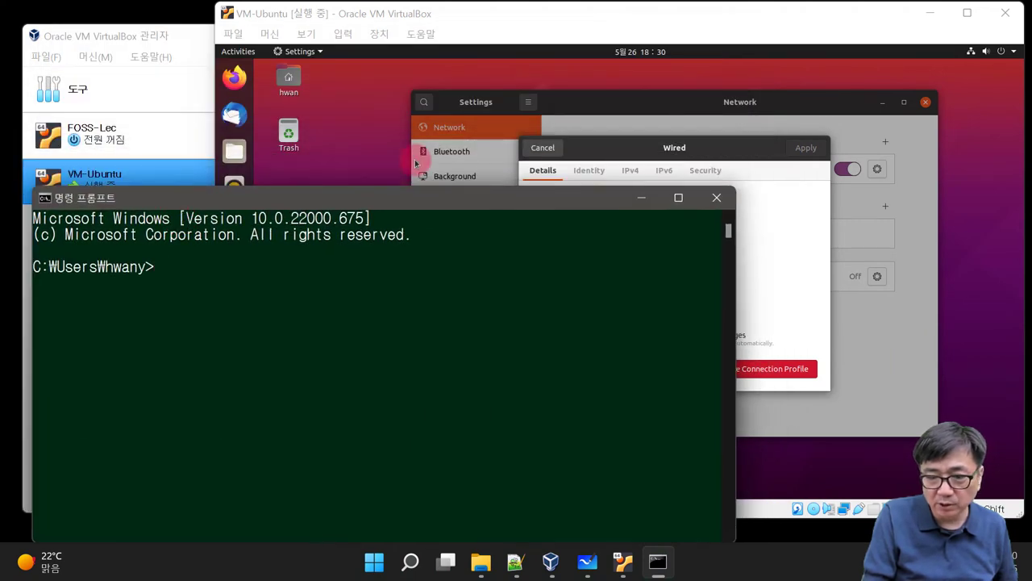
left_click(637, 150)
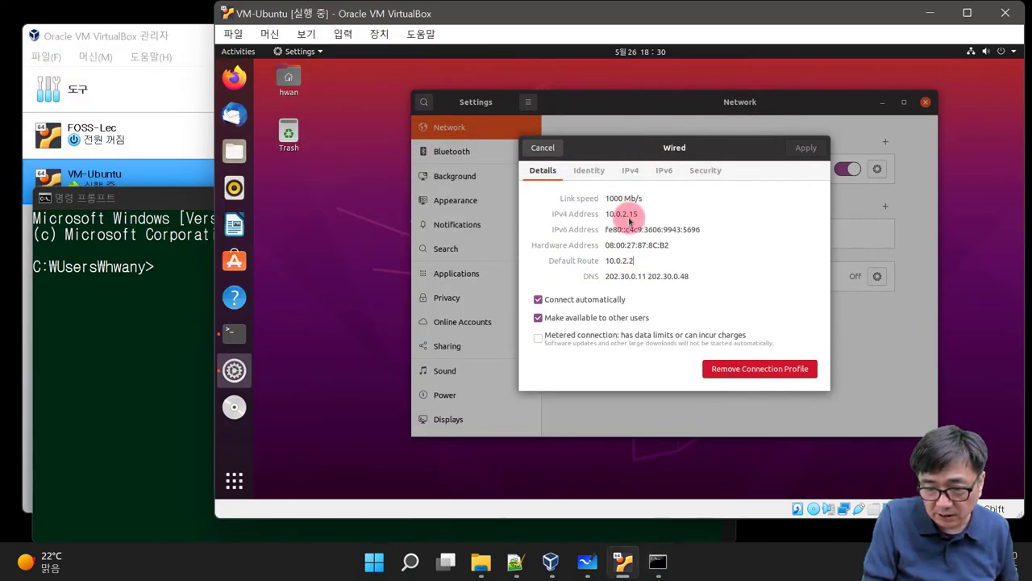
left_click(97, 411)
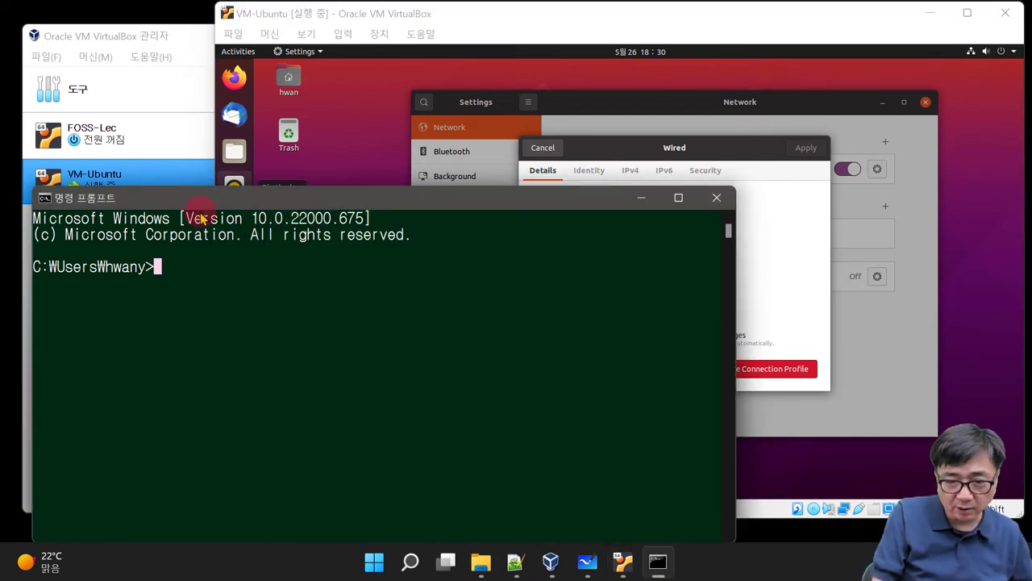
mouse_move(204, 204)
left_mouse_down()
mouse_move(200, 161)
mouse_move(199, 192)
mouse_move(186, 198)
left_mouse_up()
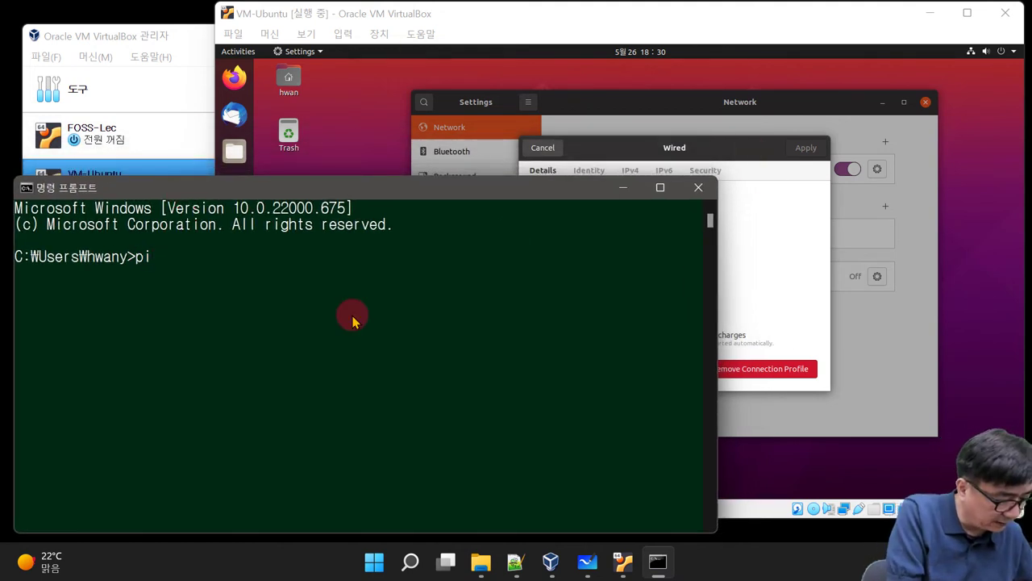
Step: Ping 10.0.2.15 from the host, getting timeouts with 100% loss, then enter aaaaa
type("0/-")
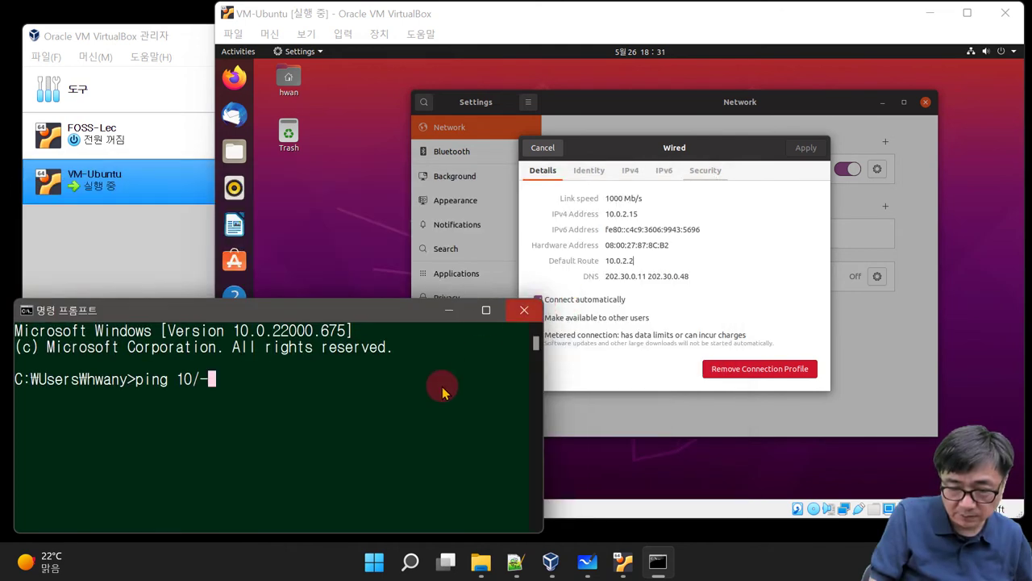
key("BackSpace")
key("BackSpace")
type(".0")
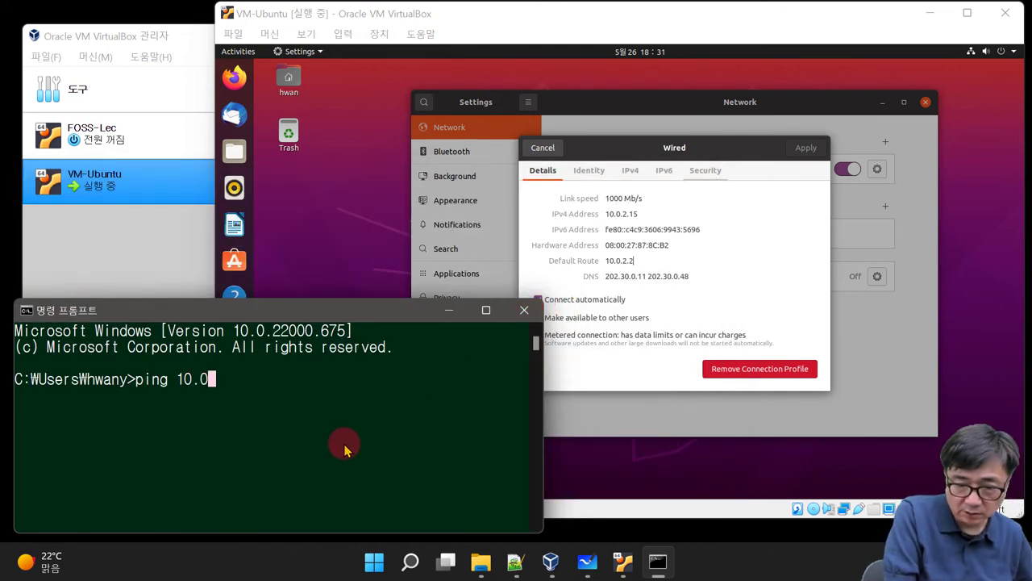
type(".2.15")
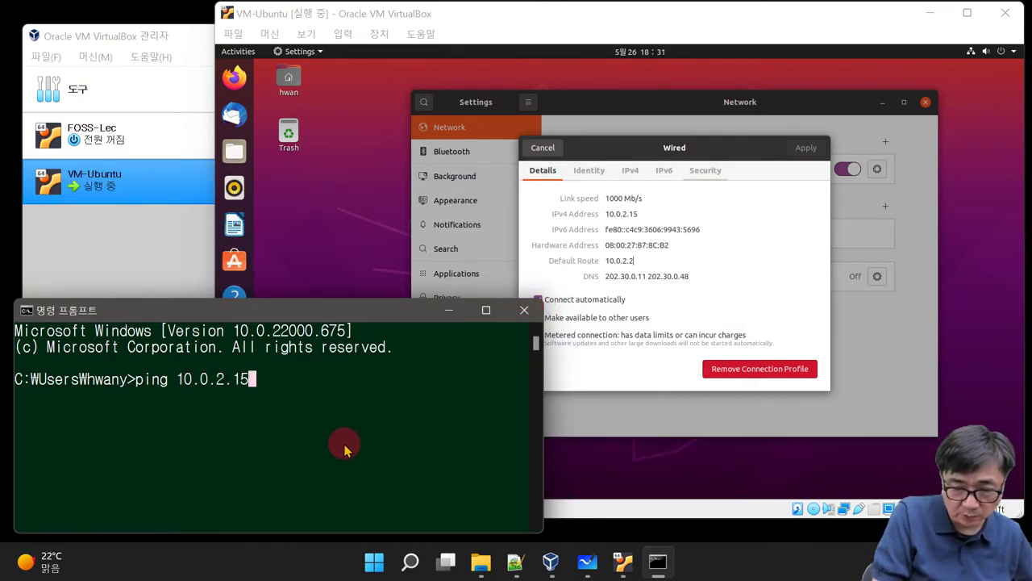
key("Return")
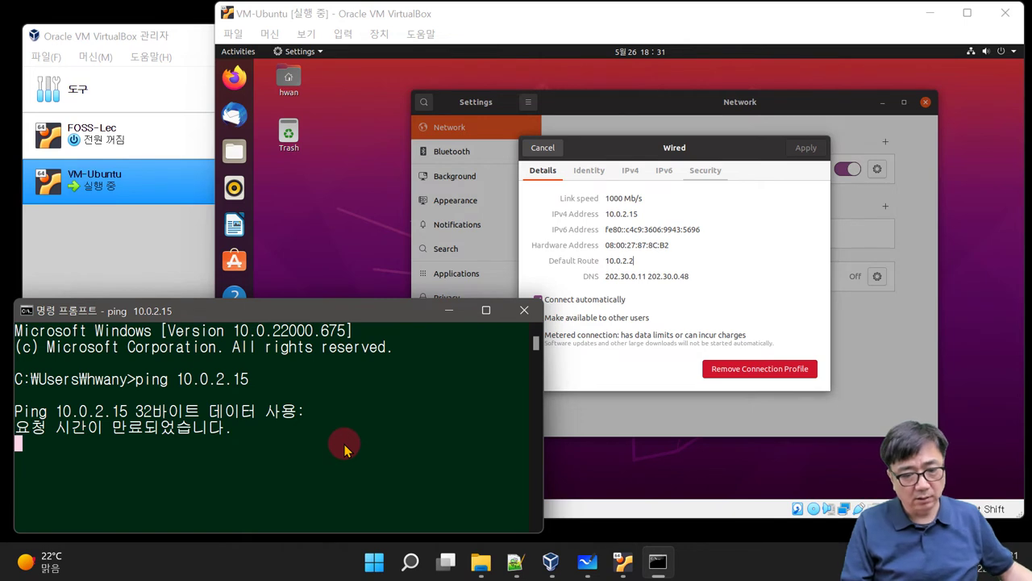
left_click(319, 449)
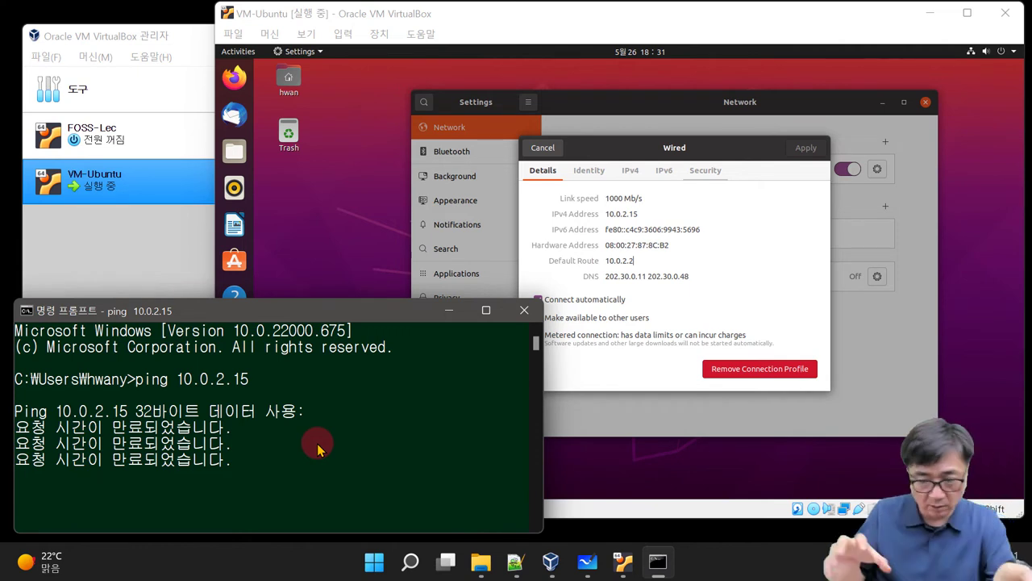
type("aaaaa")
key("Return")
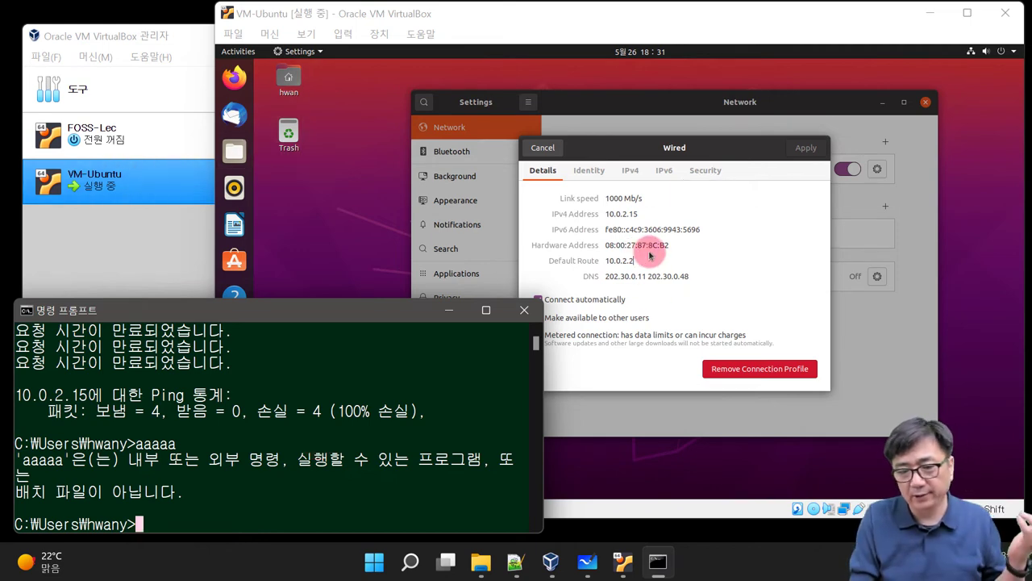
left_click(162, 257)
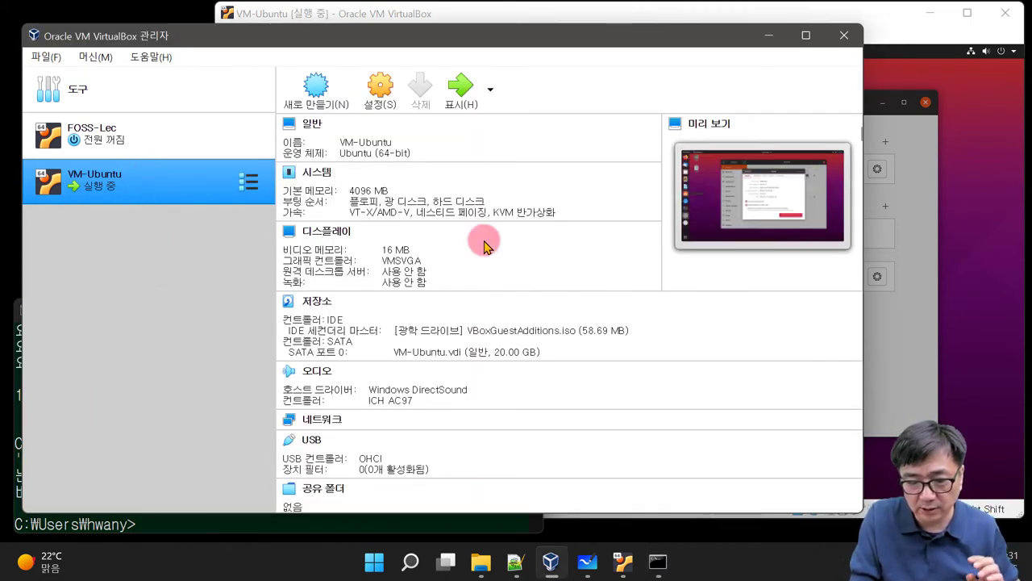
Step: Open VM-Ubuntu's Network settings, showing Adapter 1 attached to NAT
scroll(575, 298, "down", 1)
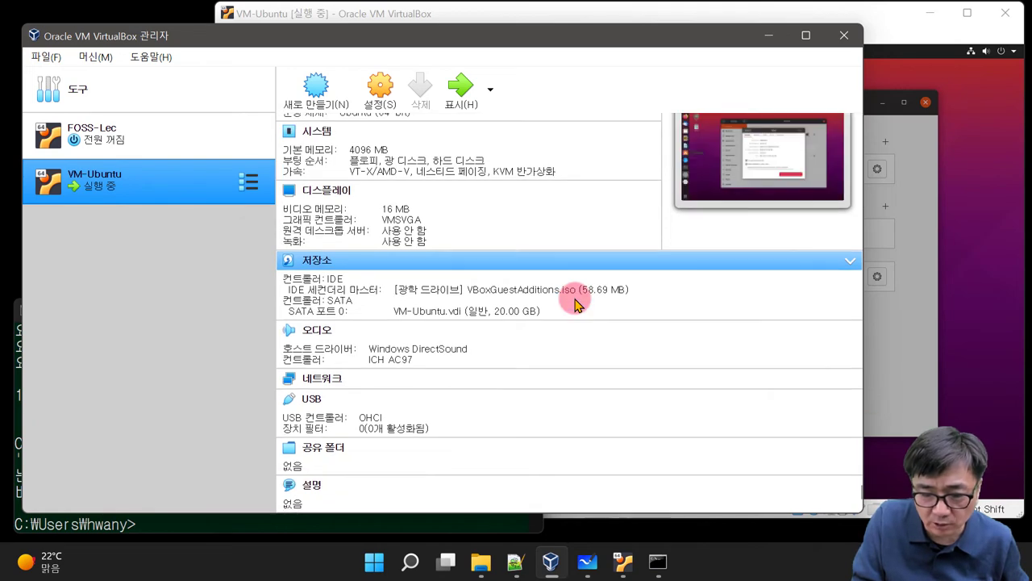
left_click(315, 383)
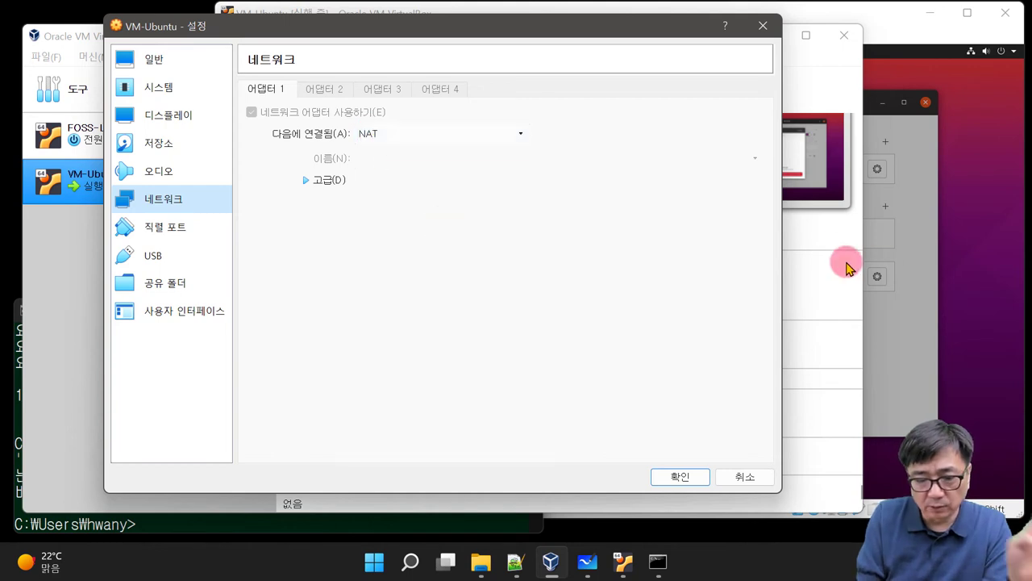
left_click(601, 513)
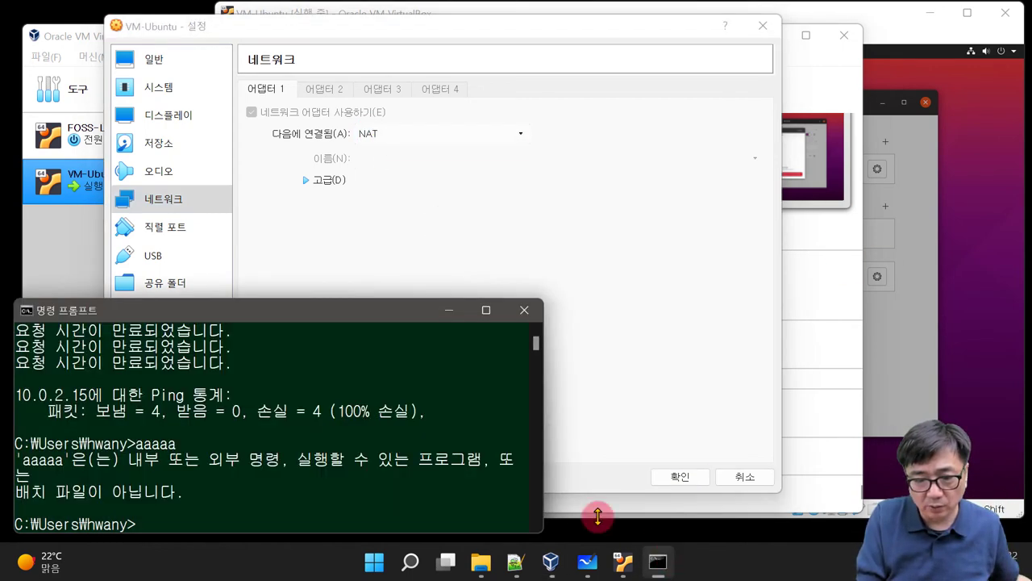
Step: Run ipconfig and find the Ethernet address 192.168.0.104 with gateway 192.168.0.1
type("ipconfig")
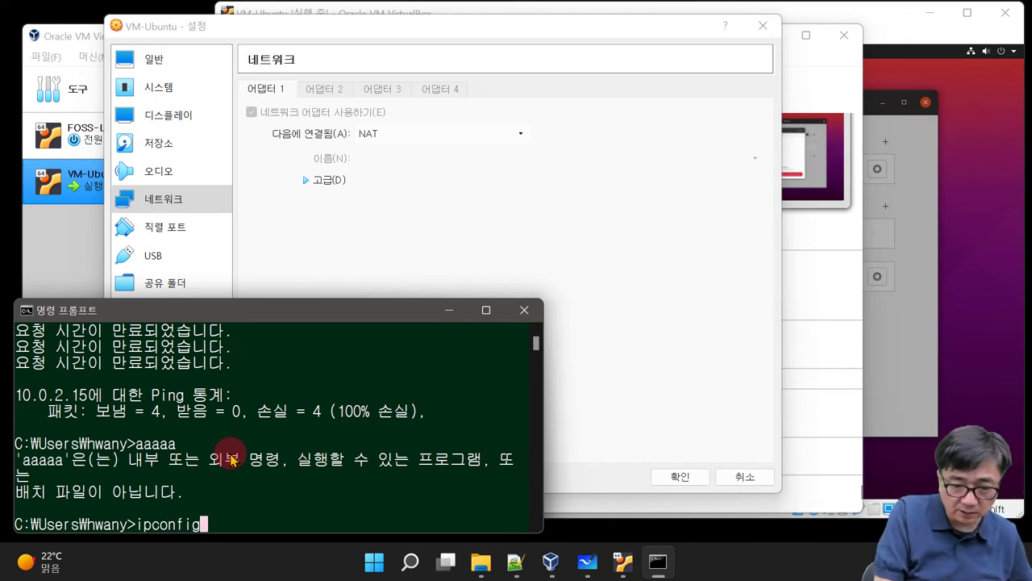
key("Return")
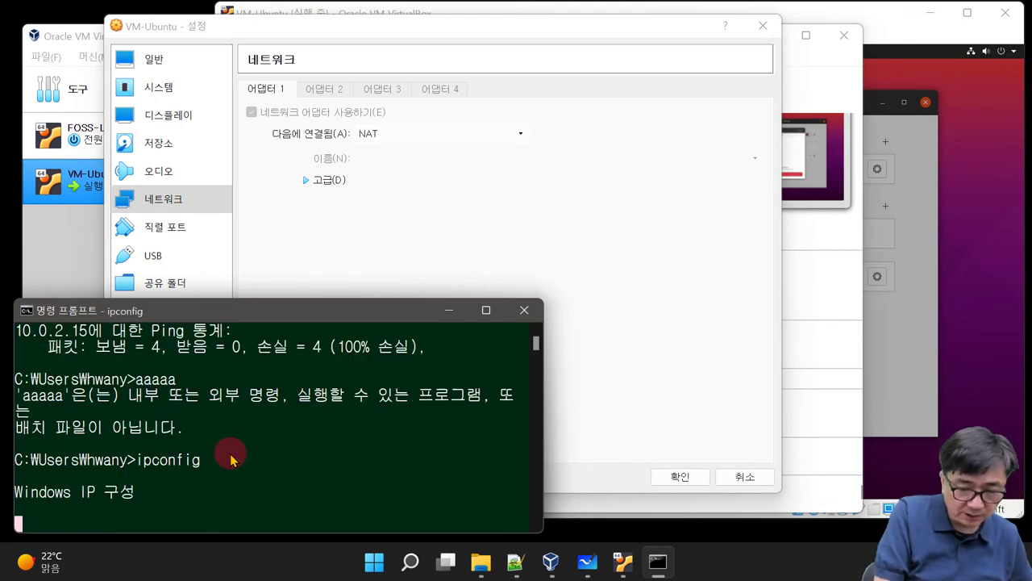
left_click_drag(195, 298, 129, 64)
scroll(101, 371, "up", 5)
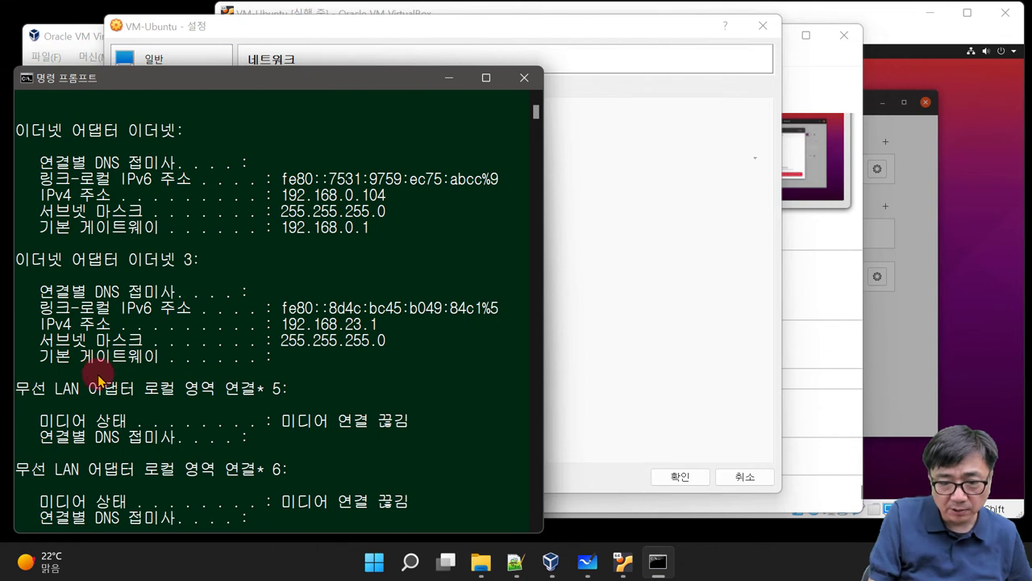
scroll(98, 379, "up", 2)
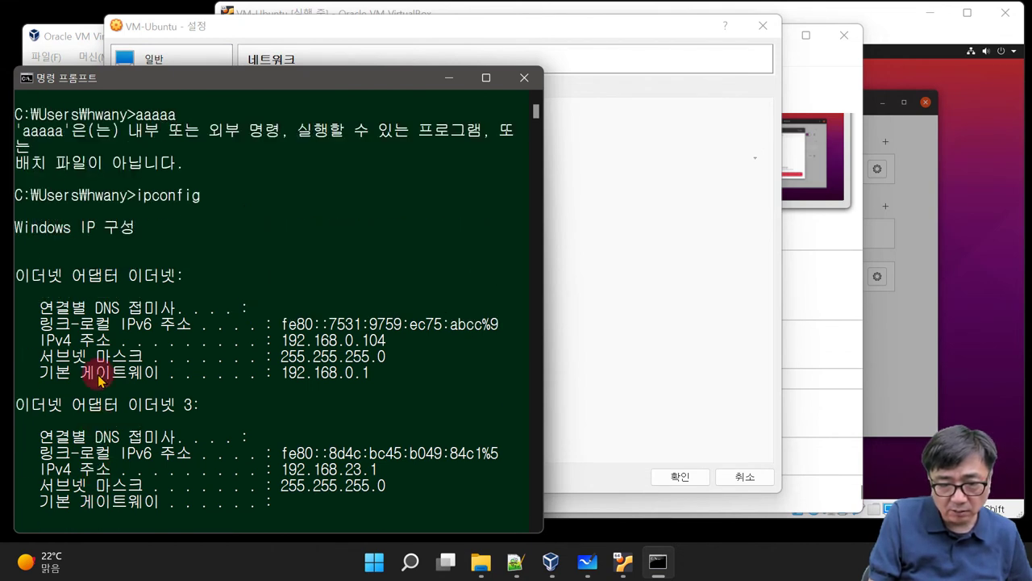
scroll(99, 379, "down", 1)
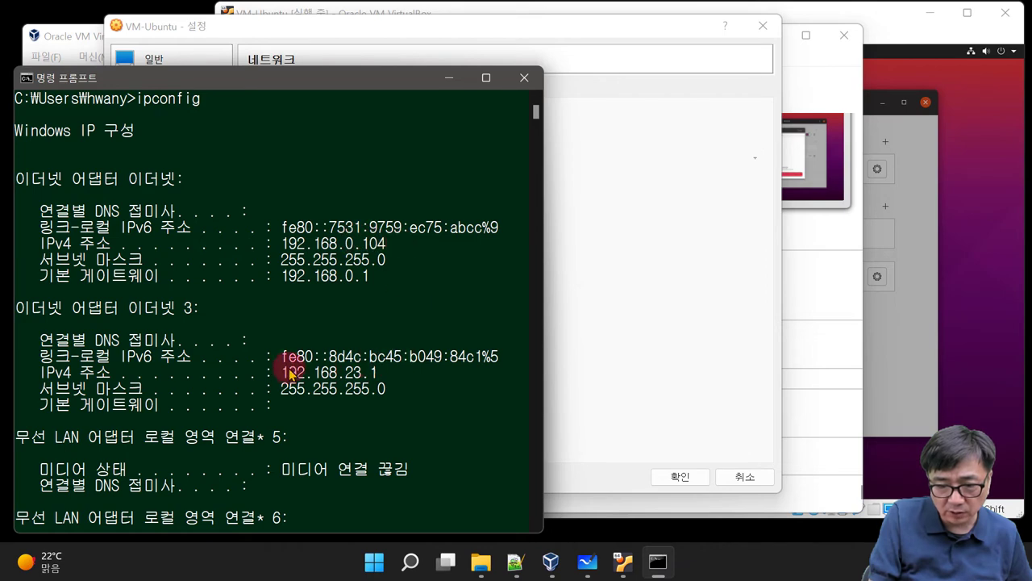
left_click(805, 270)
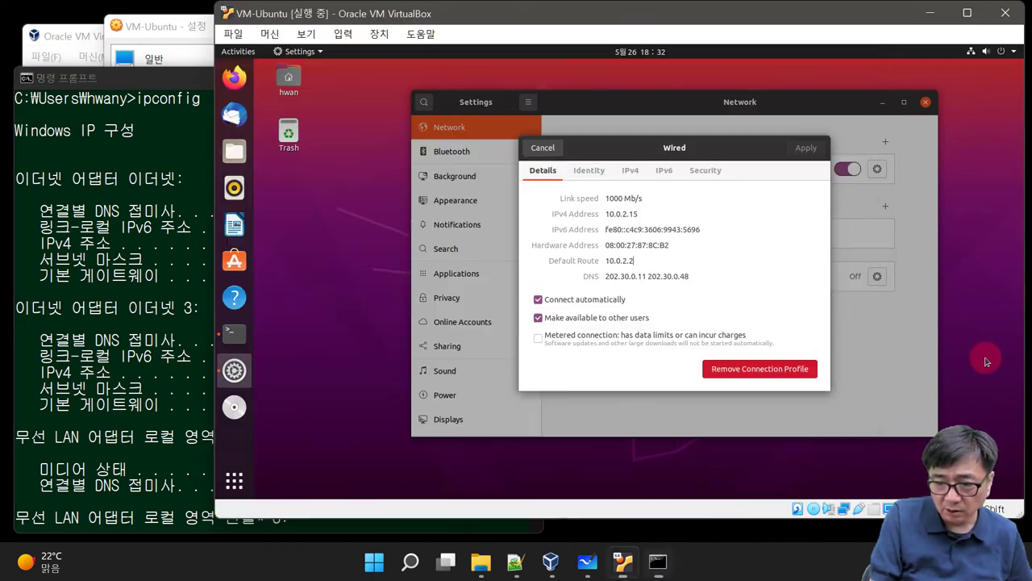
Step: Dismiss the Wired dialog, open a terminal and ping the host at 192.168.0.104
left_click(536, 149)
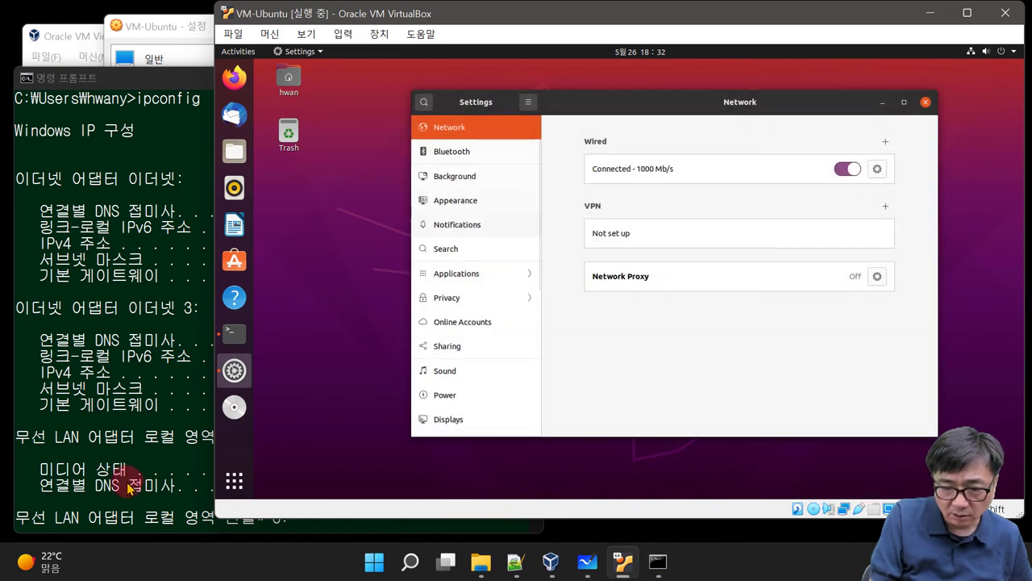
left_click(234, 330)
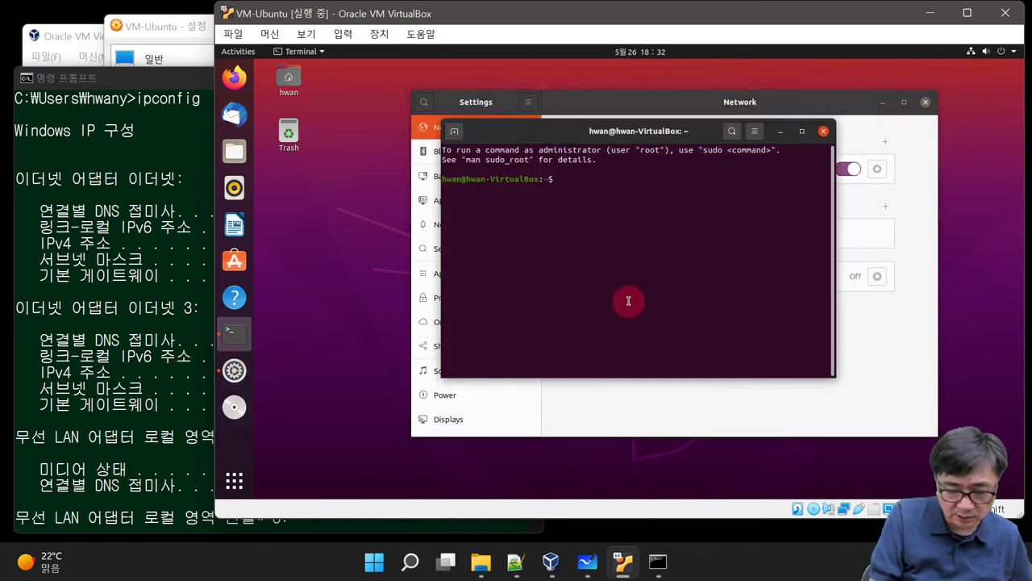
type("ping ")
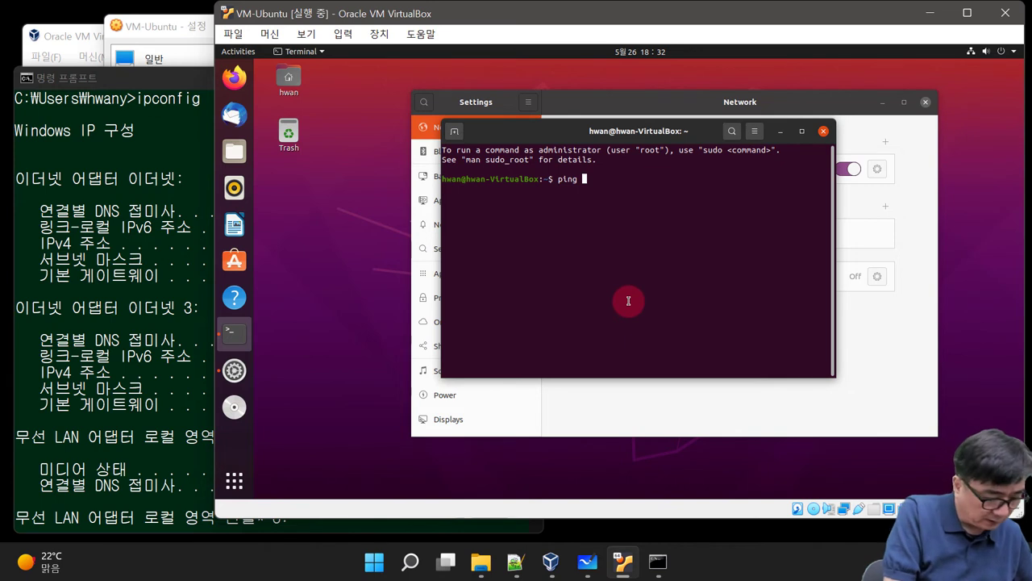
type("192.168")
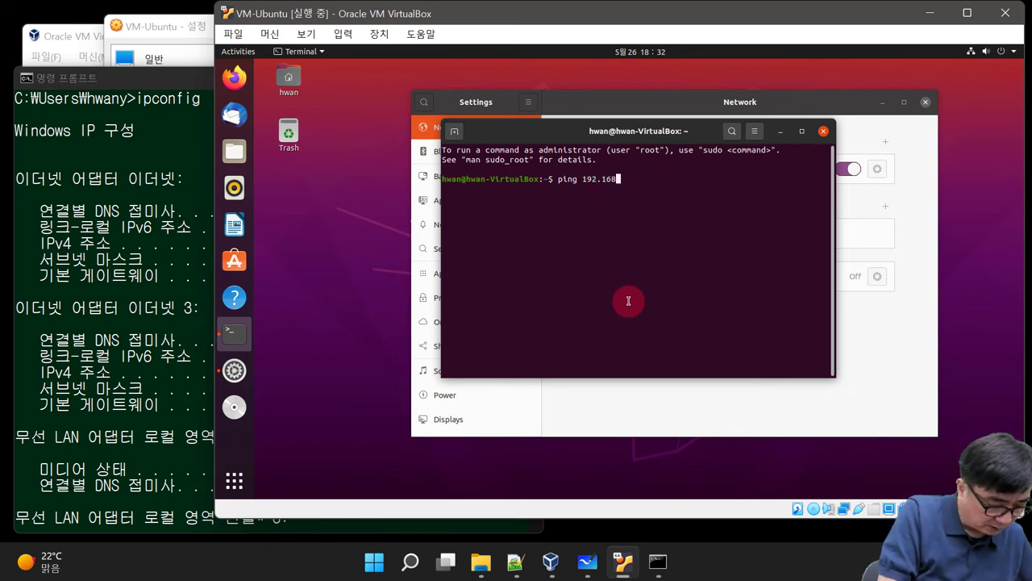
type(".0.")
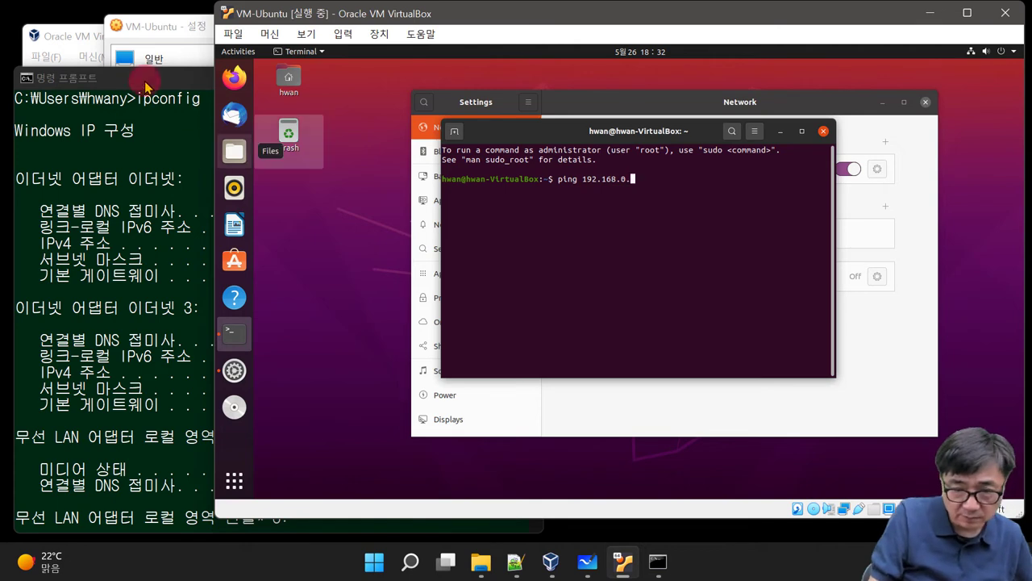
left_click(138, 81)
left_click(695, 226)
type("1")
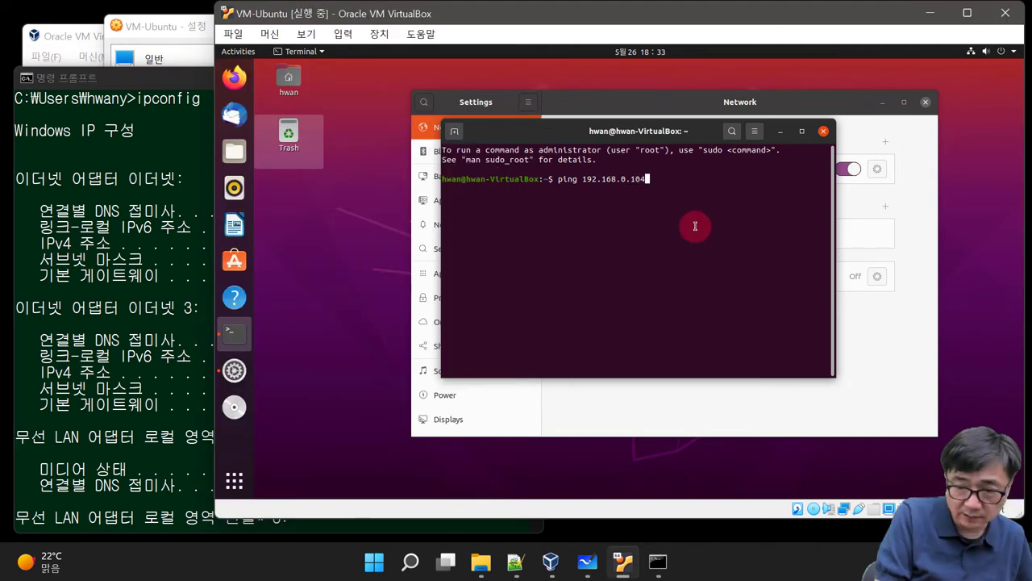
type("04")
key("Return")
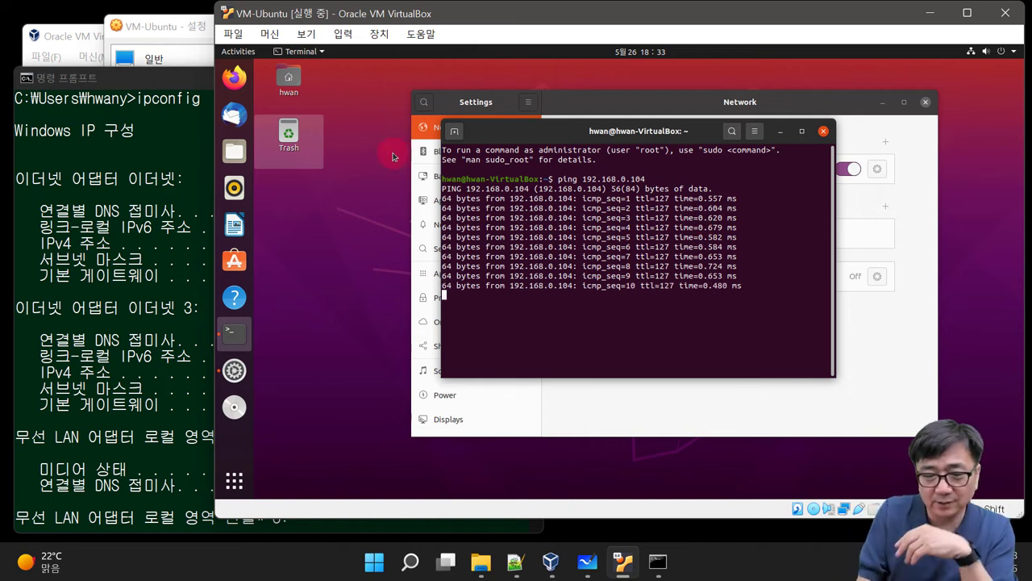
Step: Stop the ping with Ctrl+C, showing 21 sent, 21 received, 0% loss
left_click(121, 229)
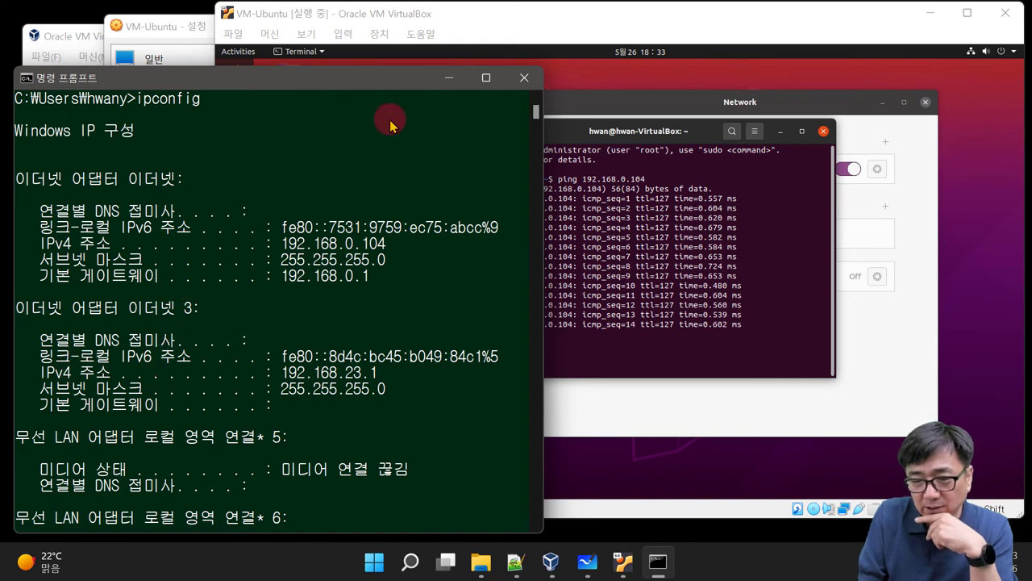
left_click(791, 311)
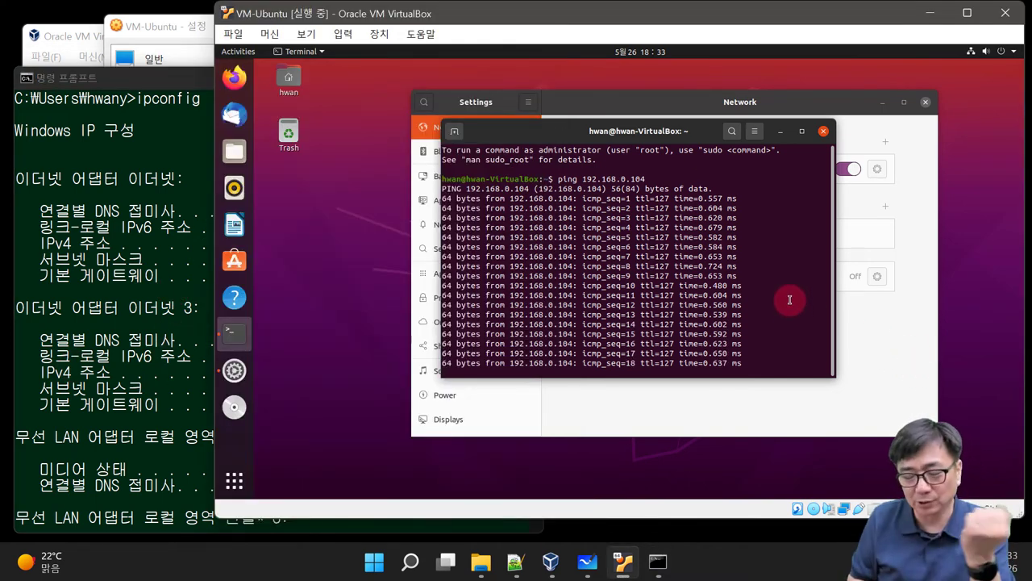
key("ctrl+c")
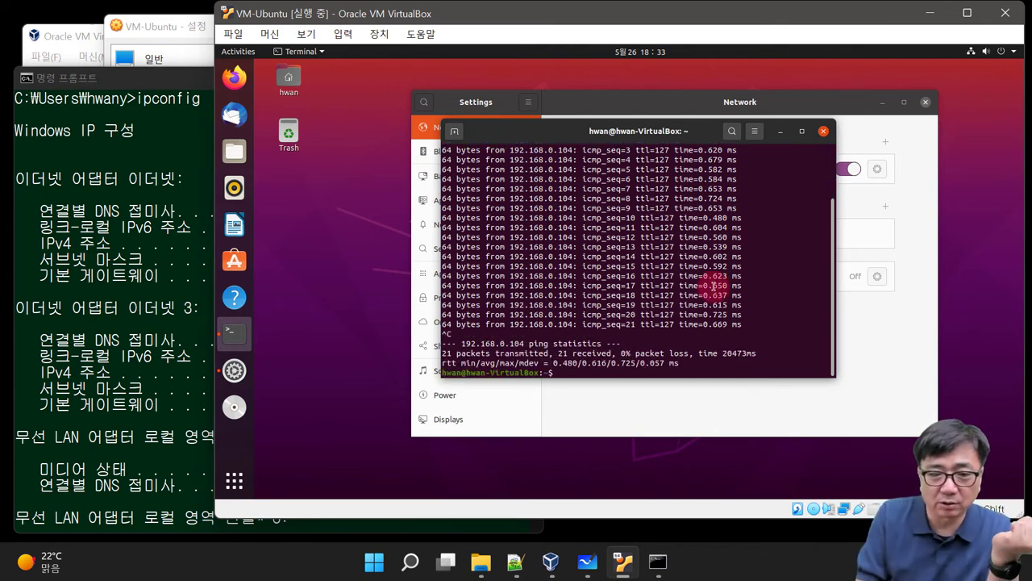
Step: Switch VM-Ubuntu's Adapter 1 from NAT to 어댑터에 브리지 on the Killer E2500 Gigabit Ethernet Controller
left_click(146, 29)
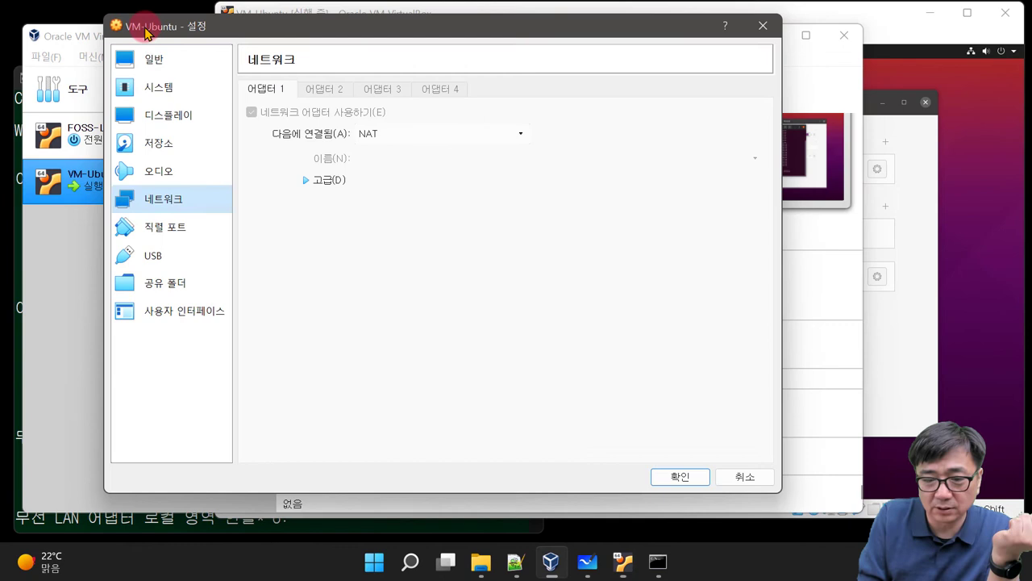
left_click(498, 135)
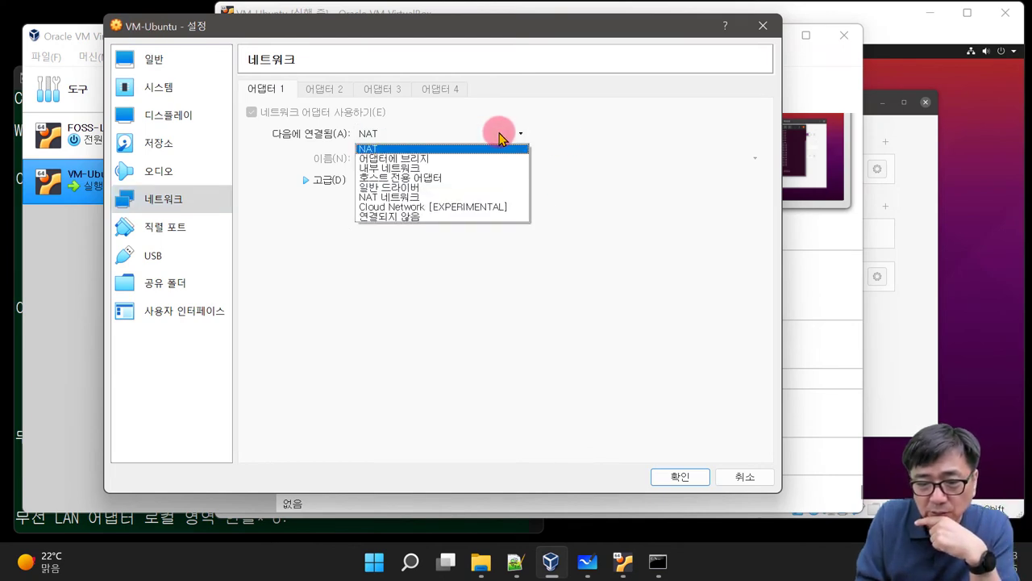
key("Escape")
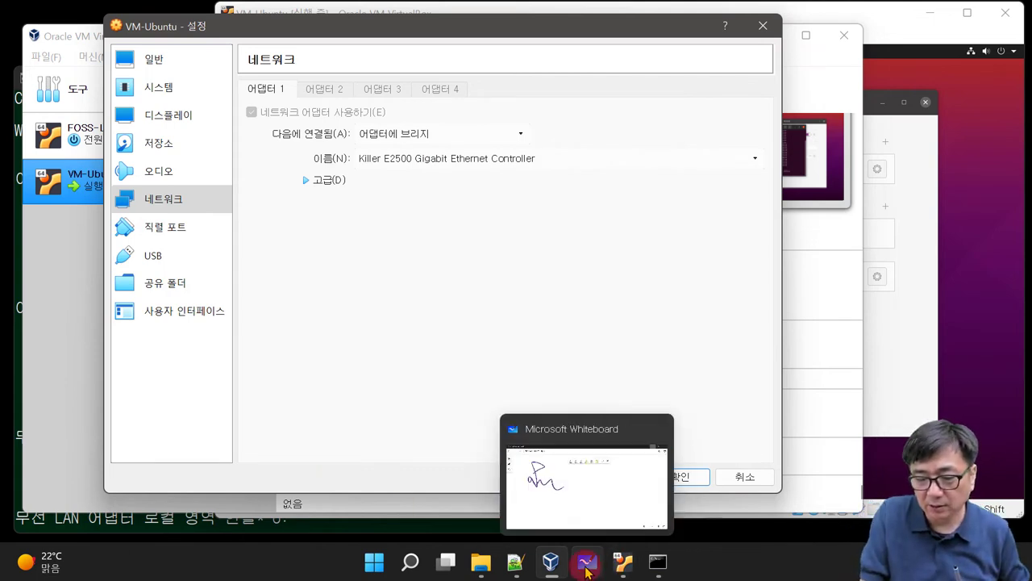
left_click(587, 568)
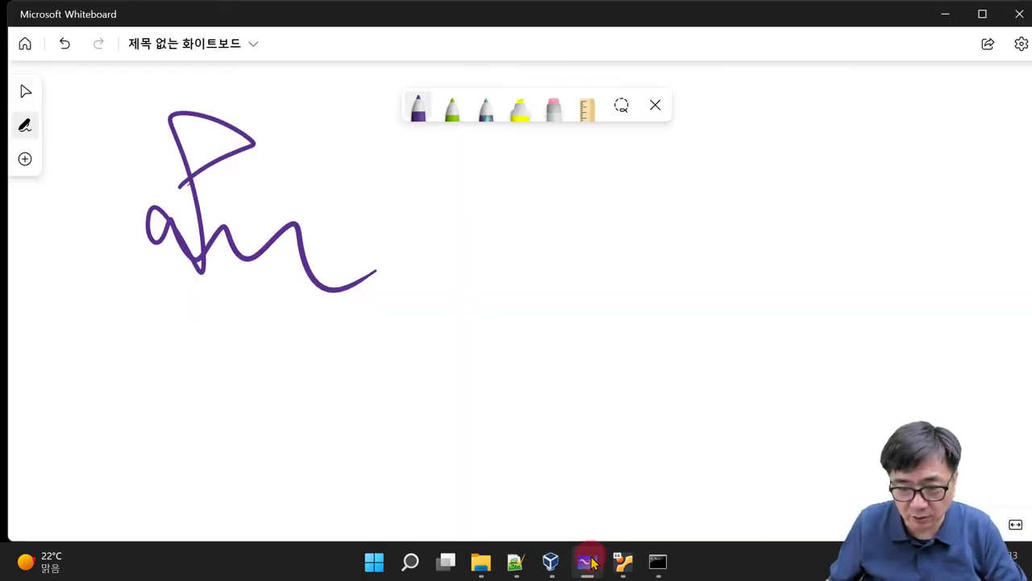
Step: Sketch the upper network loop and handwrite its label 192.168.0
mouse_move(705, 154)
left_mouse_down()
mouse_move(594, 159)
mouse_move(751, 215)
mouse_move(680, 172)
left_mouse_up()
left_click_drag(776, 184, 777, 206)
left_click_drag(805, 175, 795, 208)
mouse_move(823, 174)
left_mouse_down()
mouse_move(839, 172)
mouse_move(843, 199)
mouse_move(876, 200)
left_mouse_up()
left_click(860, 195)
left_click_drag(895, 160, 886, 193)
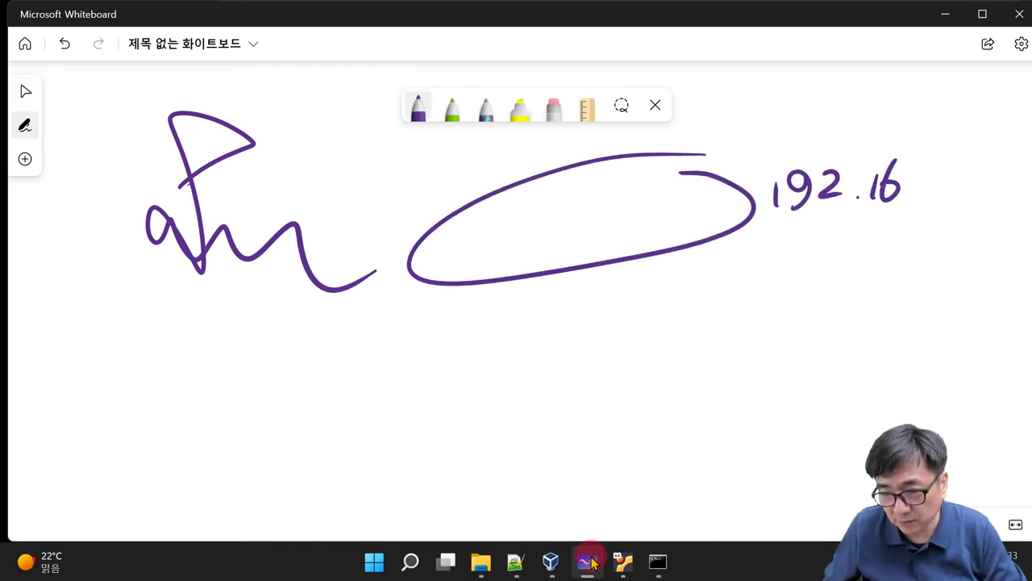
mouse_move(928, 155)
left_mouse_down()
mouse_move(919, 173)
mouse_move(966, 159)
left_mouse_up()
left_click(939, 194)
left_click_drag(995, 190, 1013, 190)
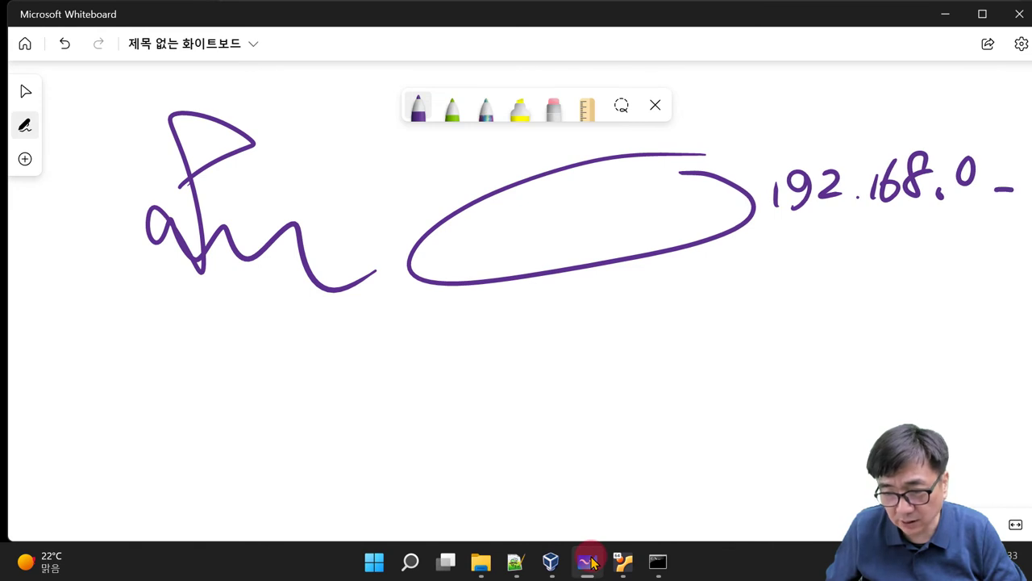
Step: Draw a 10.0.2 network below it, joined by a line labelled NAT
mouse_move(635, 256)
left_mouse_down()
mouse_move(628, 349)
mouse_move(586, 368)
mouse_move(787, 387)
mouse_move(650, 342)
left_mouse_up()
mouse_move(666, 306)
left_mouse_down()
mouse_move(662, 332)
mouse_move(683, 308)
mouse_move(723, 308)
mouse_move(767, 327)
left_mouse_up()
left_click(743, 327)
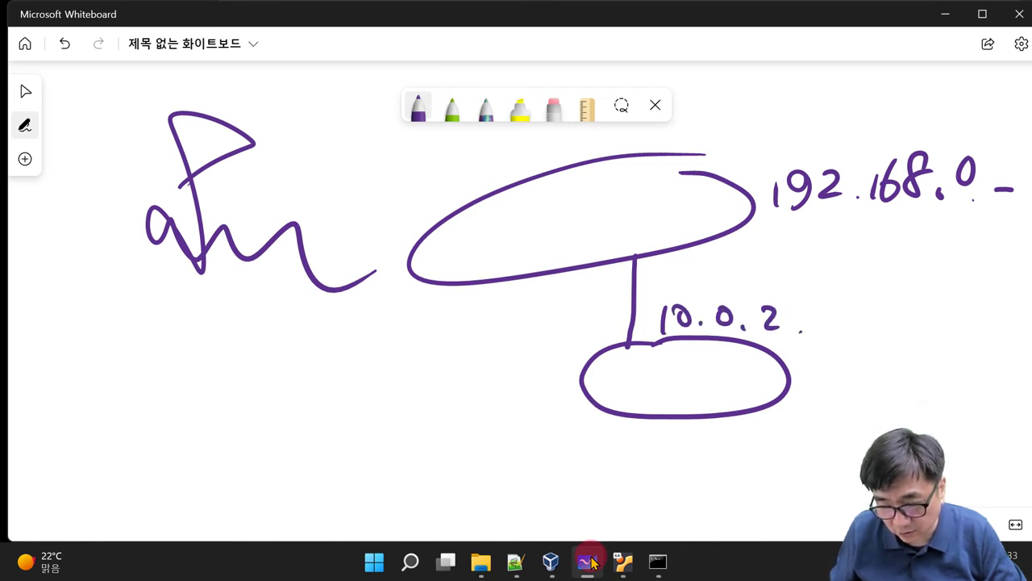
left_click_drag(840, 321, 901, 328)
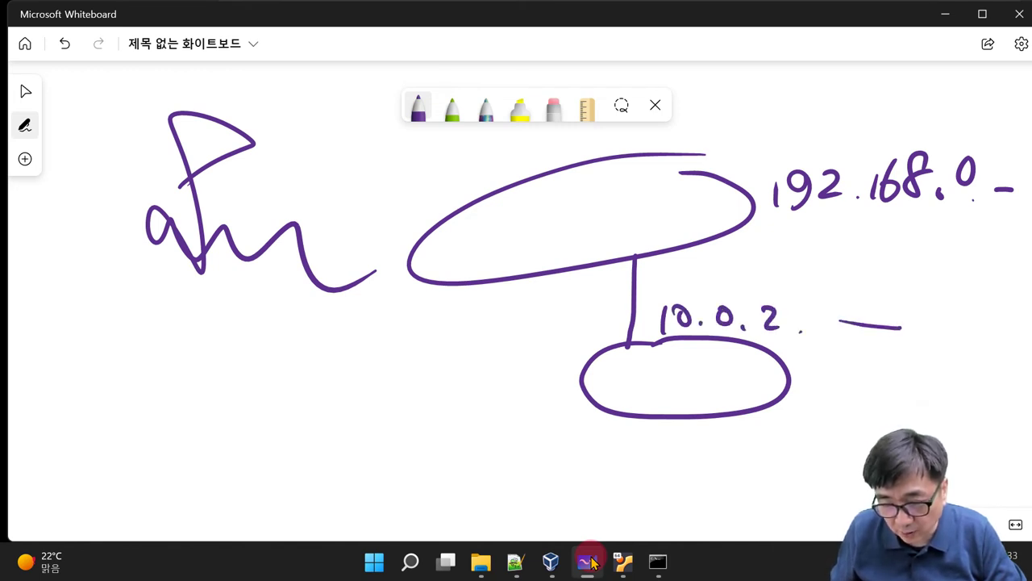
mouse_move(542, 358)
left_mouse_down()
mouse_move(567, 352)
mouse_move(566, 314)
left_mouse_up()
mouse_move(574, 348)
left_mouse_down()
mouse_move(593, 346)
mouse_move(590, 332)
mouse_move(619, 313)
left_mouse_up()
left_click_drag(606, 316, 606, 342)
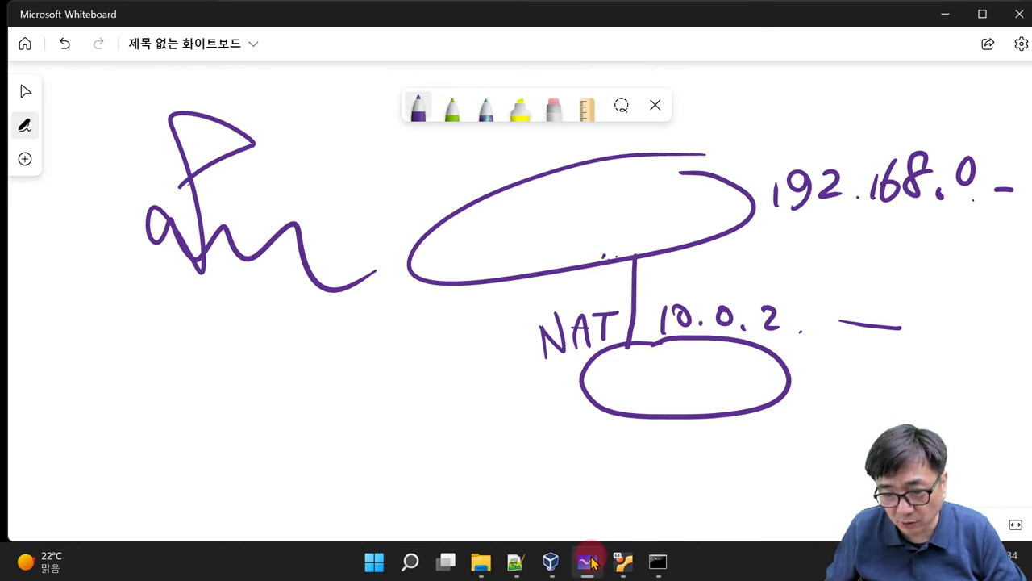
Step: Draw the arrow and device-to-network traffic path, then minimize Whiteboard
mouse_move(516, 280)
left_mouse_down()
mouse_move(487, 295)
mouse_move(492, 253)
mouse_move(507, 293)
left_mouse_up()
mouse_move(434, 333)
left_mouse_down()
mouse_move(553, 421)
mouse_move(511, 436)
left_mouse_up()
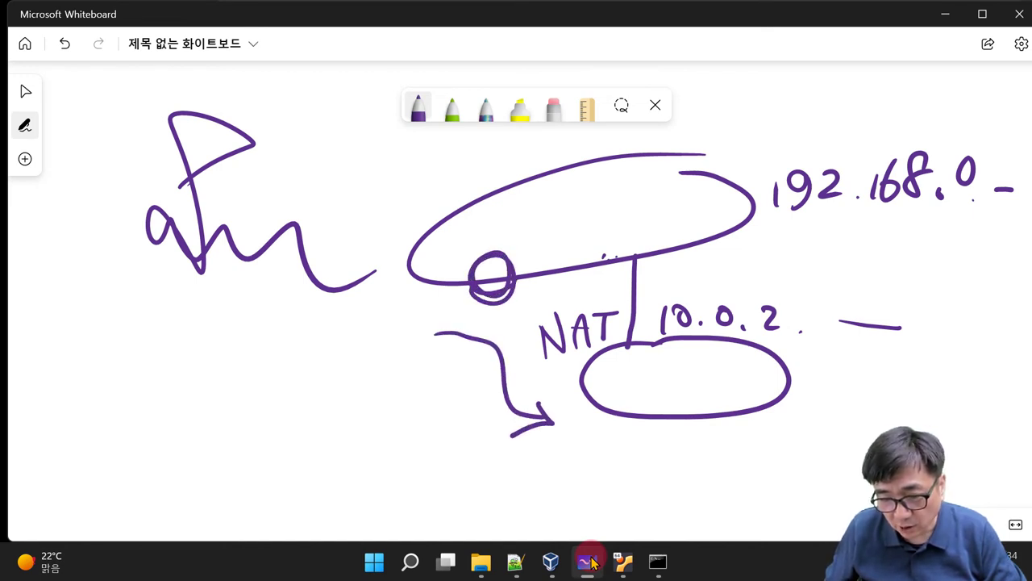
mouse_move(646, 421)
left_mouse_down()
mouse_move(644, 463)
mouse_move(663, 452)
mouse_move(637, 484)
left_mouse_up()
mouse_move(649, 421)
left_mouse_down()
mouse_move(627, 360)
mouse_move(645, 263)
mouse_move(564, 255)
mouse_move(513, 267)
mouse_move(526, 274)
left_mouse_up()
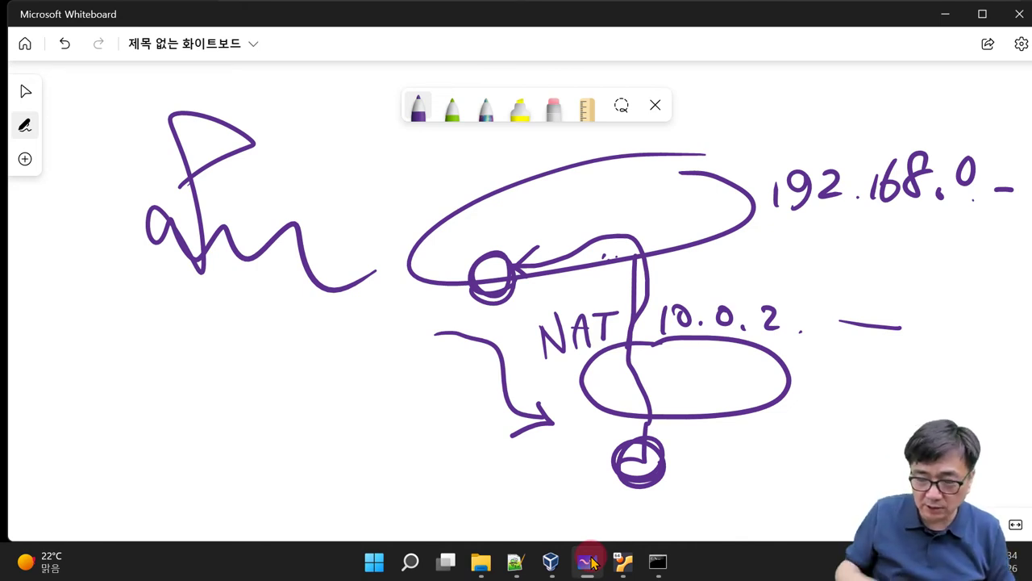
left_click(589, 560)
left_click(937, 22)
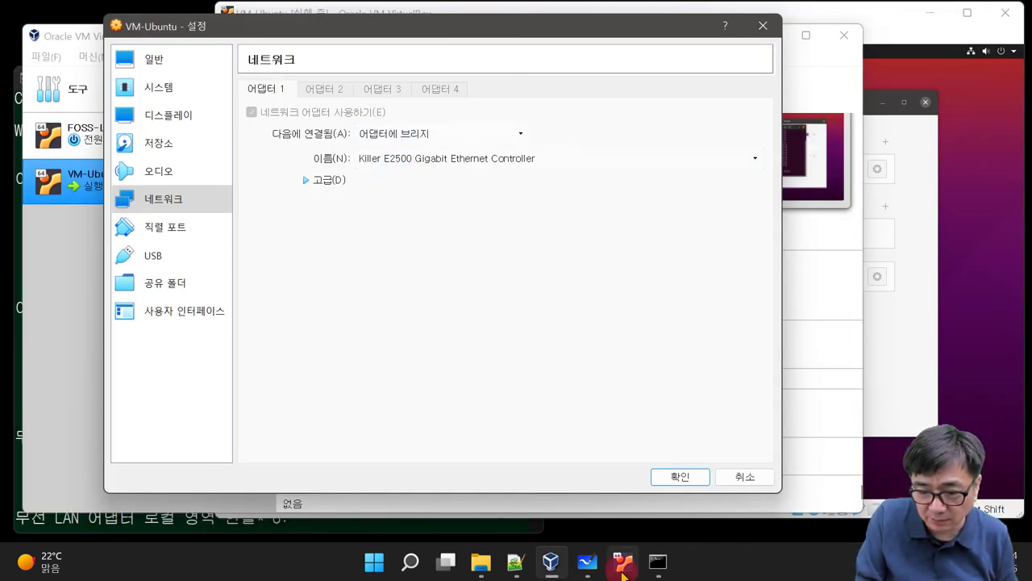
Step: Erase the NAT sketch and draw a new home network ellipse labelled 192.168.0
left_click(587, 560)
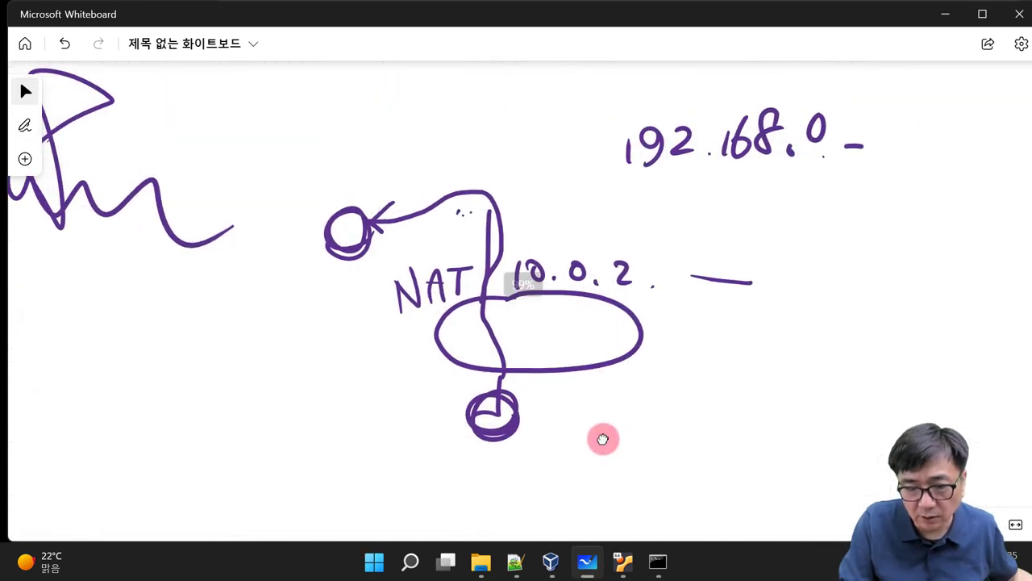
key("ctrl+a")
key("Delete")
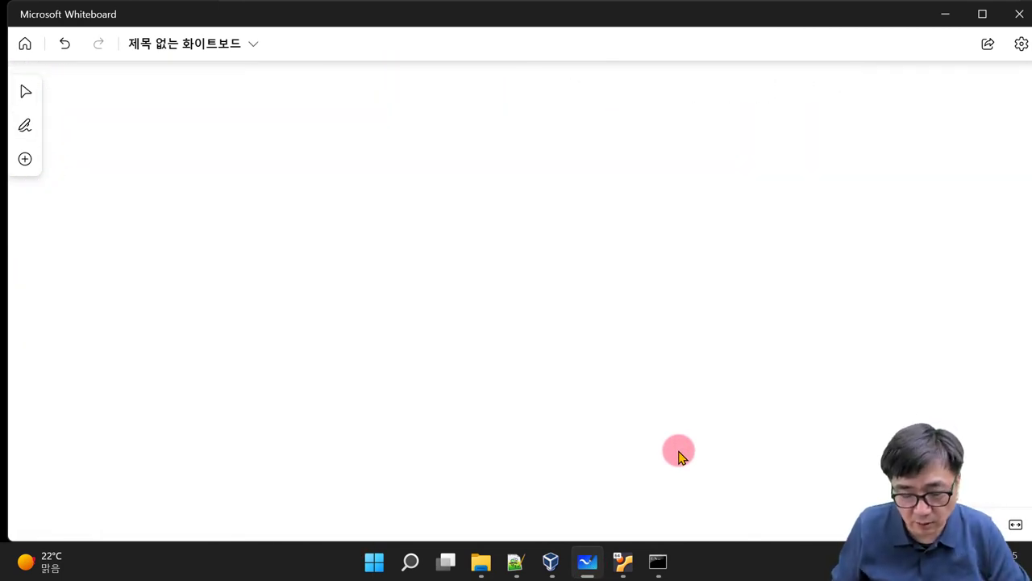
mouse_move(589, 166)
left_mouse_down()
mouse_move(468, 152)
mouse_move(687, 207)
mouse_move(587, 165)
left_mouse_up()
mouse_move(721, 184)
left_mouse_down()
mouse_move(720, 206)
mouse_move(787, 207)
left_mouse_up()
mouse_move(802, 176)
left_mouse_down()
mouse_move(802, 205)
mouse_move(818, 192)
left_mouse_up()
mouse_move(856, 164)
left_mouse_down()
mouse_move(884, 195)
mouse_move(965, 193)
left_mouse_up()
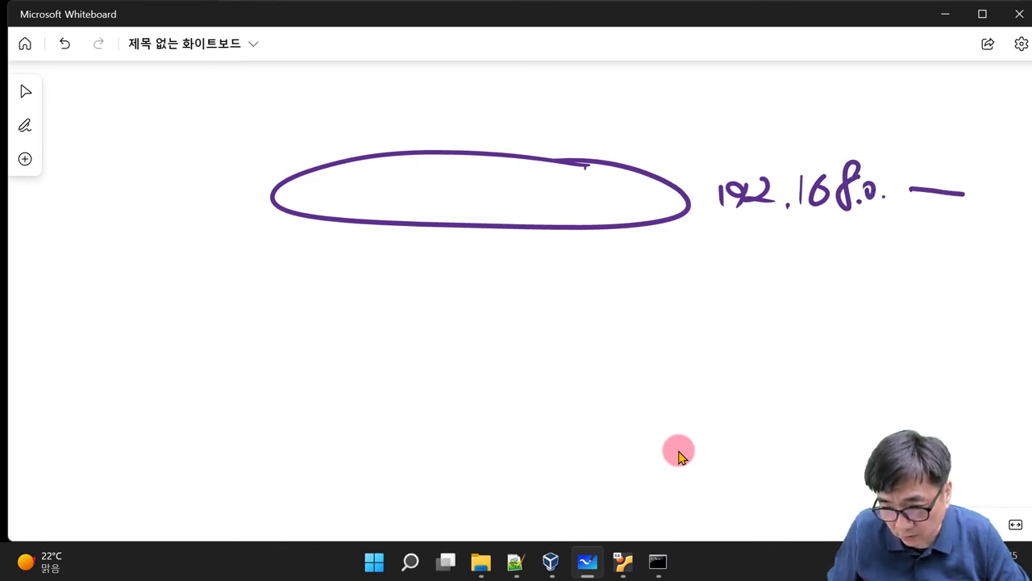
Step: Add a VM box hanging off the network, undo the stray ellipse, and minimize Whiteboard
mouse_move(358, 223)
left_mouse_down()
mouse_move(356, 257)
mouse_move(414, 264)
left_mouse_up()
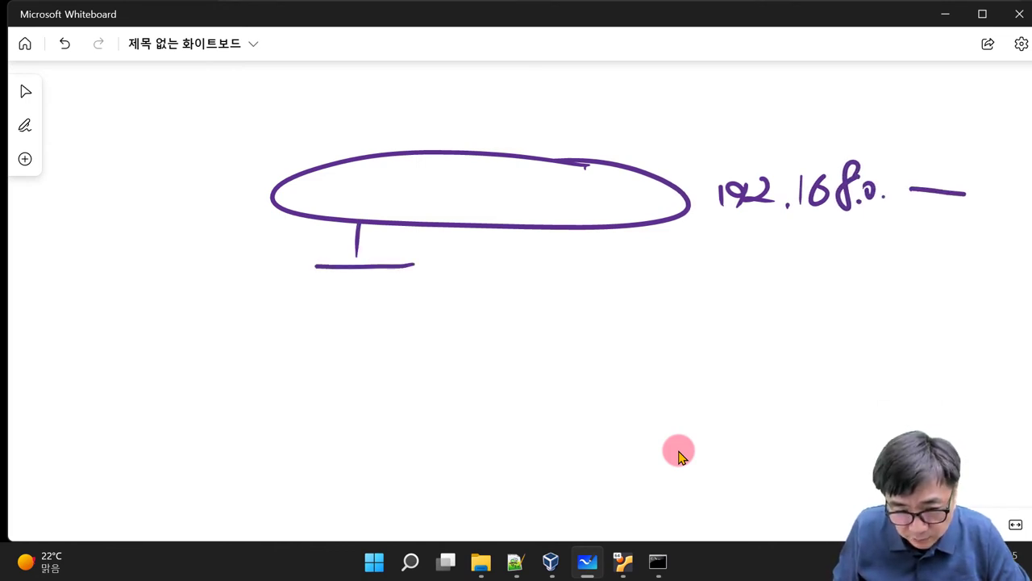
mouse_move(312, 267)
left_mouse_down()
mouse_move(298, 353)
mouse_move(418, 360)
left_mouse_up()
mouse_move(414, 273)
left_mouse_down()
mouse_move(418, 359)
mouse_move(417, 276)
left_mouse_up()
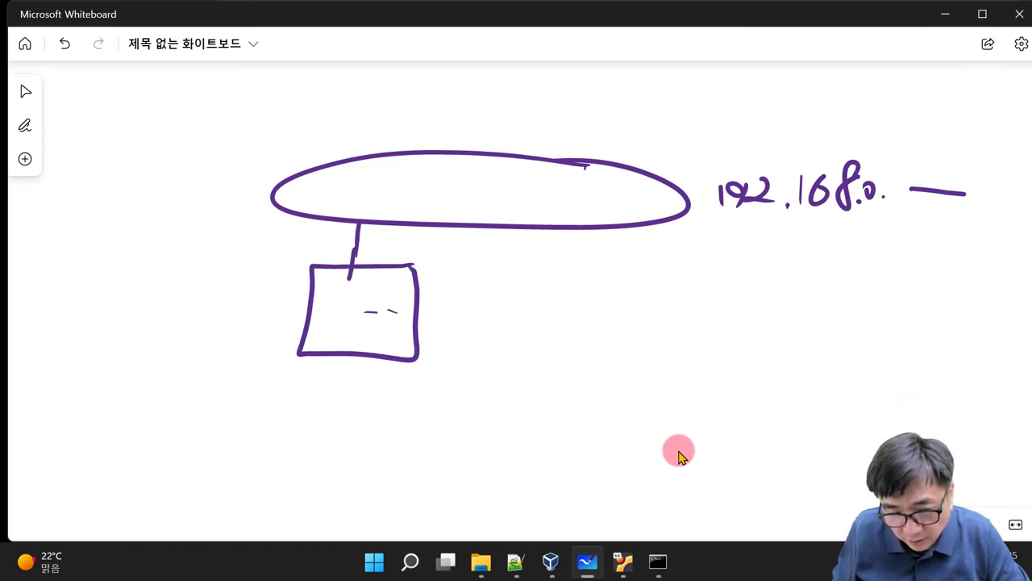
left_click_drag(387, 345, 403, 347)
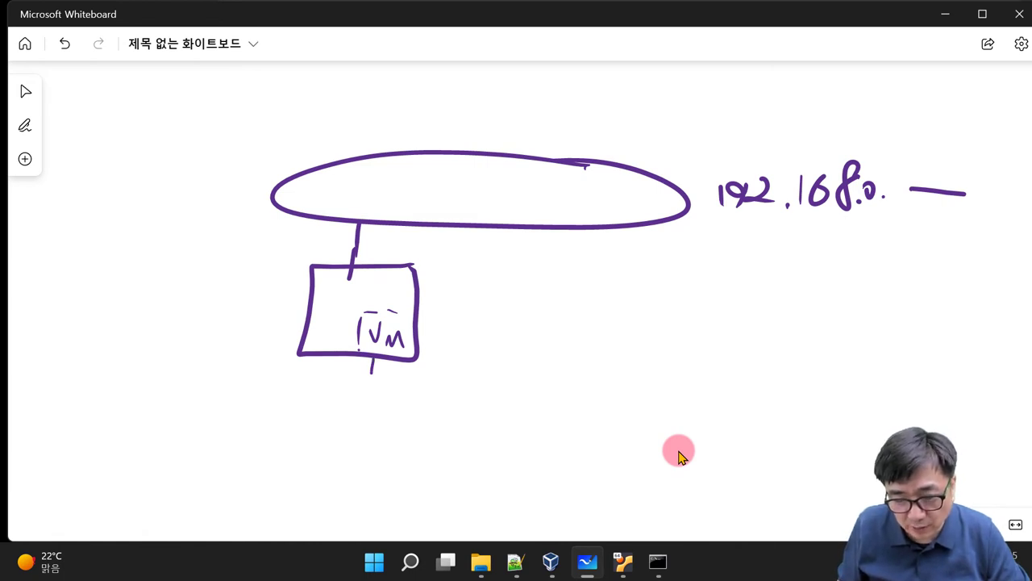
mouse_move(415, 400)
left_mouse_down()
mouse_move(428, 428)
mouse_move(387, 390)
left_mouse_up()
left_click_drag(263, 372, 264, 389)
left_click_drag(277, 374, 278, 375)
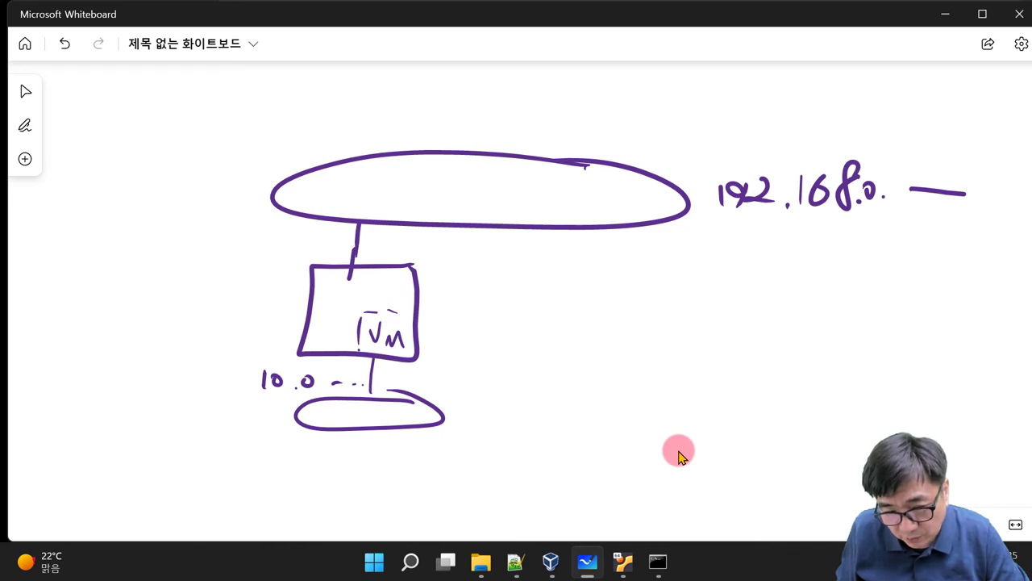
key("ctrl+z")
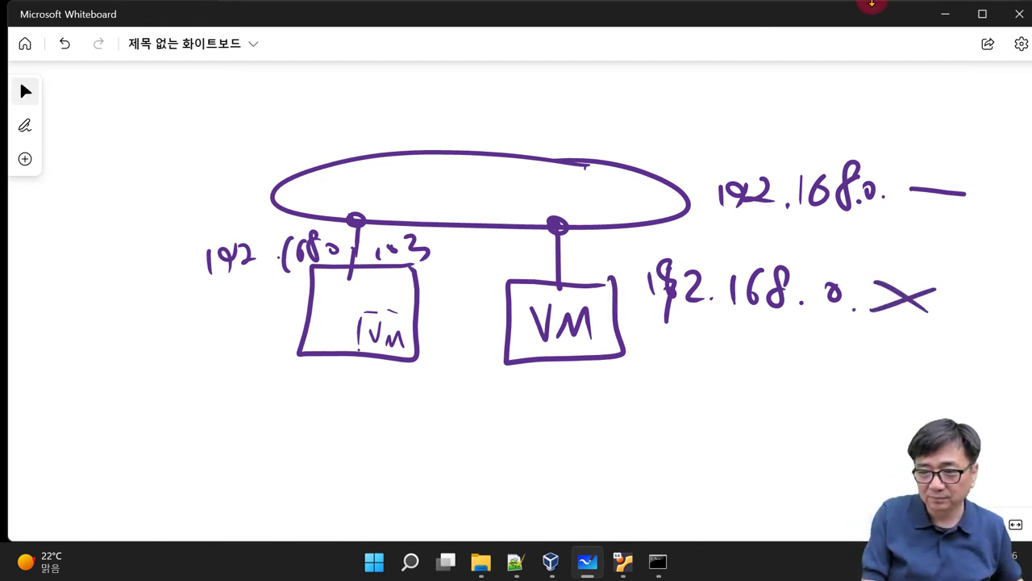
left_click(944, 16)
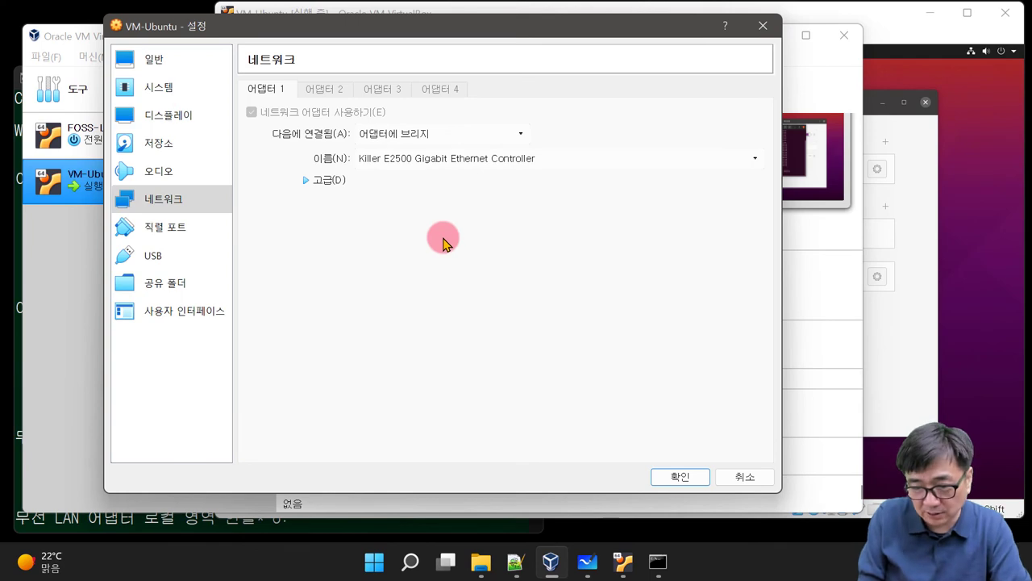
Step: Save the bridged network settings with 확인 and restart the Ubuntu guest via Power Off
left_click(680, 475)
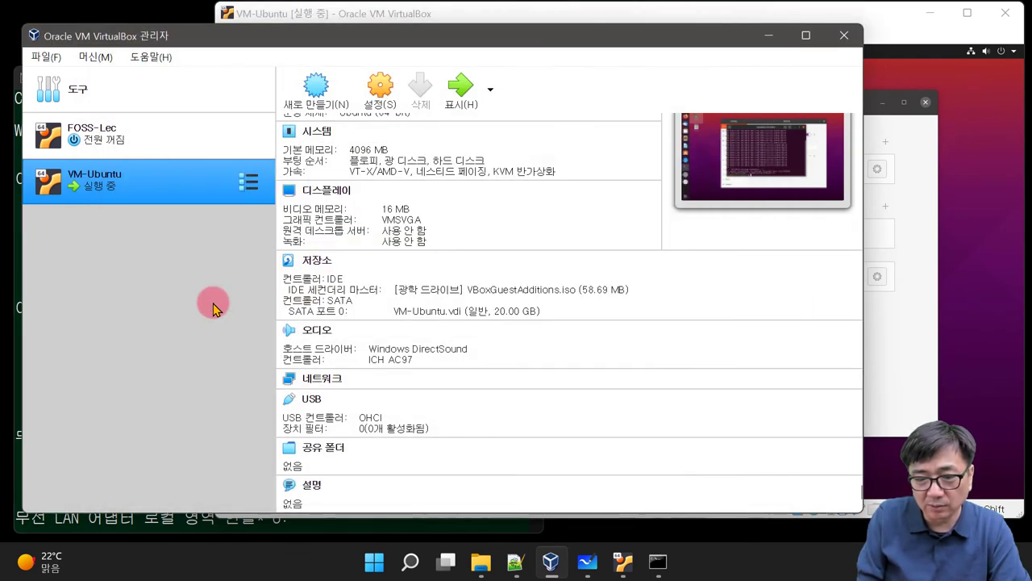
left_click(993, 321)
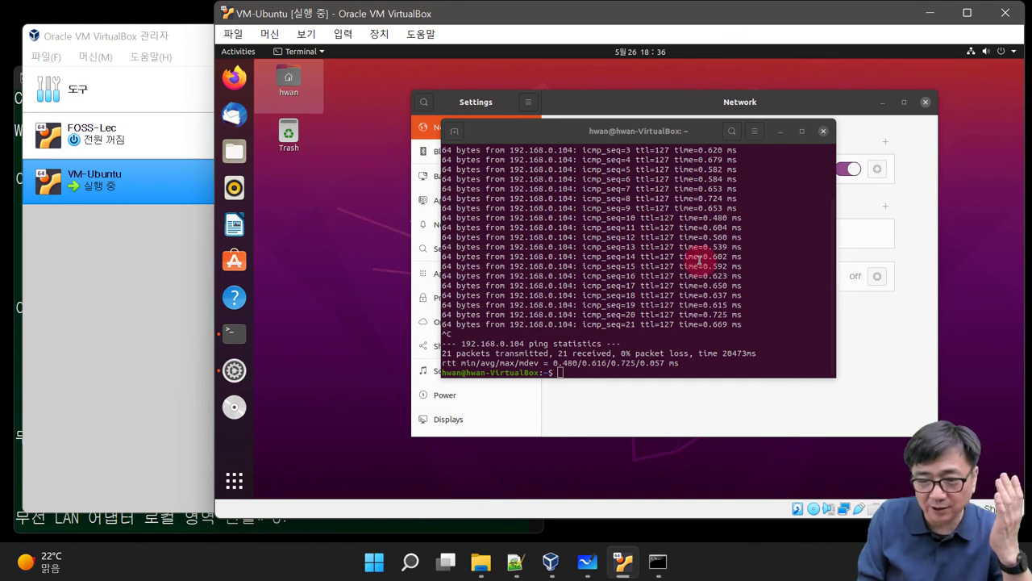
left_click(1012, 54)
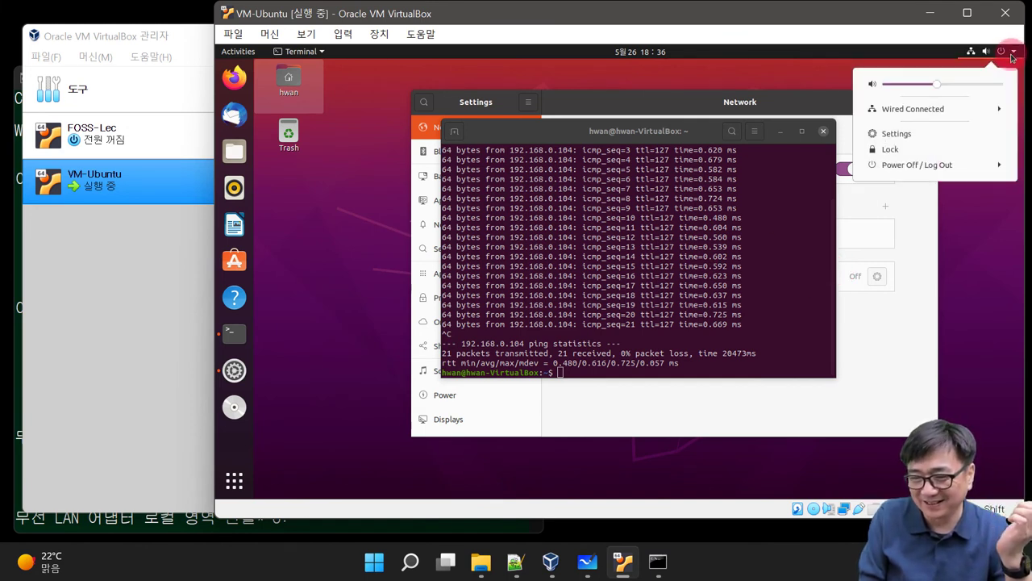
left_click(991, 168)
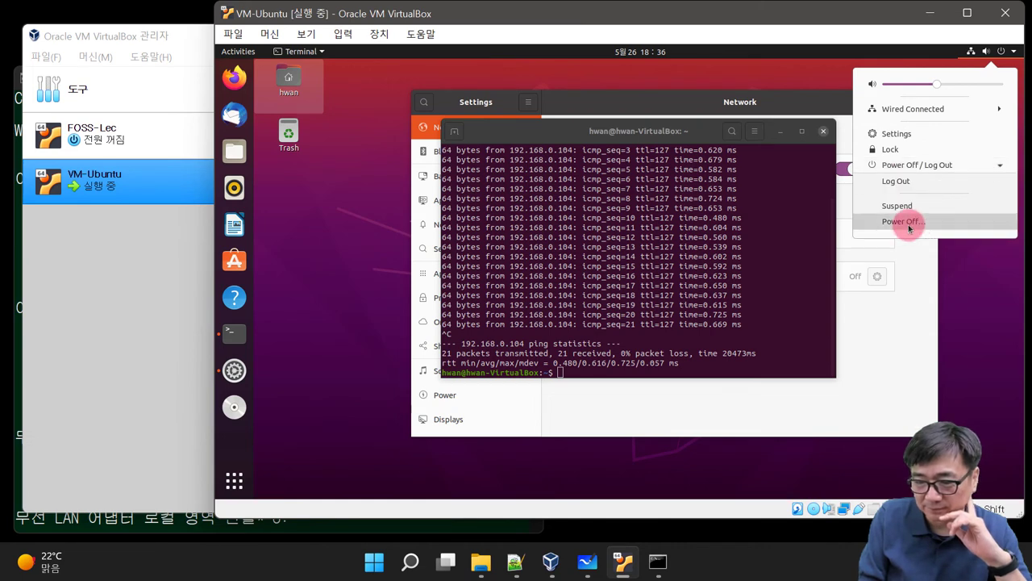
left_click(906, 223)
left_click(618, 304)
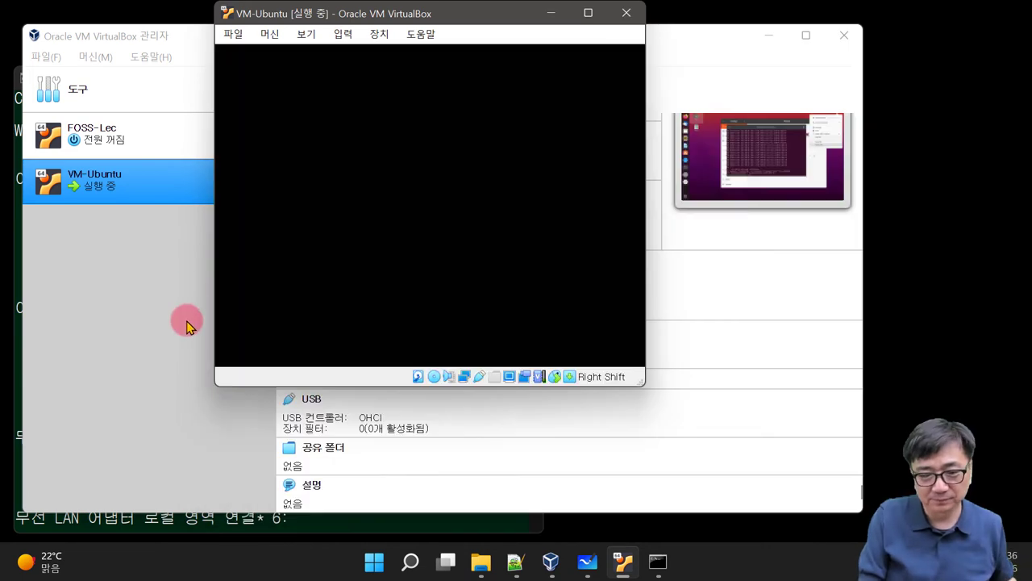
Step: Reopen VM-Ubuntu's 네트워크 settings, compare with host ipconfig, and confirm with 확인
left_click(150, 363)
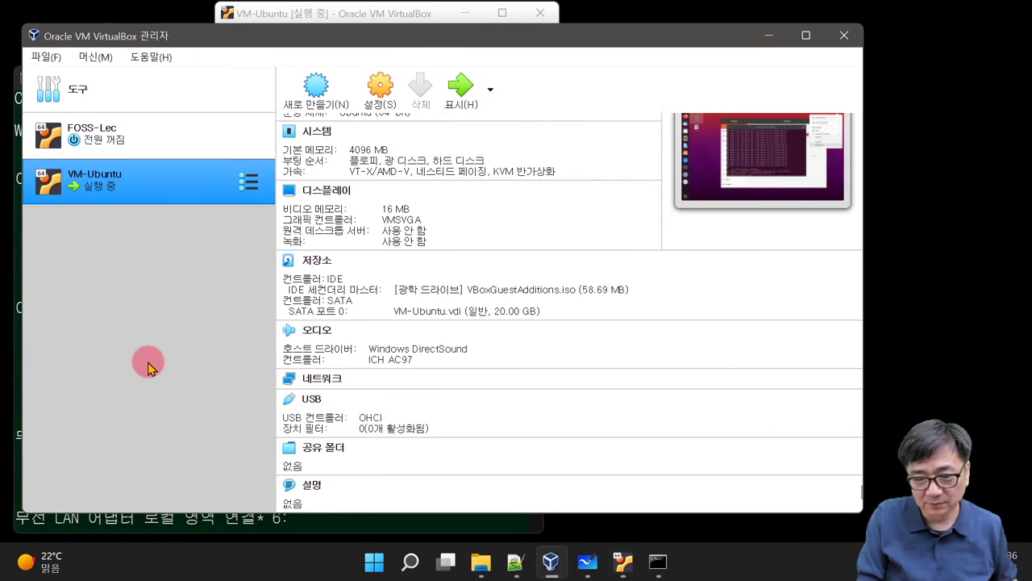
left_click(375, 381)
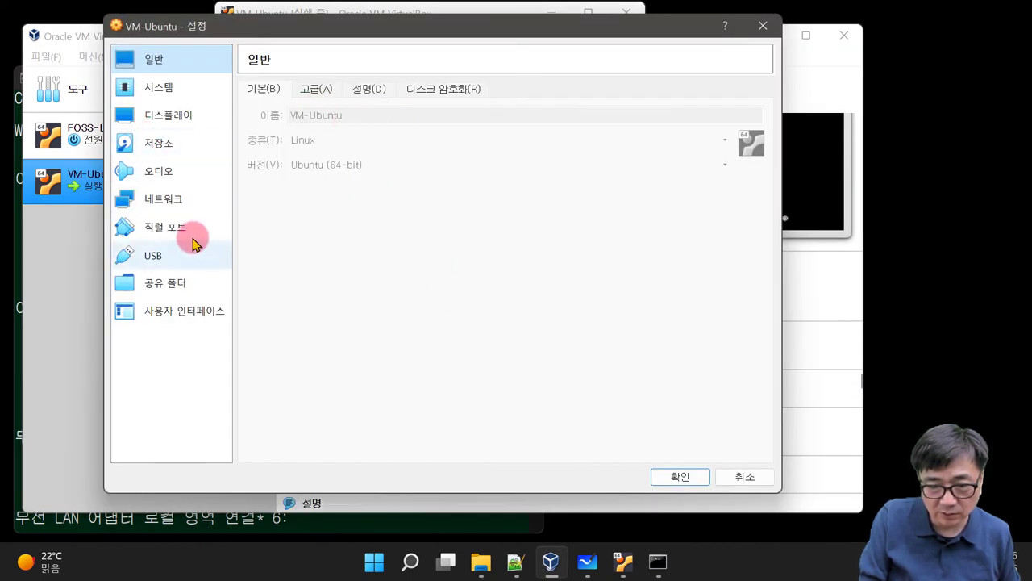
left_click(166, 199)
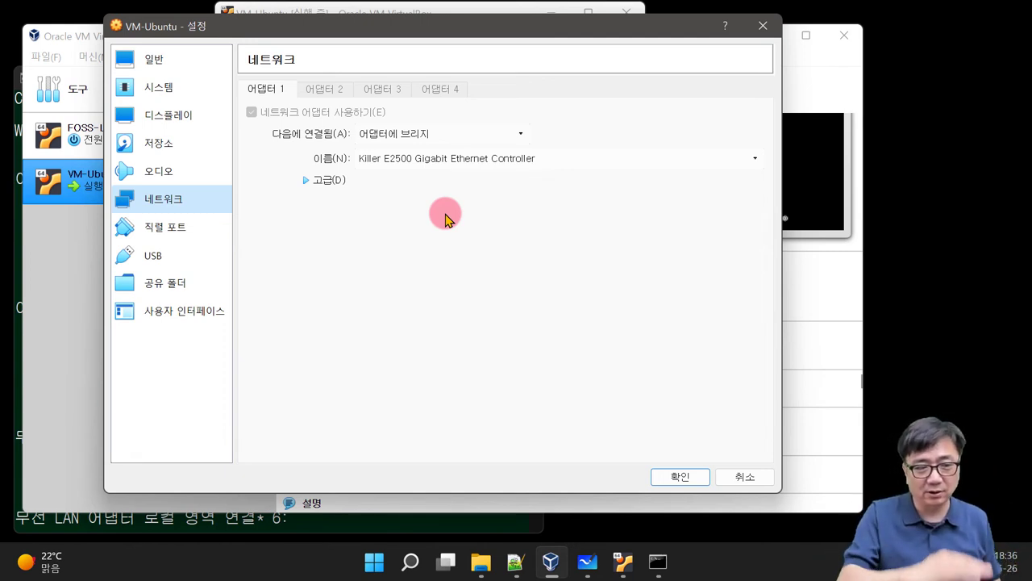
left_click(887, 239)
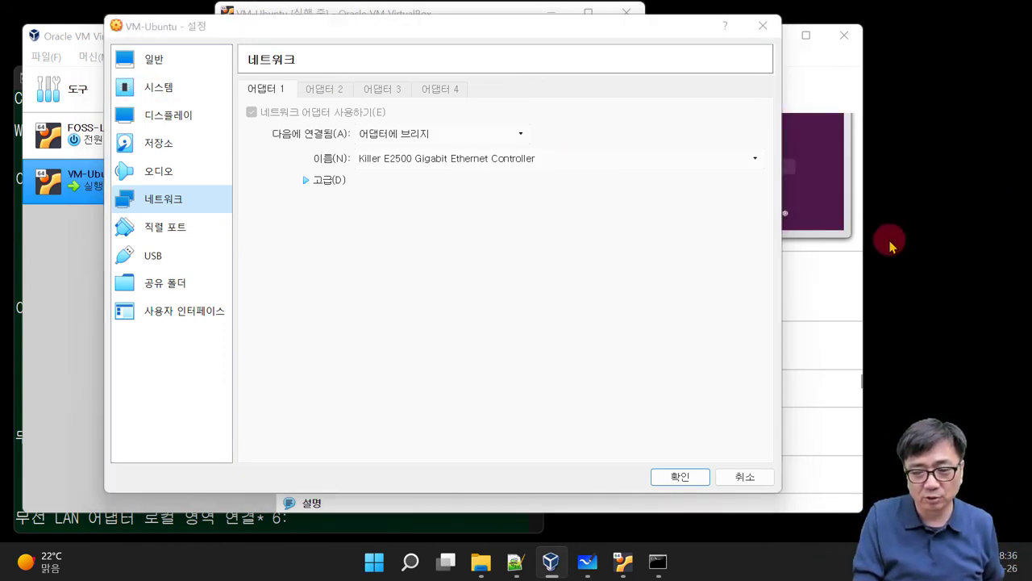
left_click(858, 299)
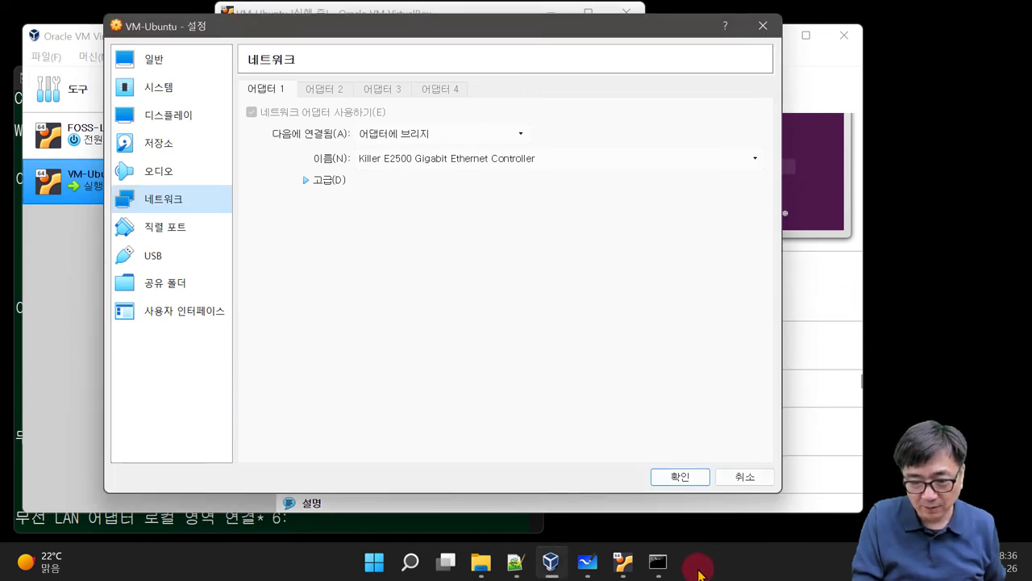
left_click(656, 564)
left_click(823, 355)
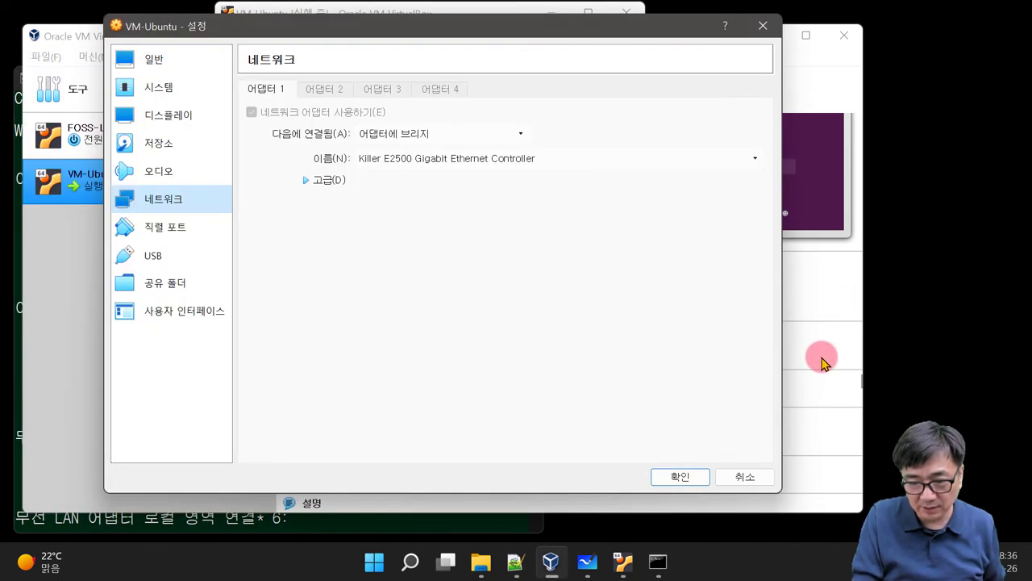
left_click(709, 480)
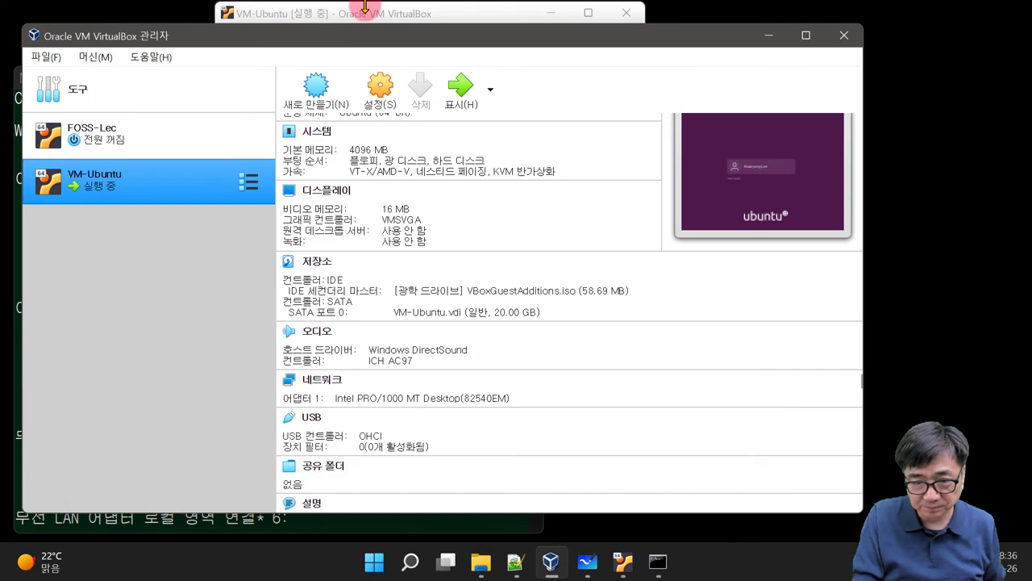
left_click(359, 9)
Step: Log in and open the Wired connection details showing guest IPv4 192.168.0.85
left_click(445, 289)
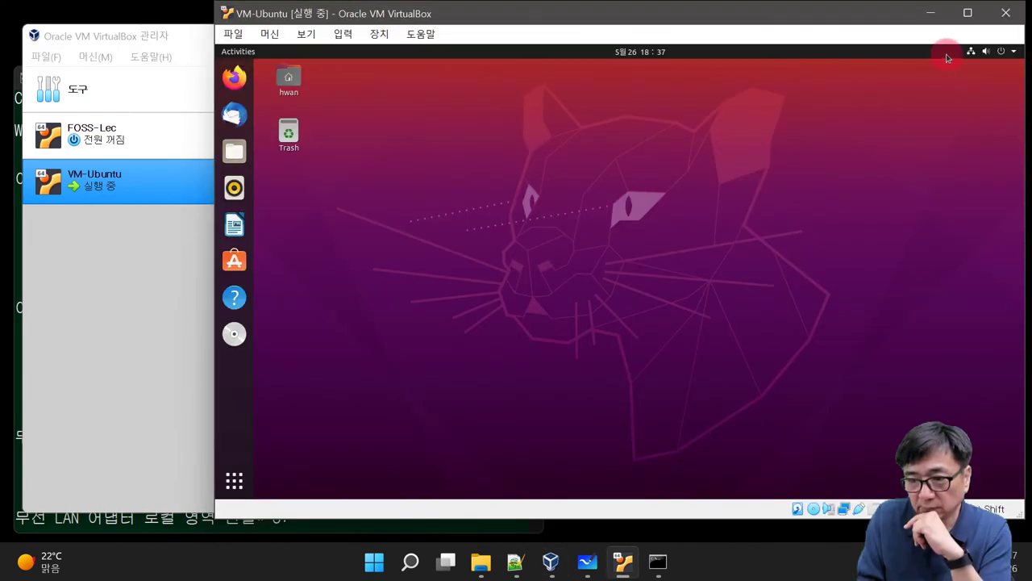
left_click(974, 51)
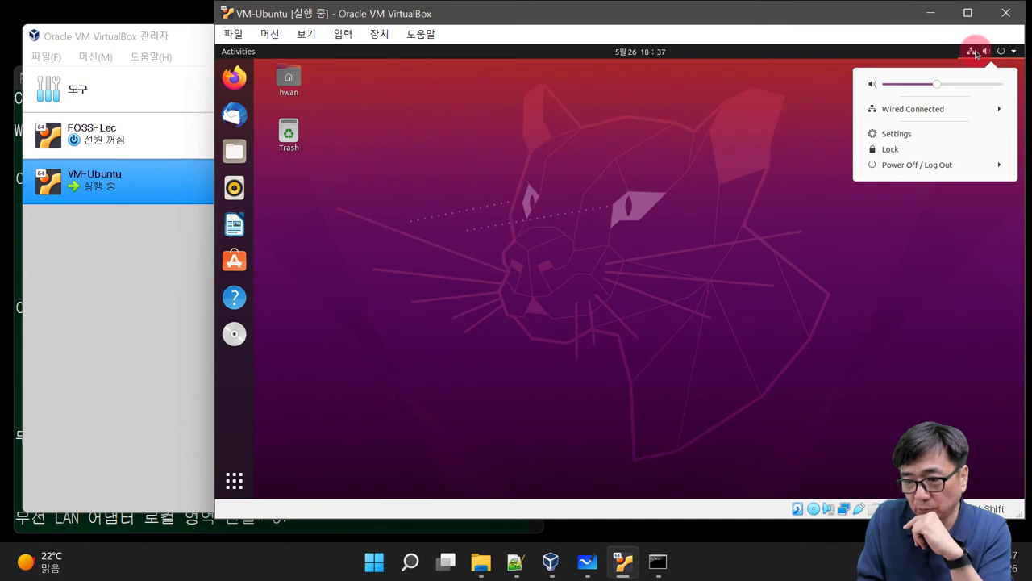
left_click(921, 107)
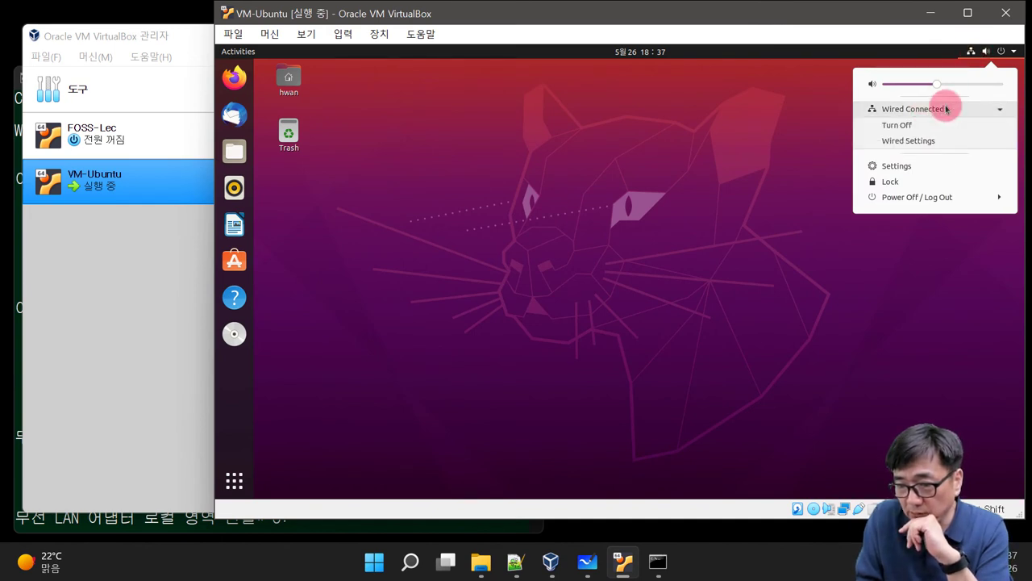
left_click(903, 142)
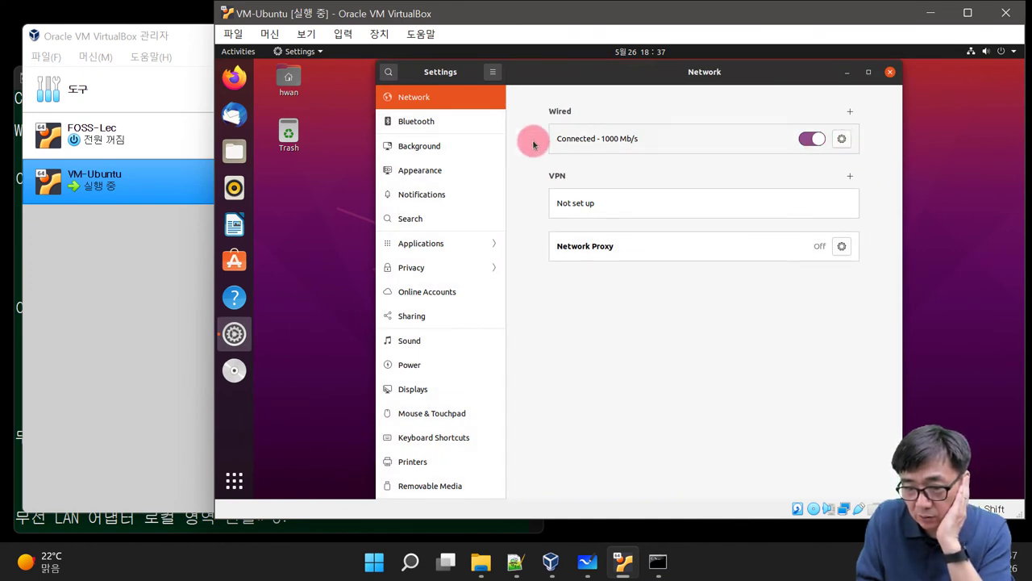
left_click(842, 139)
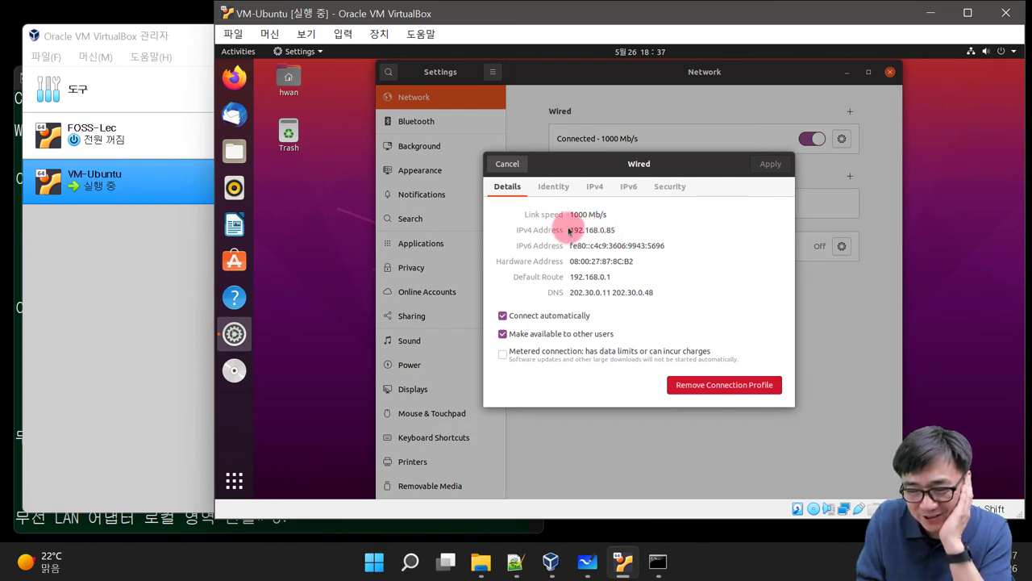
left_click_drag(569, 230, 646, 227)
left_click(646, 227)
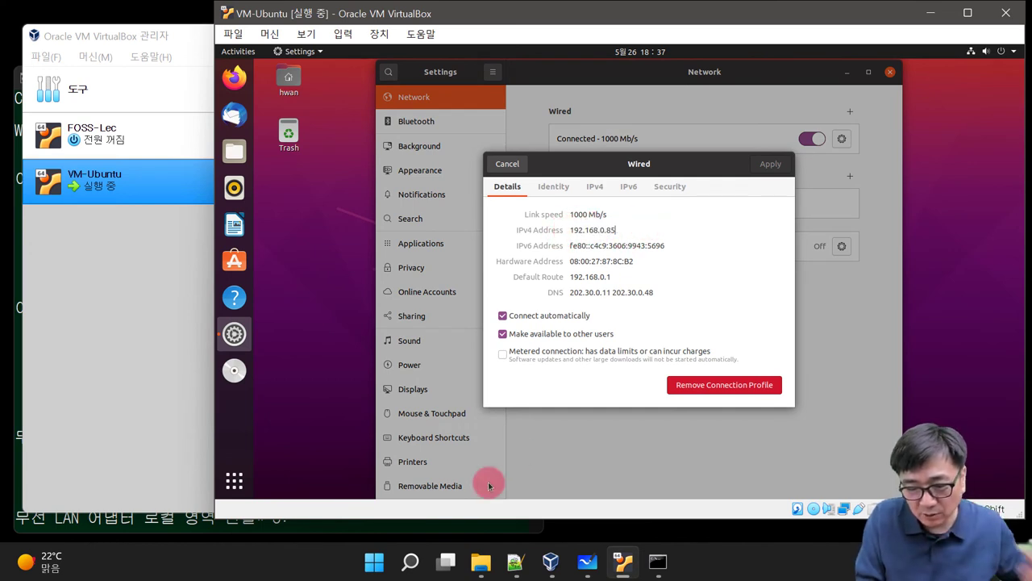
left_click(657, 560)
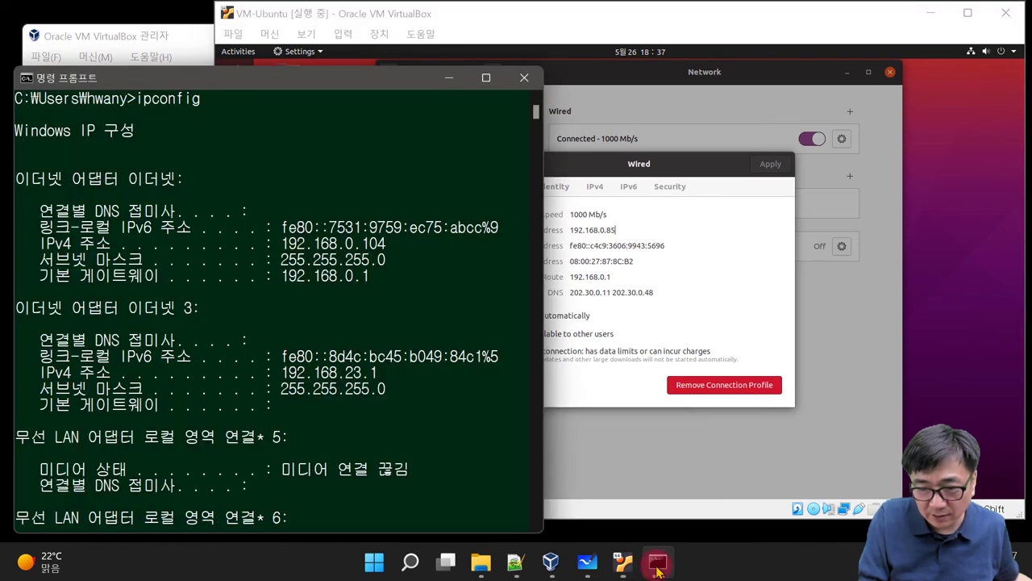
Step: Run ping 192.168.0.85 from the host Command Prompt
left_click(183, 415)
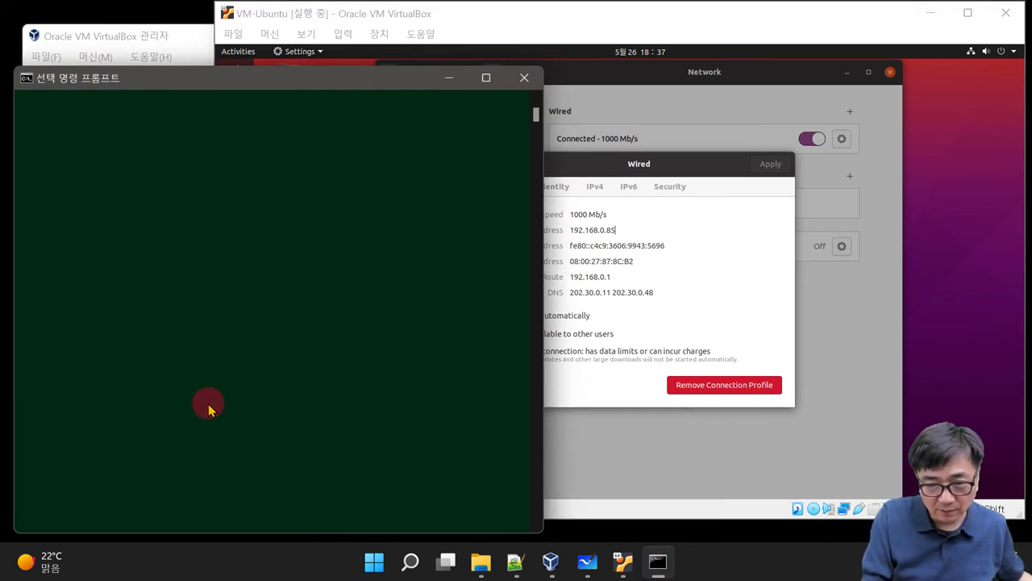
scroll(207, 408, "up", 10)
scroll(196, 433, "down", 7)
scroll(224, 424, "down", 8)
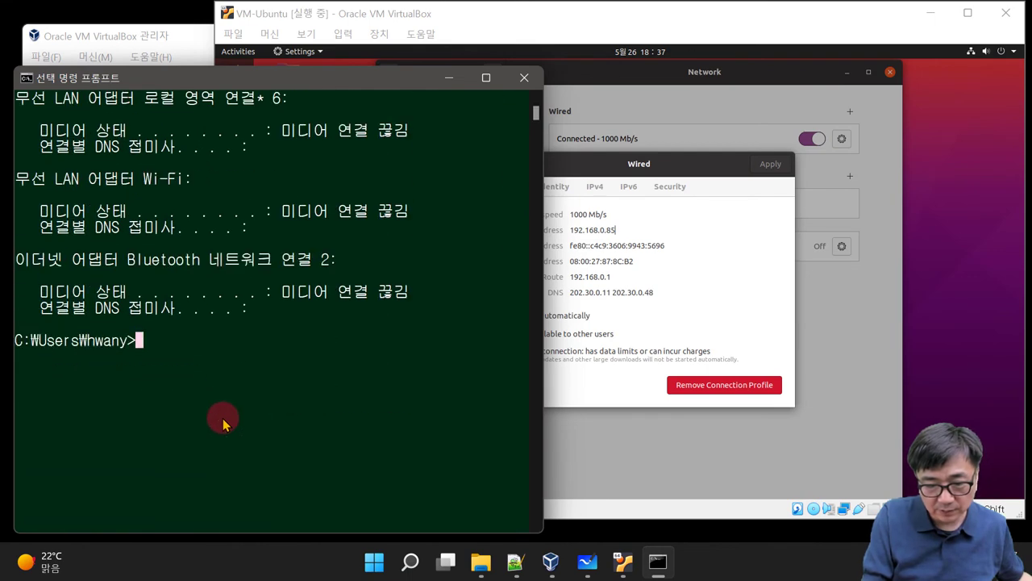
type("ping ")
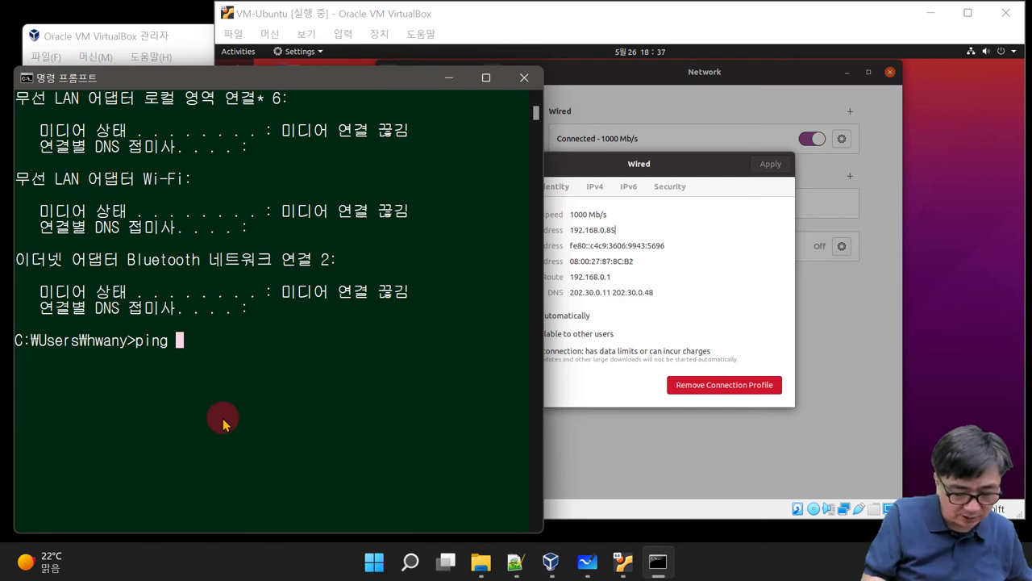
type("19")
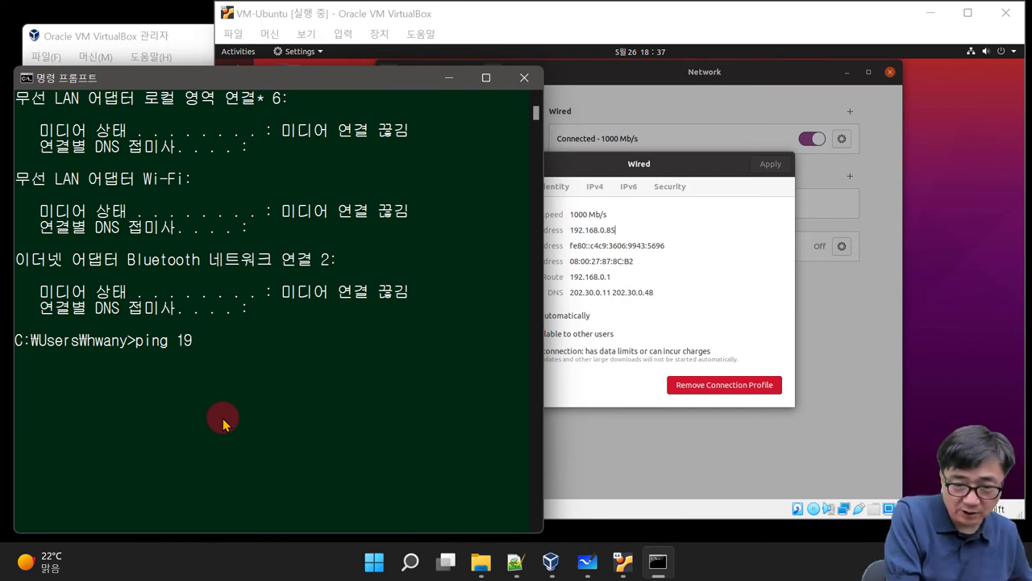
type("2.1")
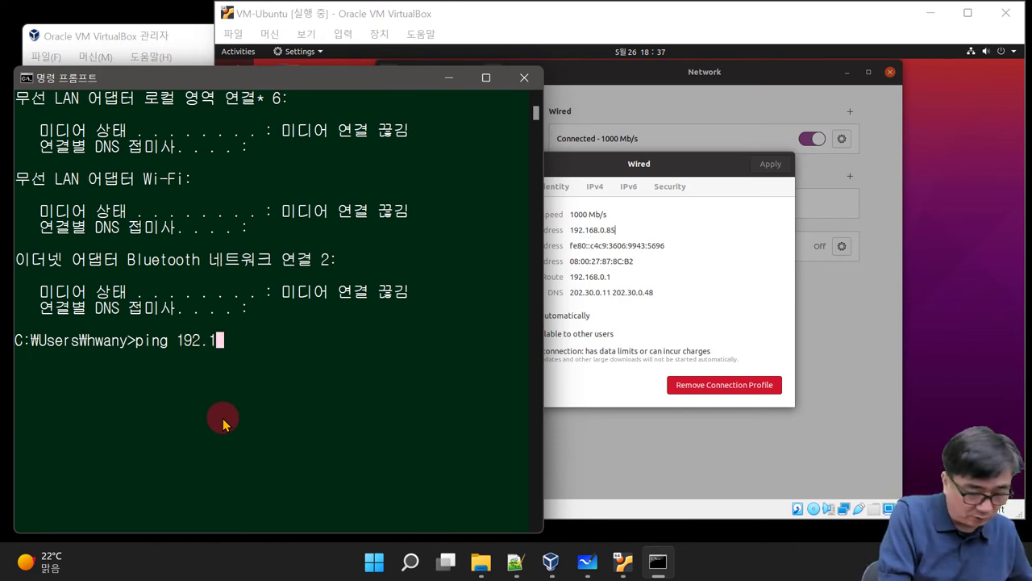
type("68.")
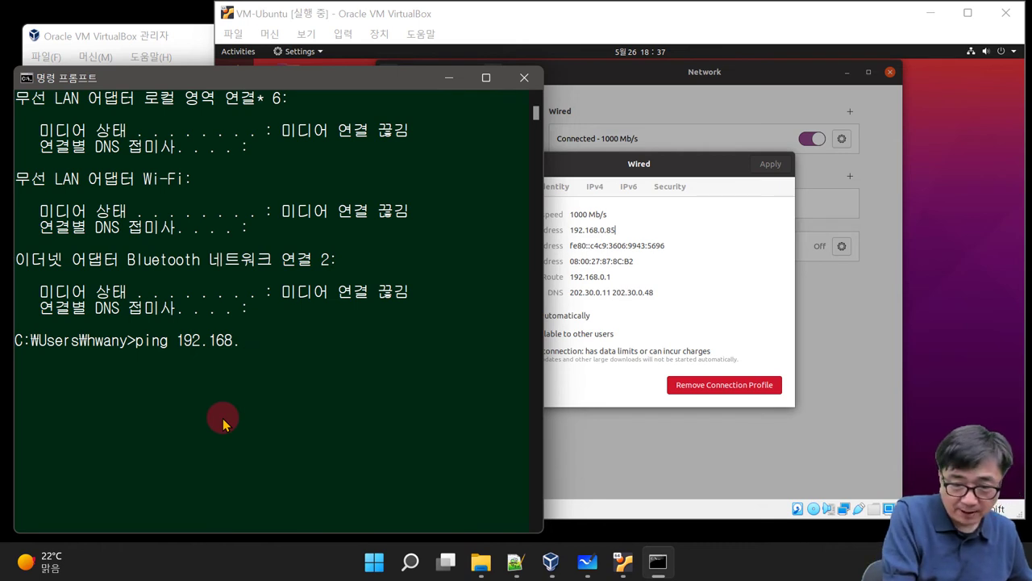
type("0.")
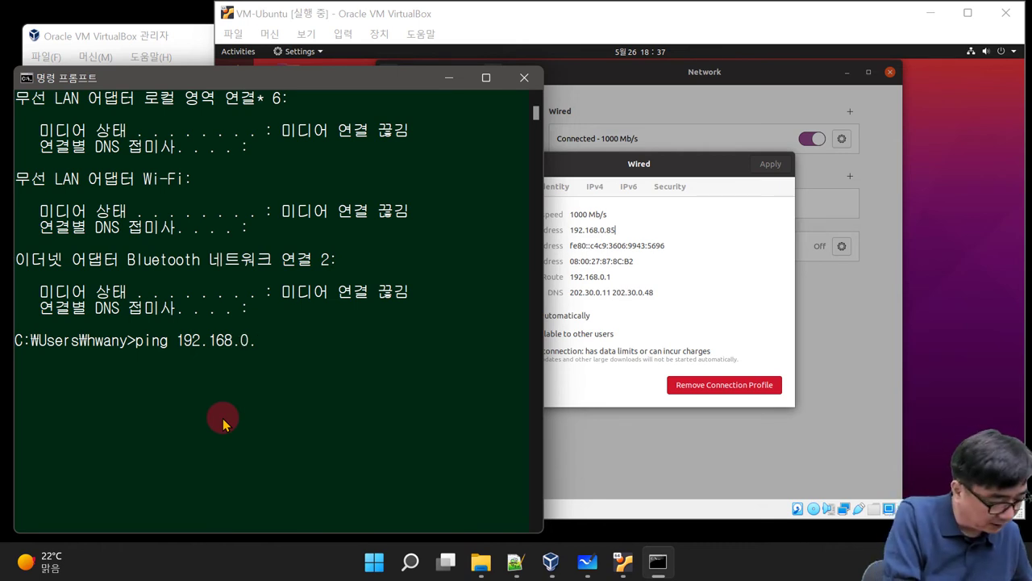
type("85")
key("Return")
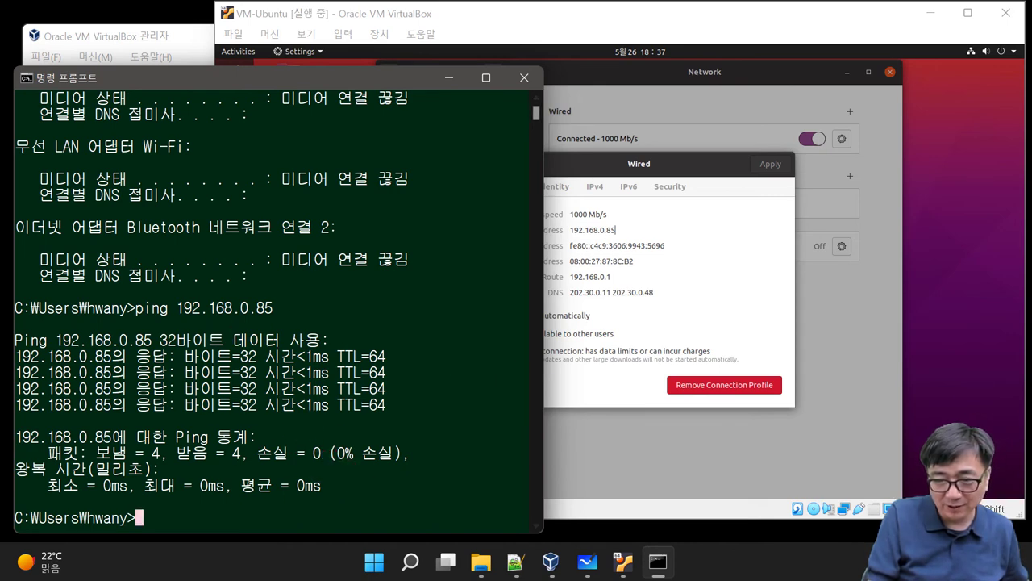
Step: Review the ping output showing 4 of 4 replies with 0% loss
left_click(924, 380)
left_click(133, 401)
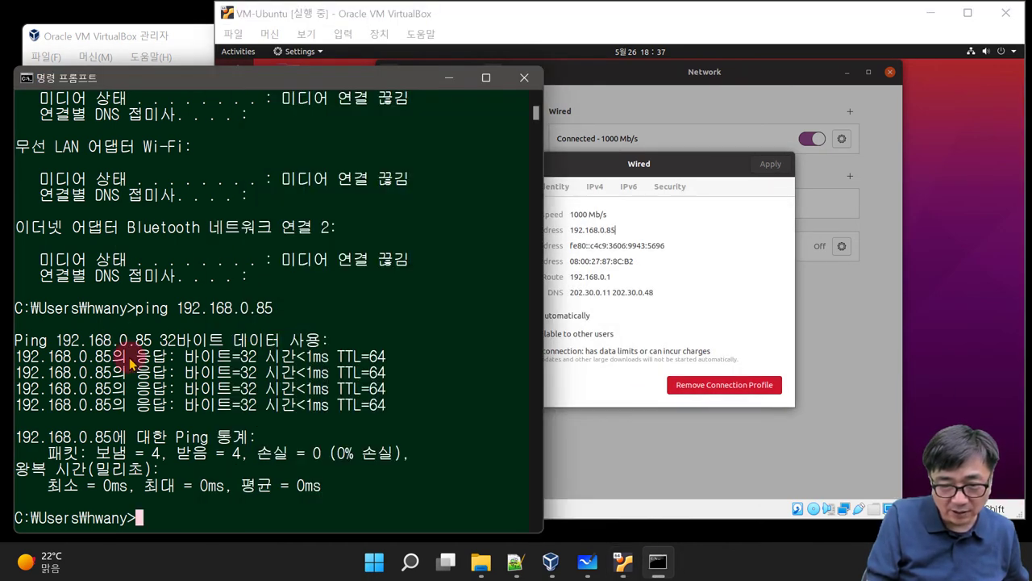
scroll(131, 364, "up", 4)
scroll(213, 250, "up", 5)
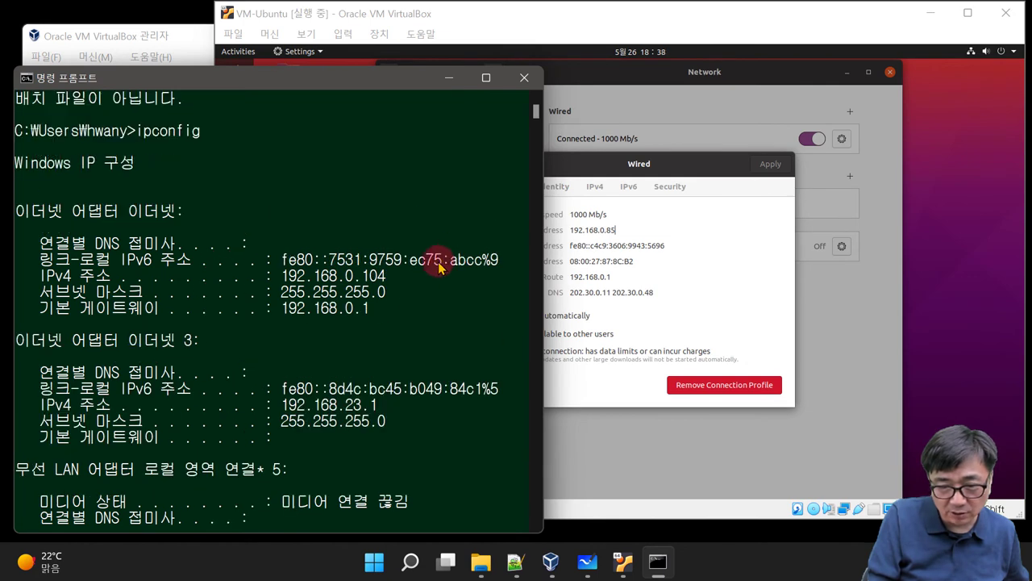
scroll(419, 270, "down", 7)
scroll(396, 272, "down", 8)
scroll(403, 272, "up", 2)
left_click(848, 292)
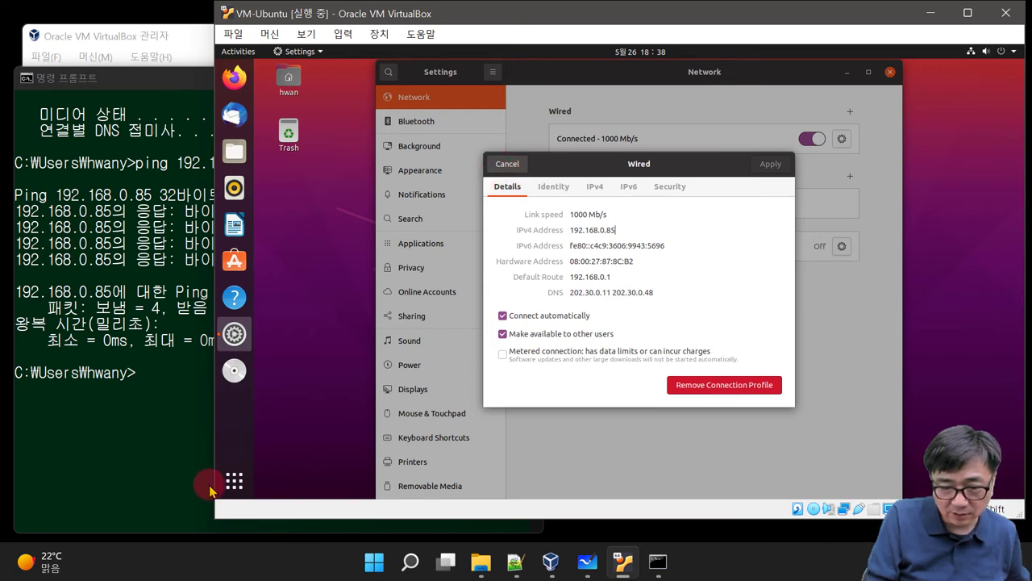
Step: Ping the host at 192.168.0.104 from a guest Terminal, then stop and close it
left_click(233, 482)
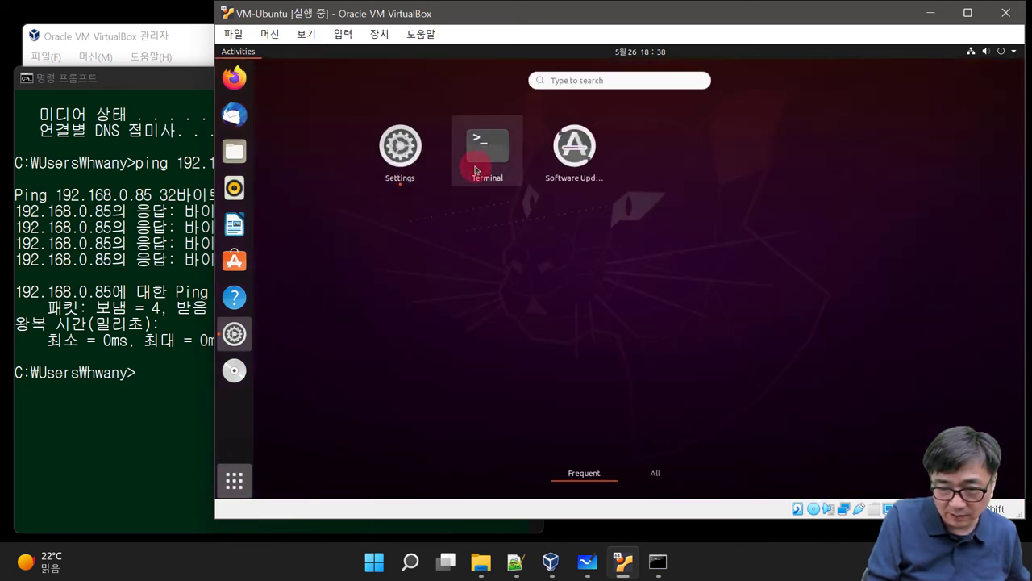
left_click(476, 169)
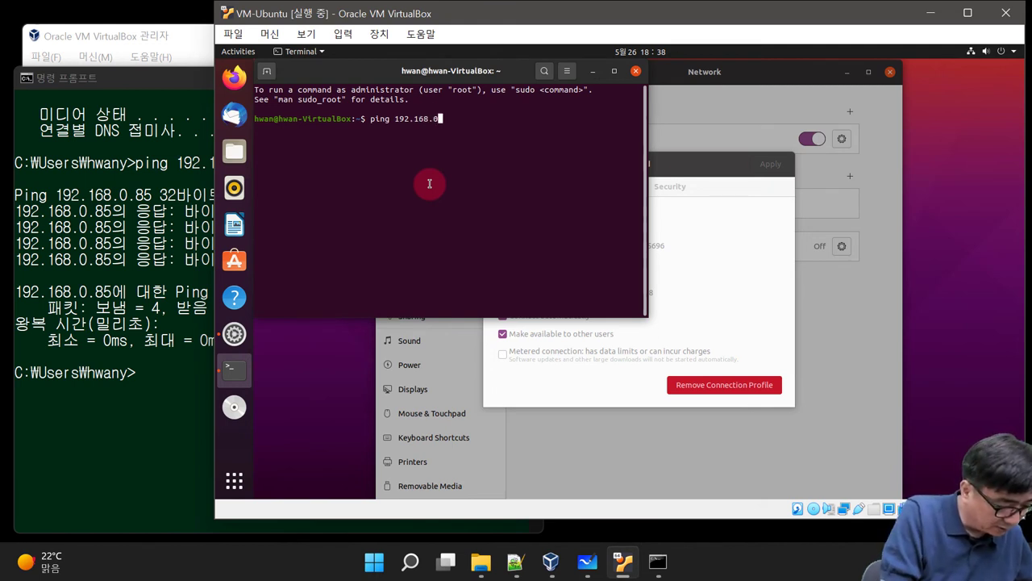
type("04")
key("Return")
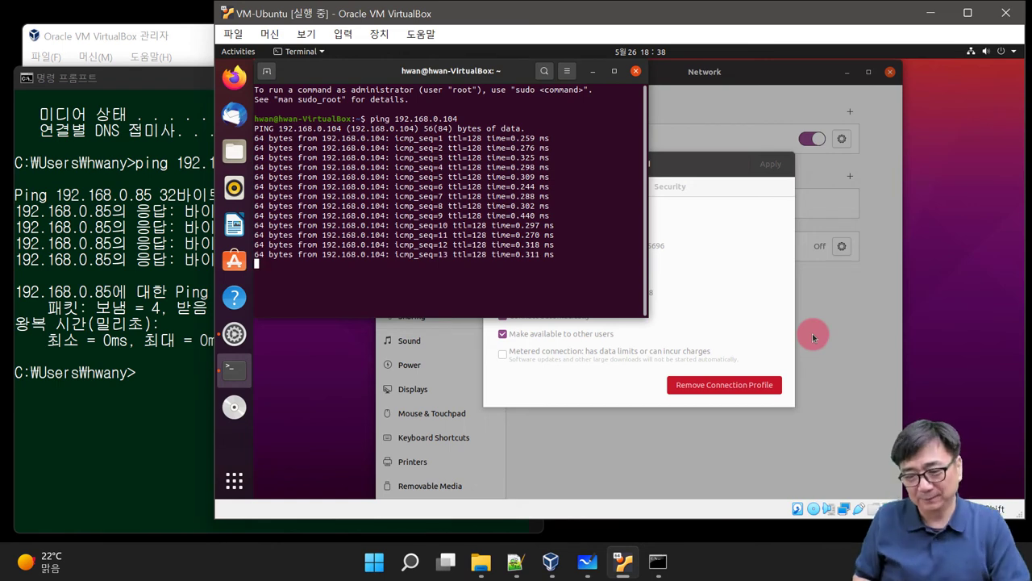
key("alt+F4")
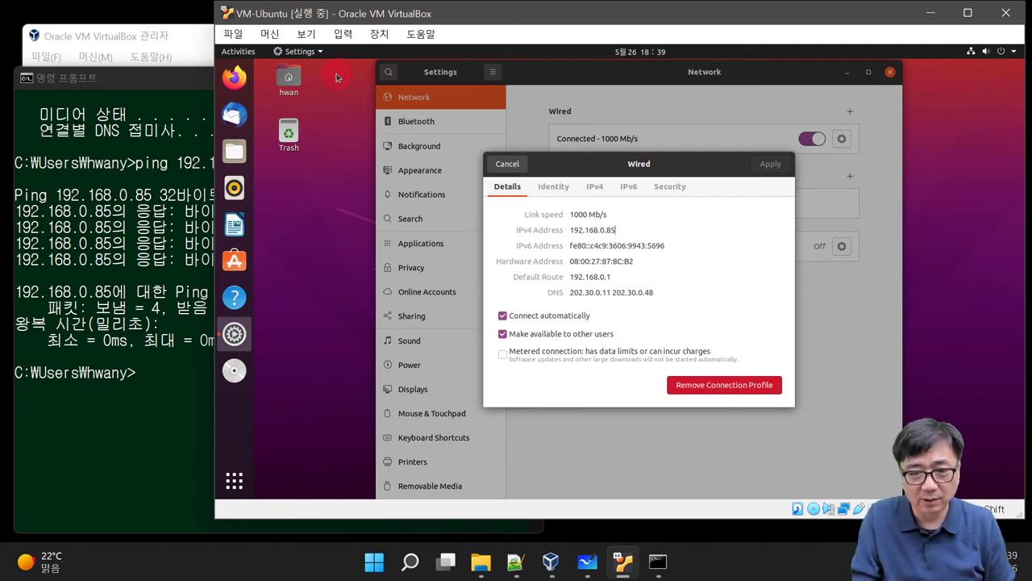
Step: Open the guest's Home folder window, move it aside, and close it
left_click(291, 78)
double_click(291, 78)
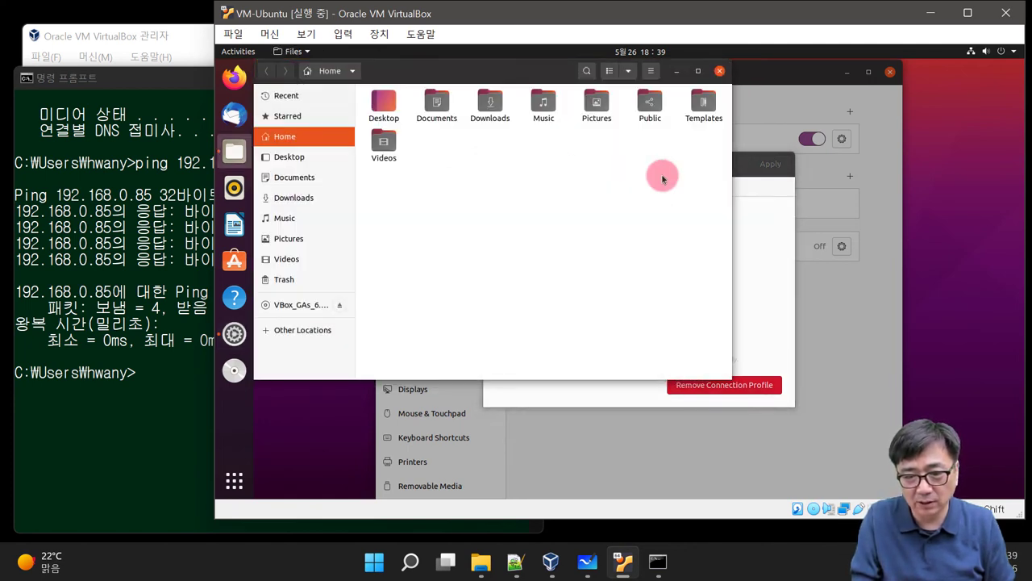
left_click_drag(412, 81, 508, 142)
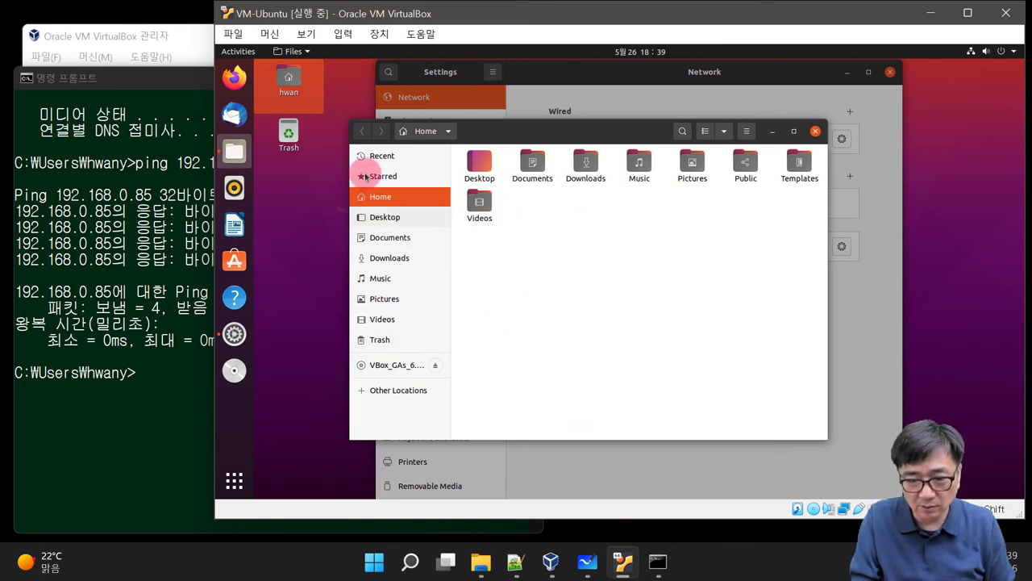
left_click(815, 132)
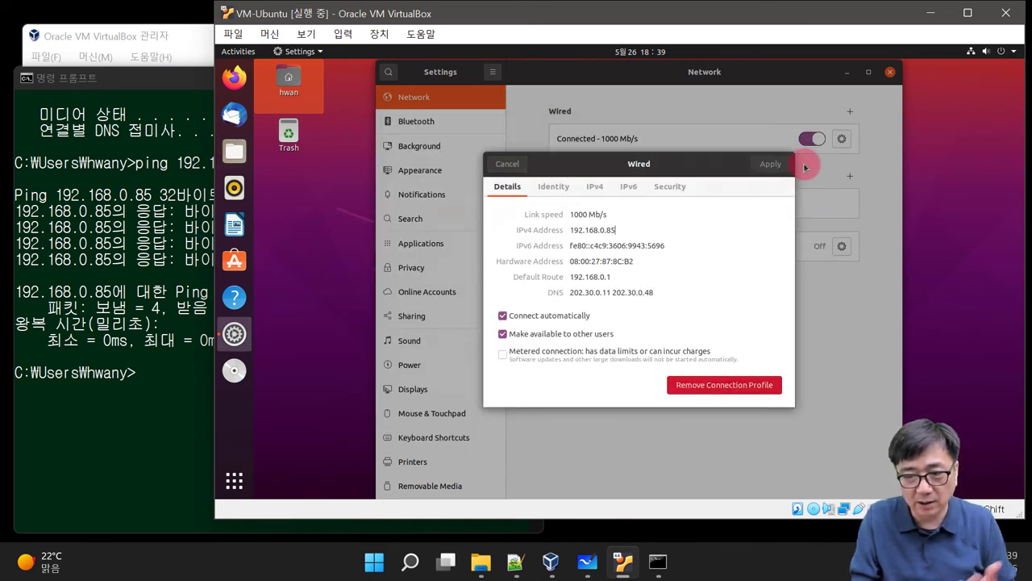
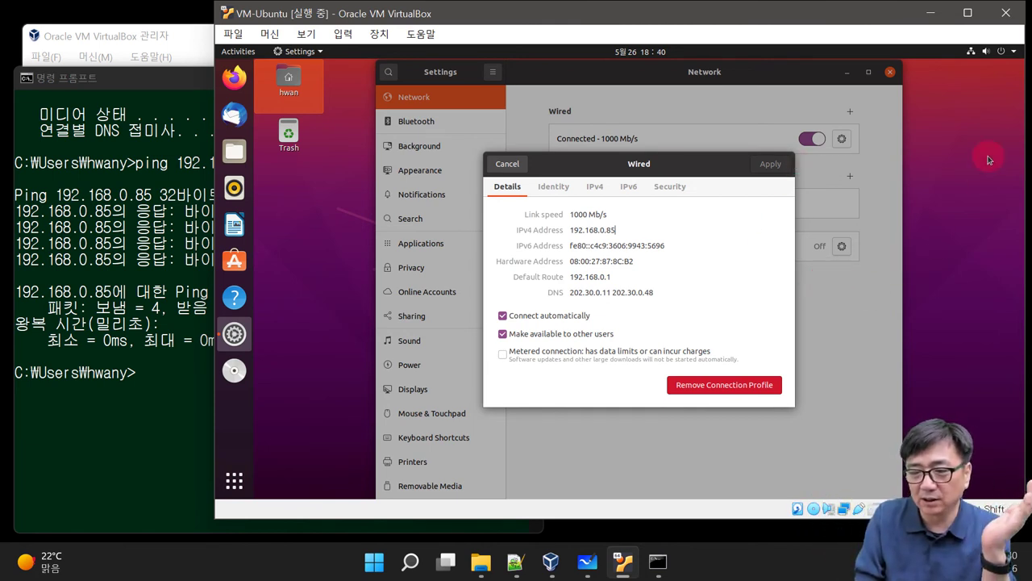
Step: Power off the VM-Ubuntu guest from the Ubuntu system menu and confirm the shutdown
left_click(1013, 53)
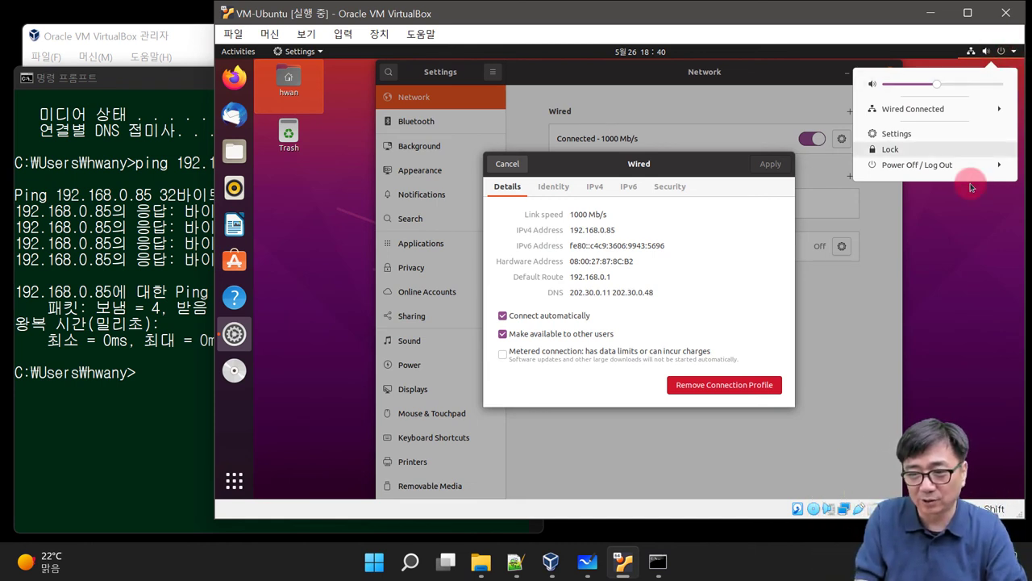
left_click(945, 167)
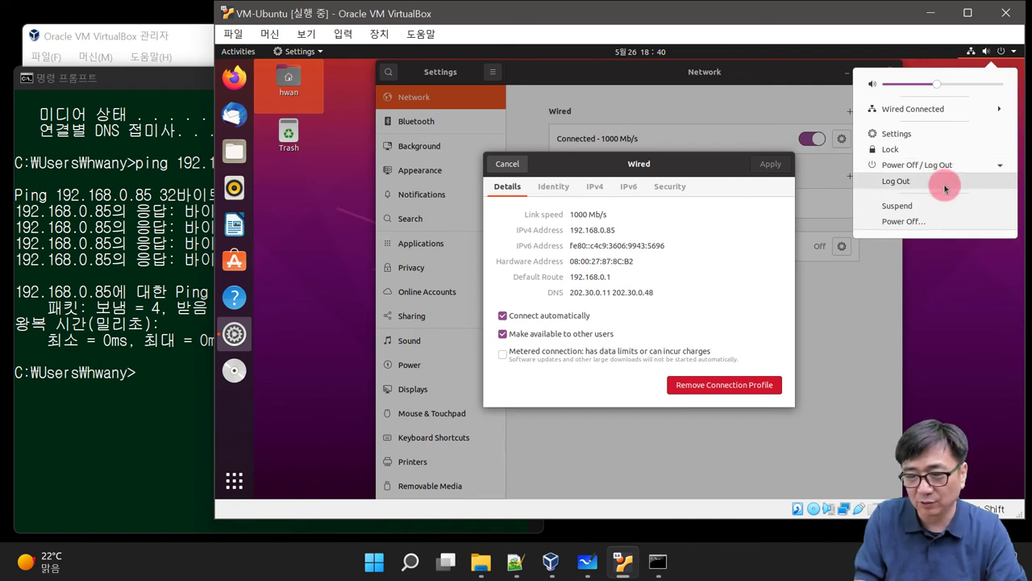
left_click(914, 221)
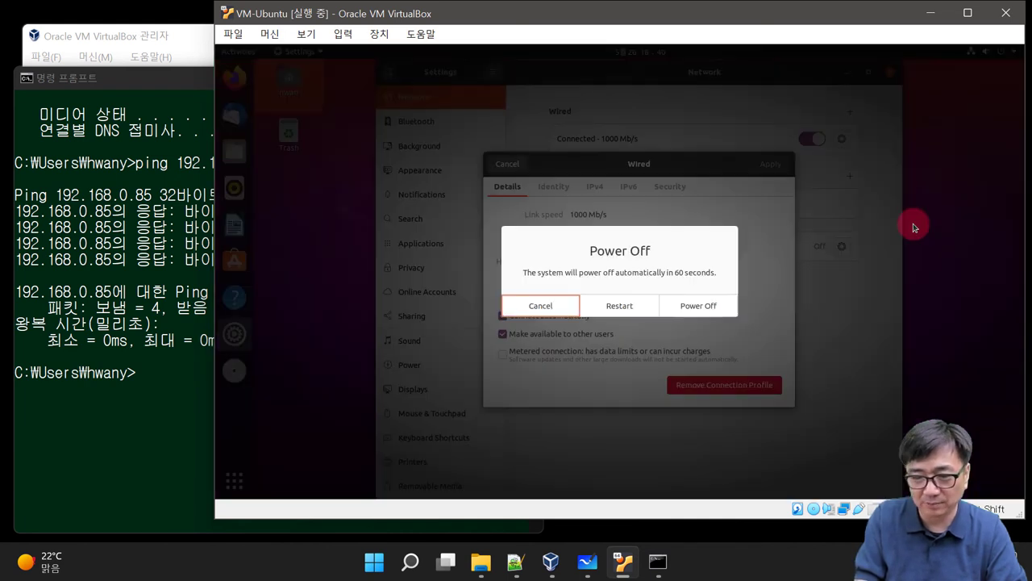
left_click(675, 305)
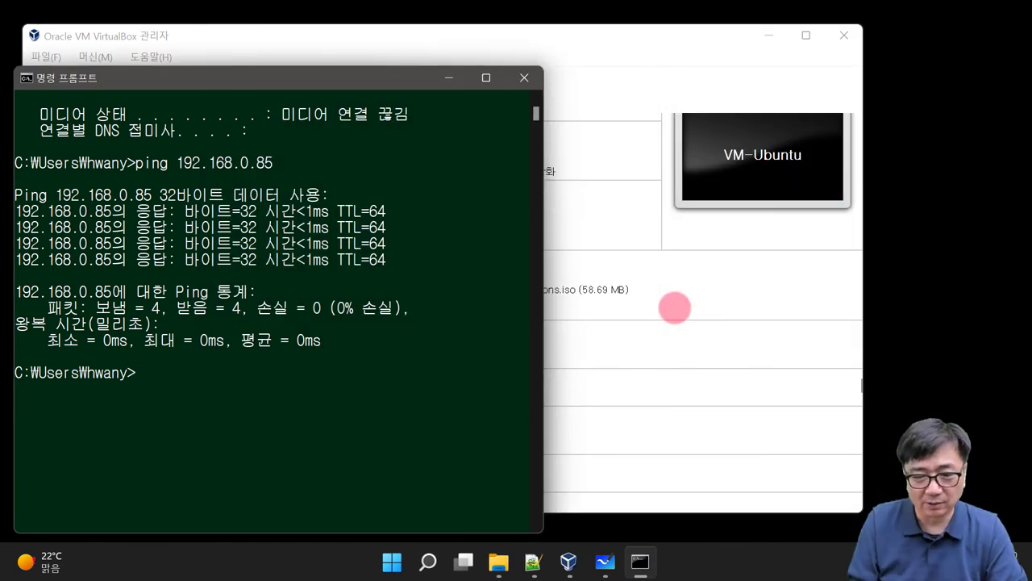
Step: Close the command prompt and check VM-Ubuntu's Storage settings show VM-Ubuntu.vdi at 20.00 GB
left_click(525, 78)
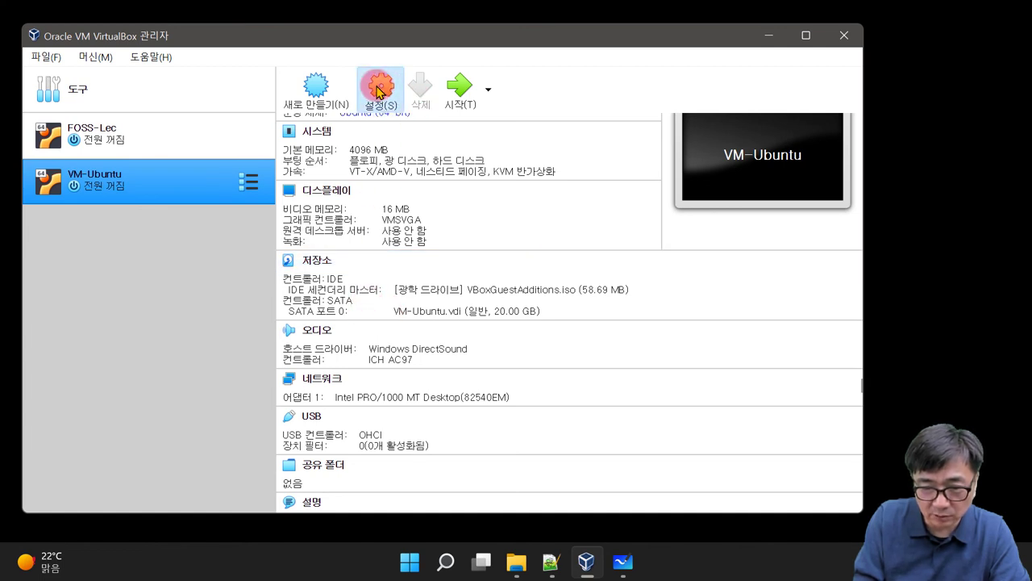
left_click(378, 88)
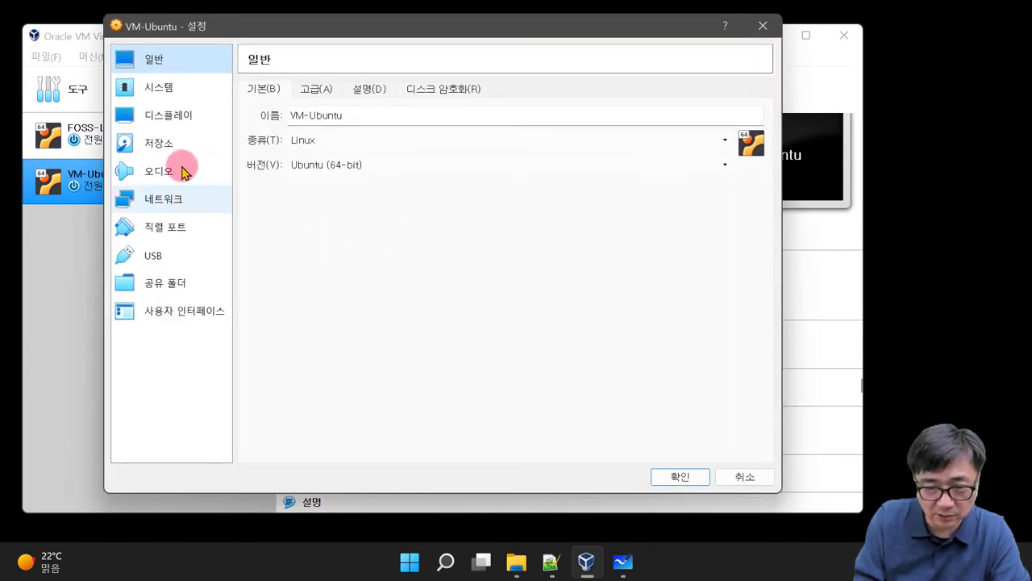
left_click(166, 145)
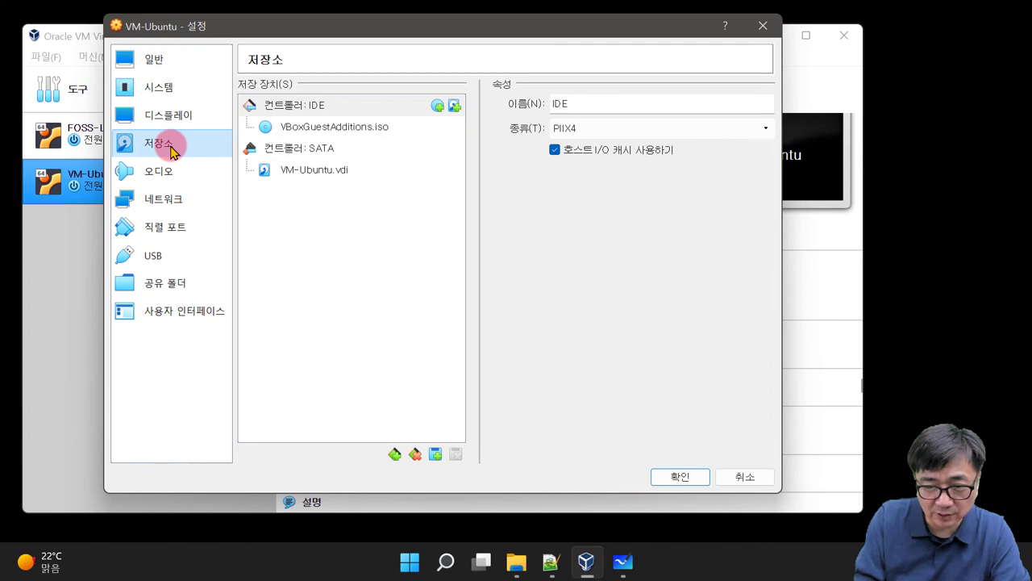
left_click(307, 171)
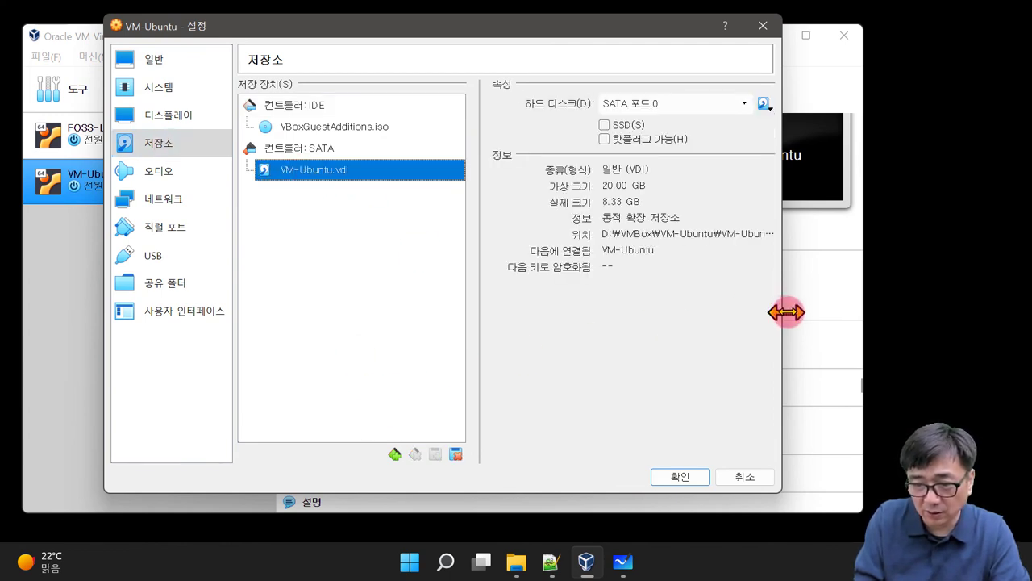
left_click_drag(782, 310, 992, 308)
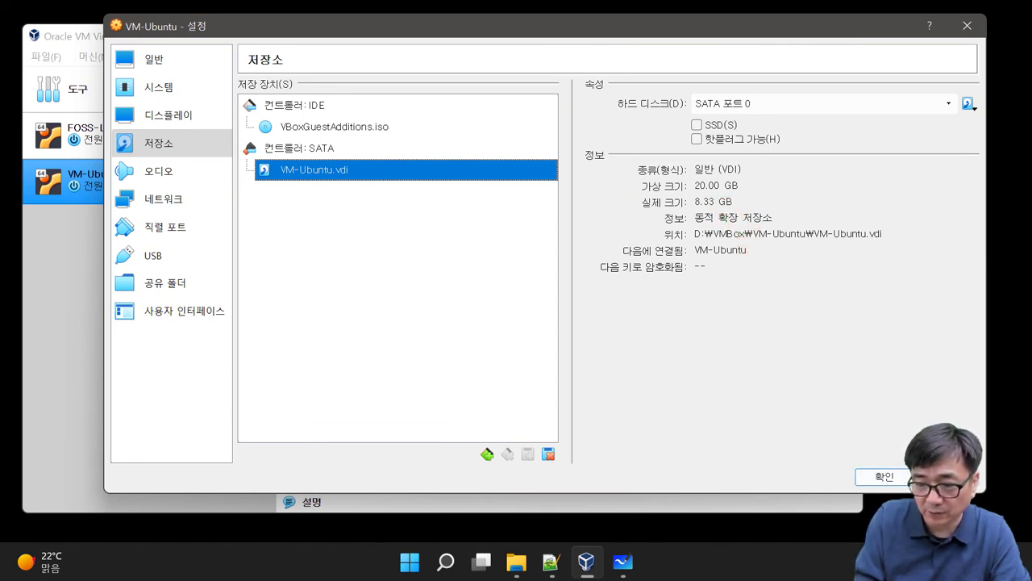
left_click(884, 476)
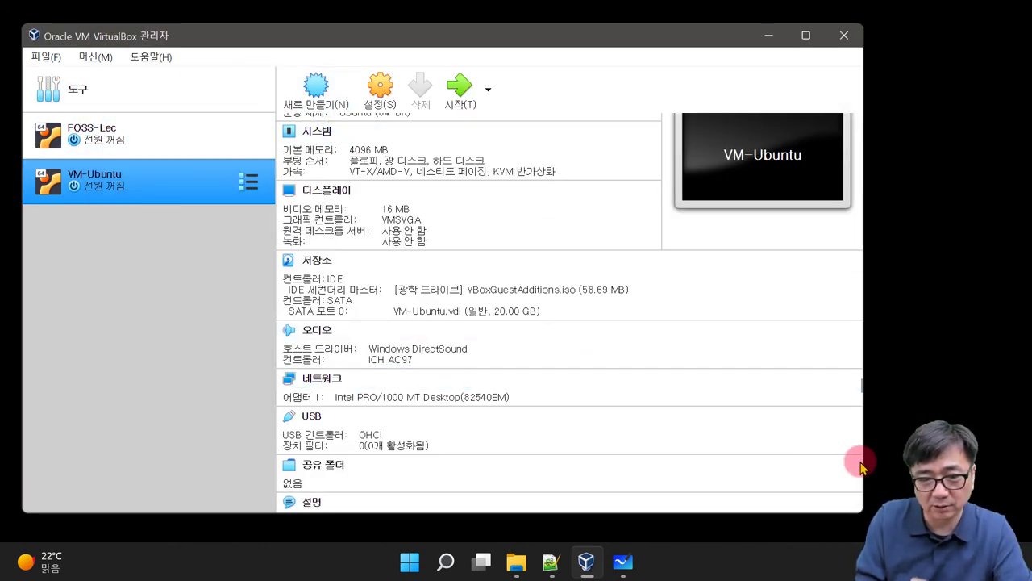
Step: In Virtual Media Manager, show VM-Ubuntu.vdi's properties: normal type, 20.00 GB size
left_click(218, 101)
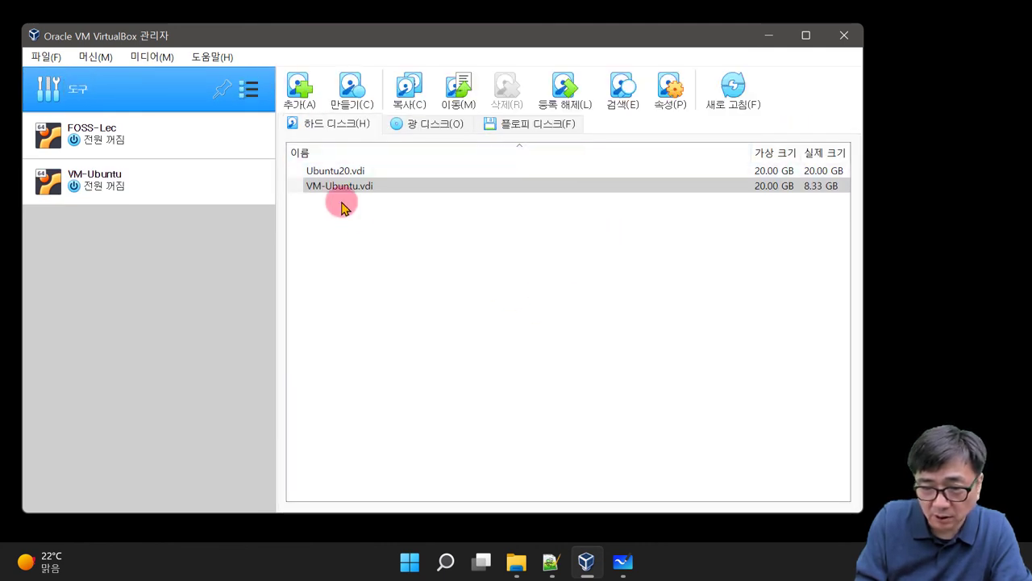
left_click(340, 189)
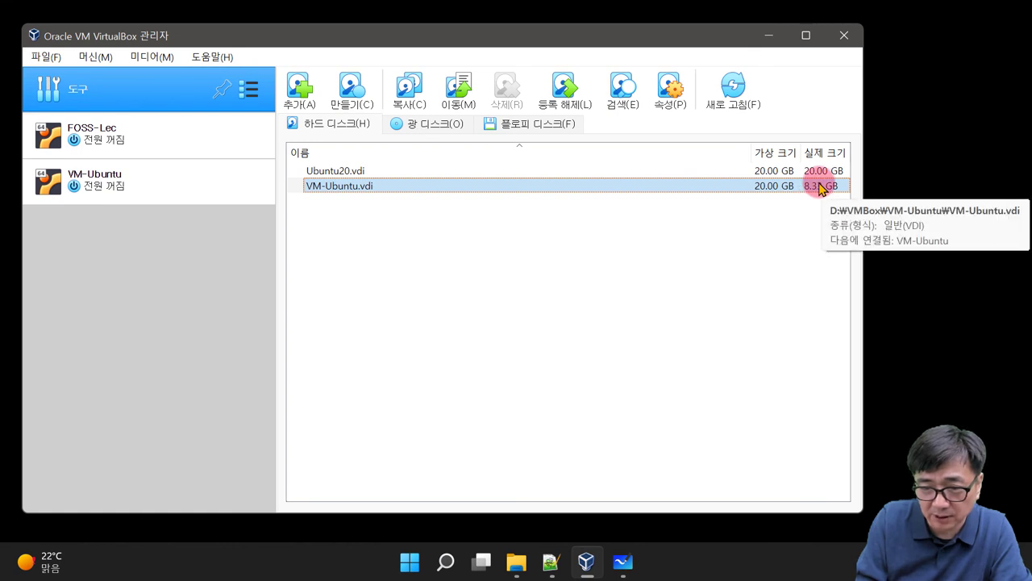
right_click(374, 187)
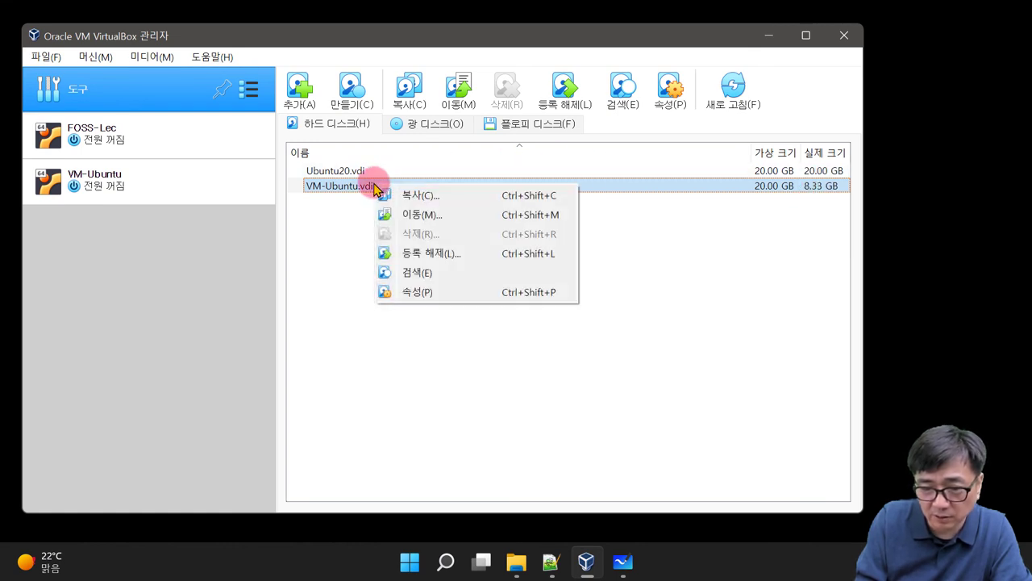
left_click(342, 193)
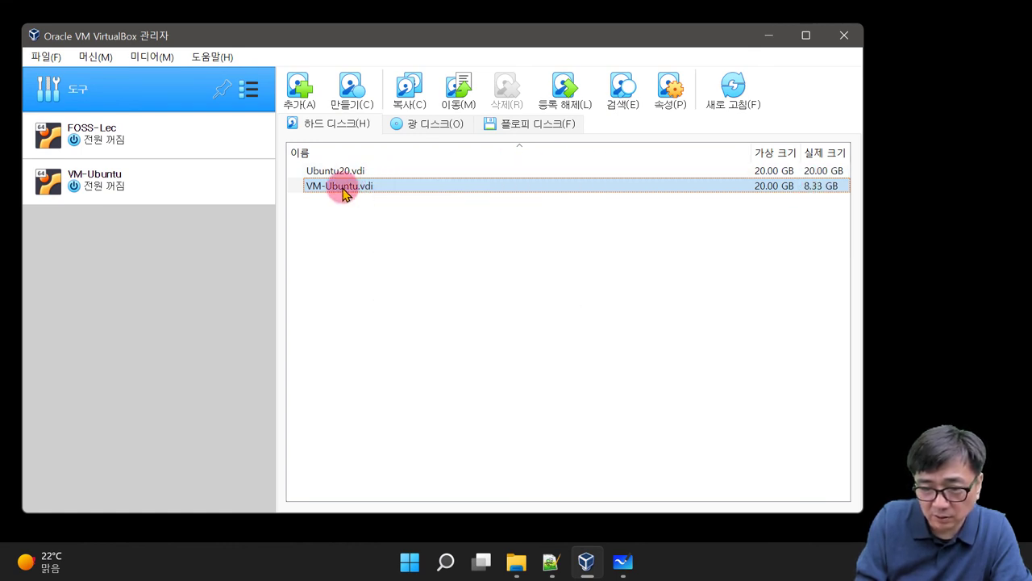
right_click(342, 194)
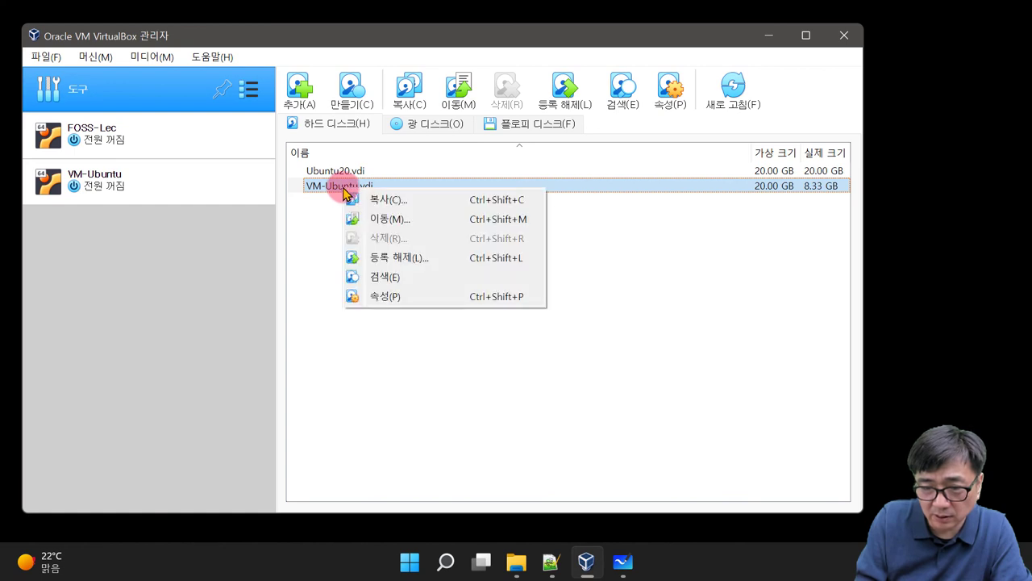
left_click(669, 91)
left_click(672, 93)
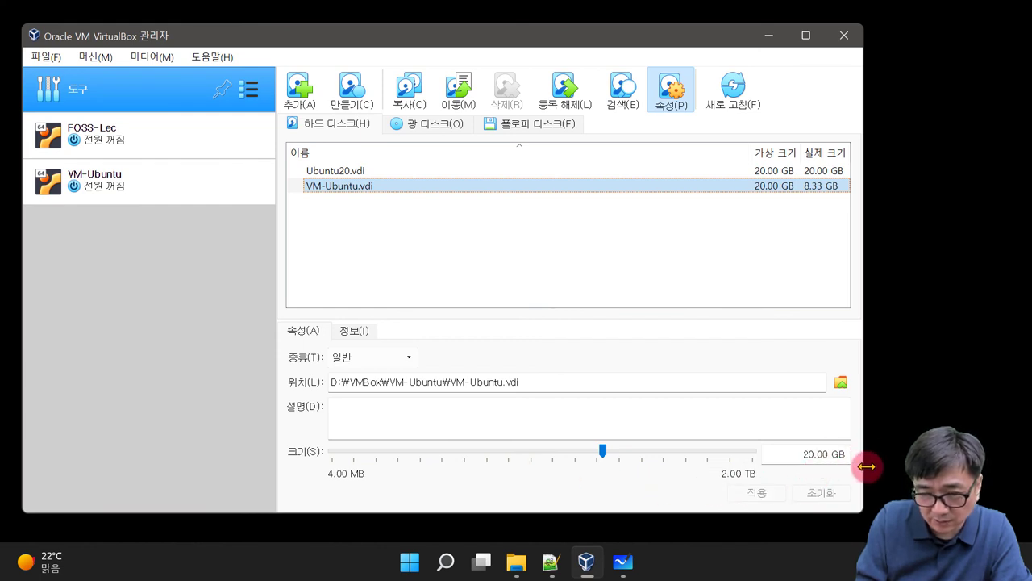
Step: Change VM-Ubuntu.vdi's size from 20.00 GB to 40.00 GB and apply it
left_click(798, 455)
left_click_drag(797, 455, 807, 455)
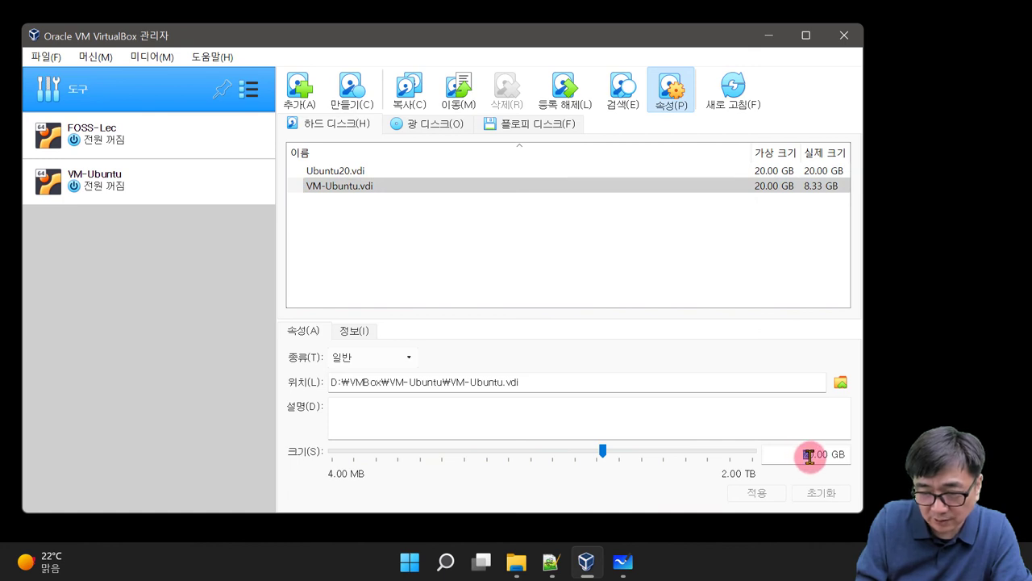
type("4")
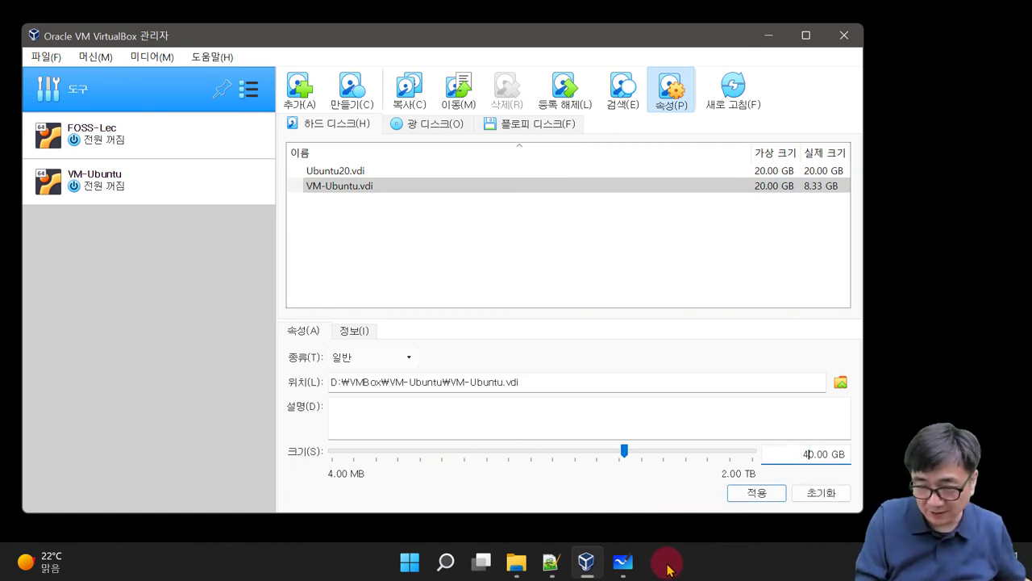
left_click(764, 498)
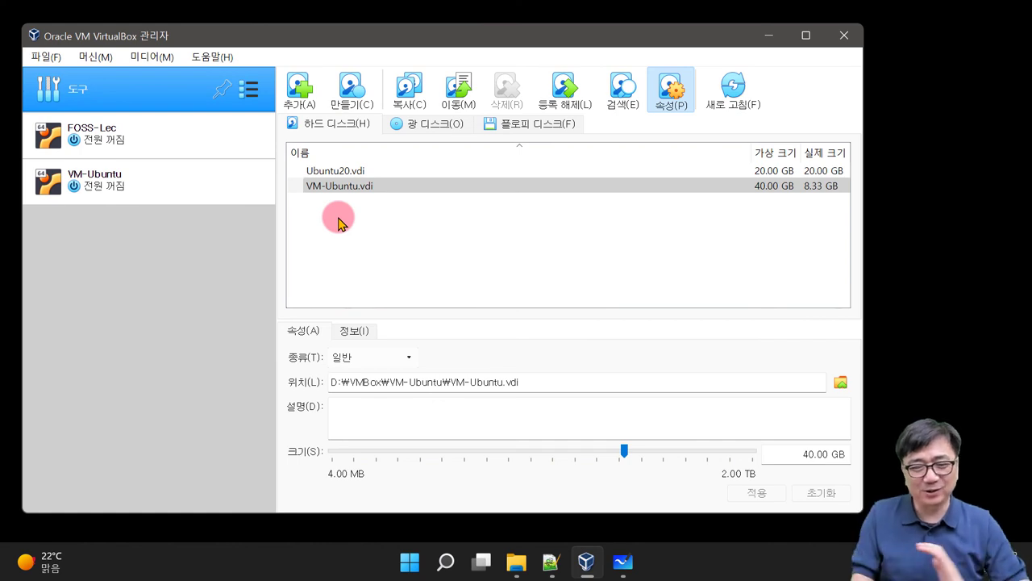
left_click(470, 188)
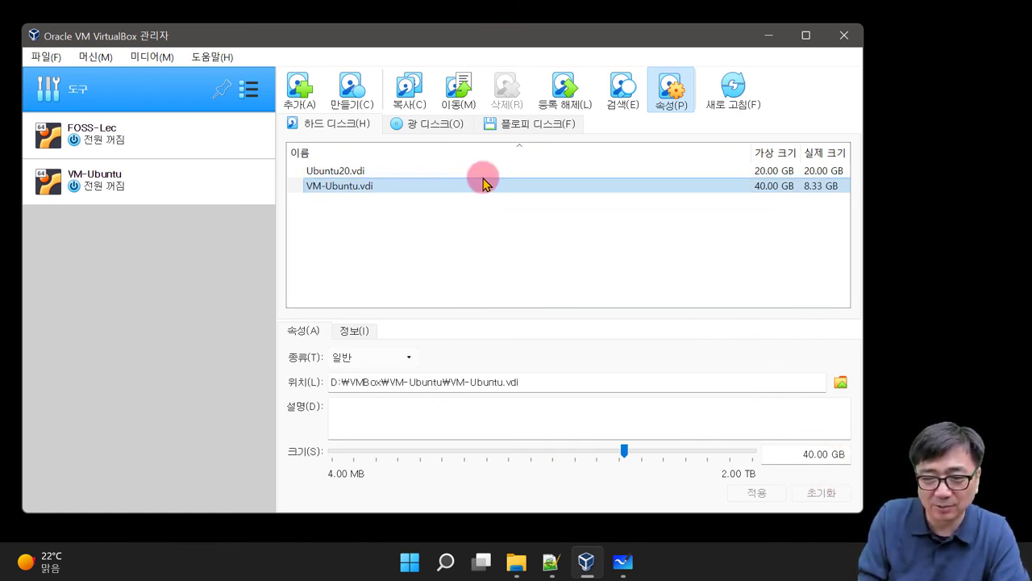
left_click(450, 185)
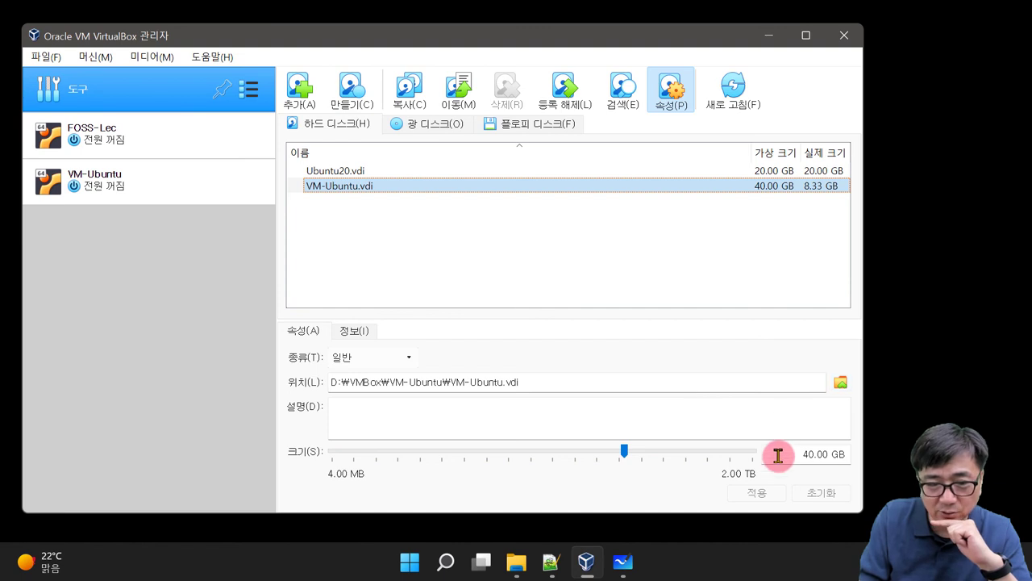
Step: Start VM-Ubuntu and log in to the Ubuntu user account with its password
left_click(105, 182)
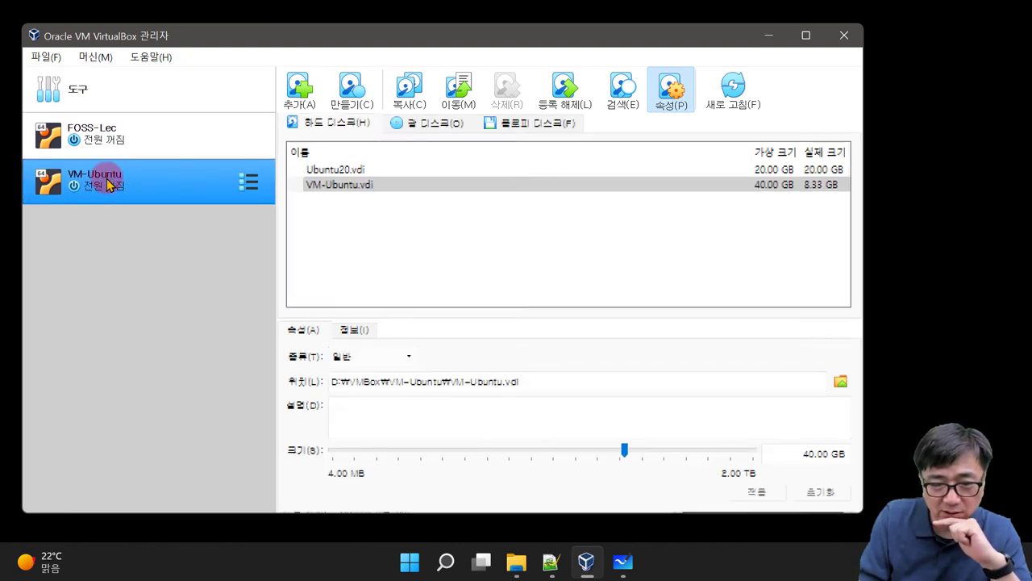
double_click(170, 181)
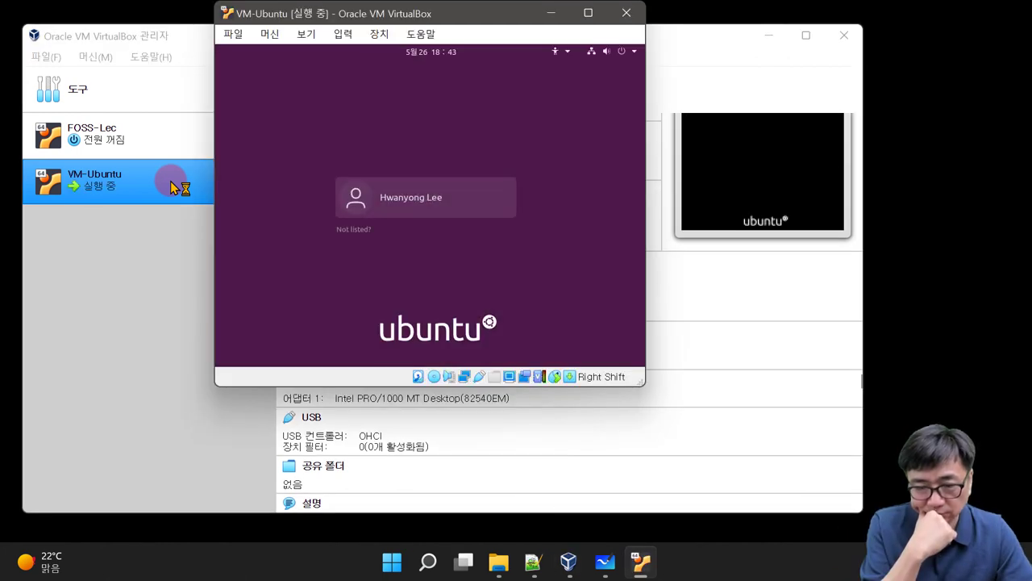
left_click(453, 201)
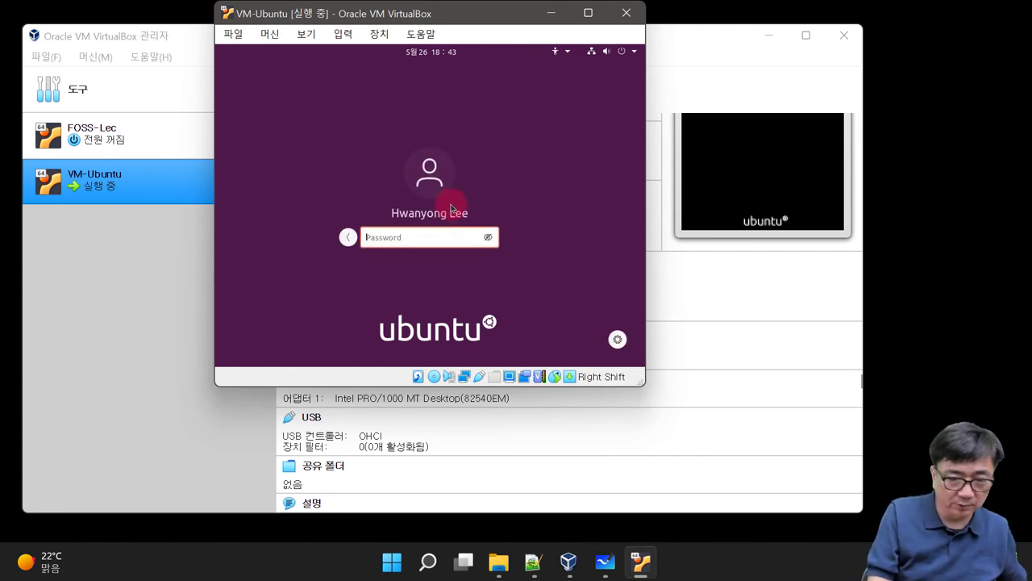
left_click(416, 236)
type("a")
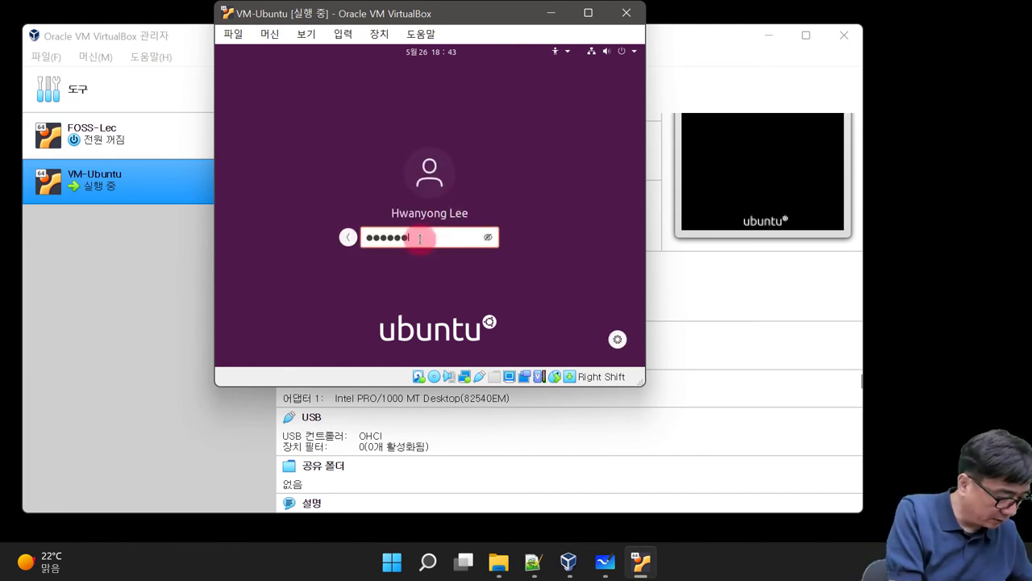
key("Return")
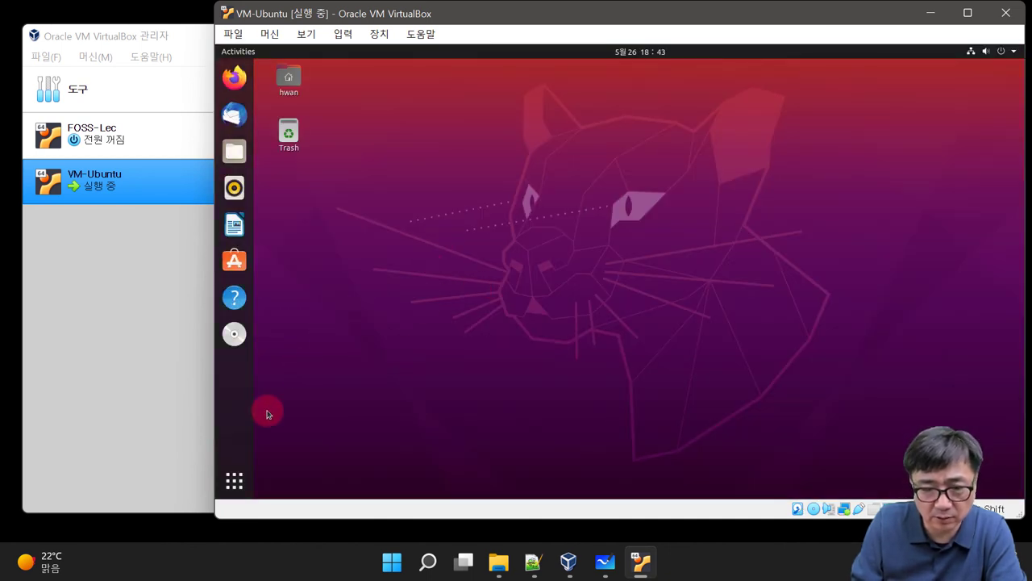
Step: Launch Terminal from Show Applications and run df -h
left_click(235, 483)
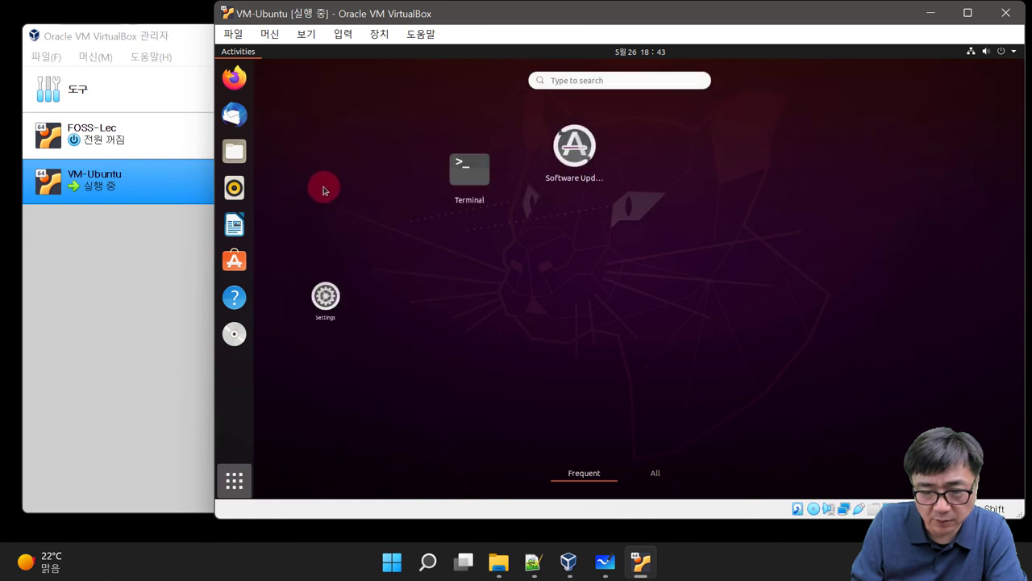
left_click(488, 145)
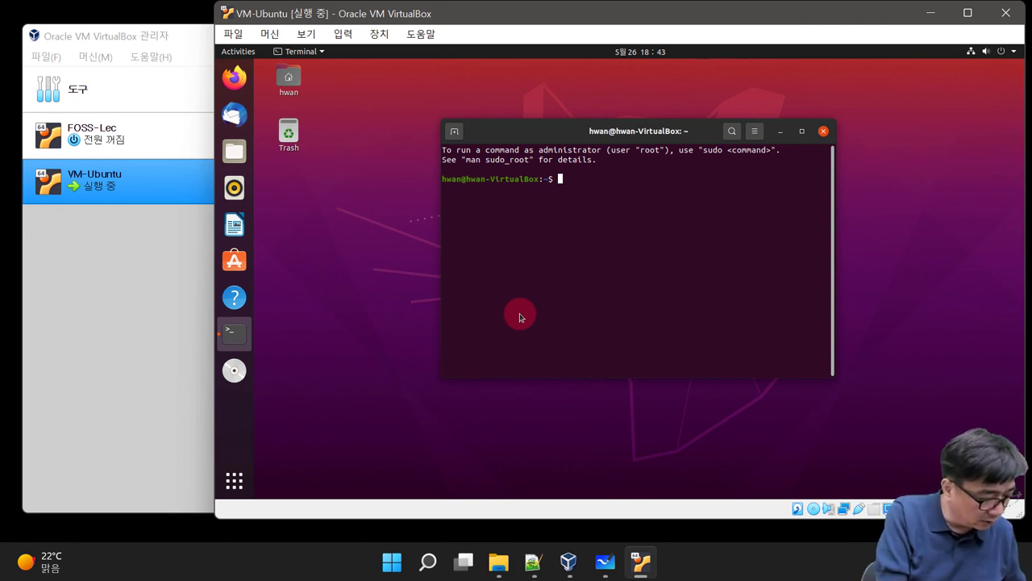
type("df ")
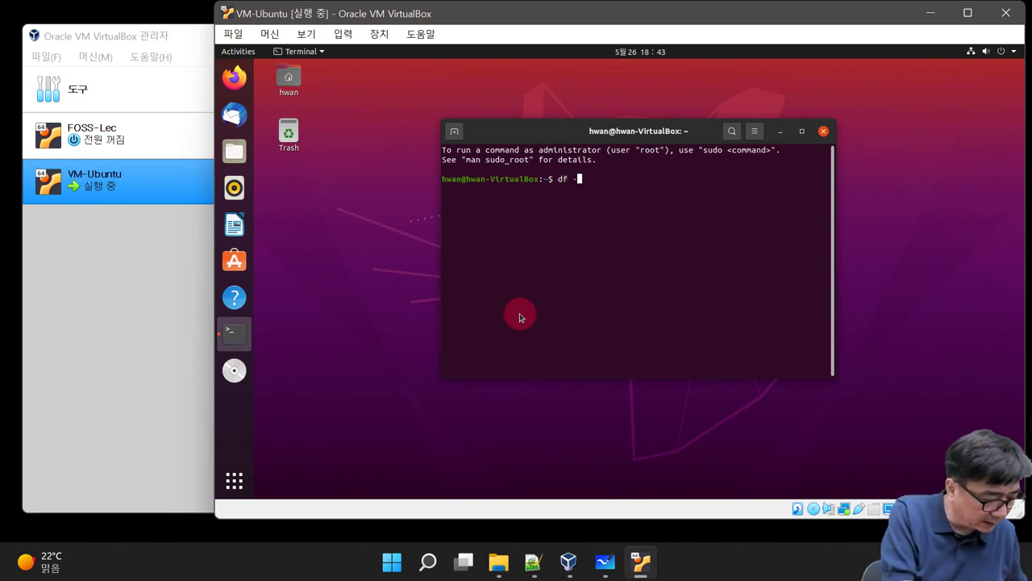
type("-h")
key("Return")
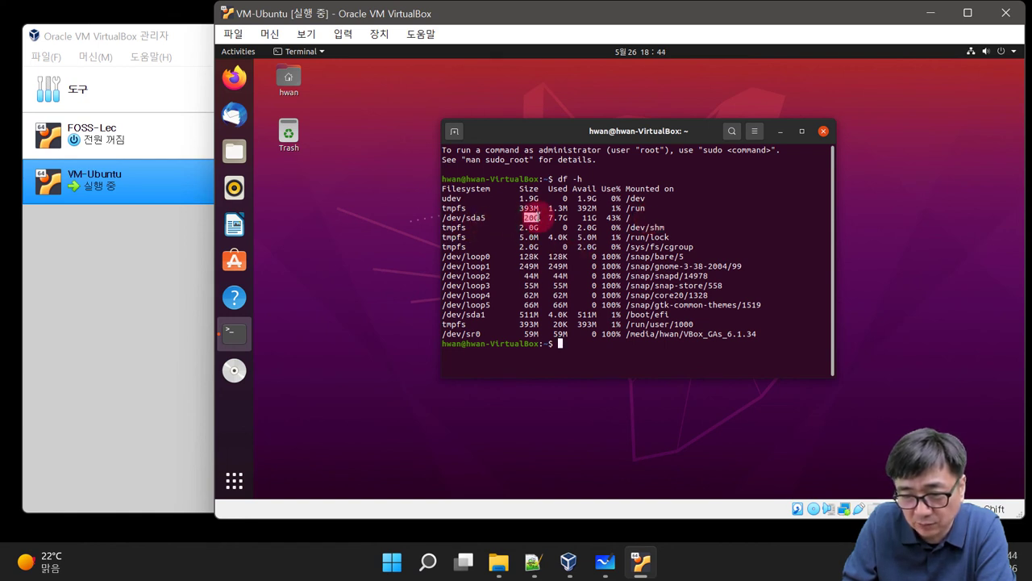
Step: Highlight /dev/sda5's 20G size and 43% usage, then bring the Chrome window forward
double_click(531, 217)
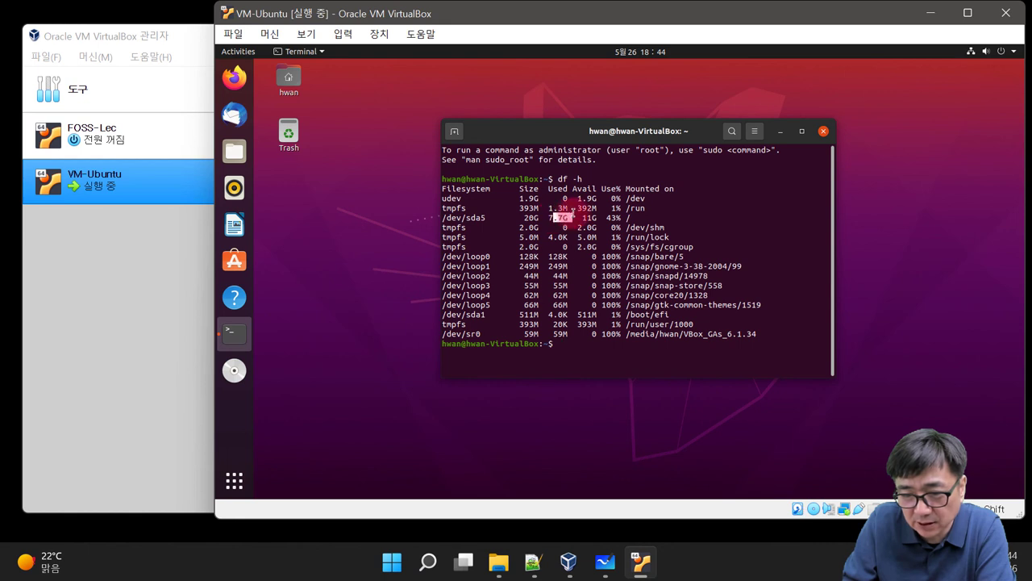
left_click(644, 220)
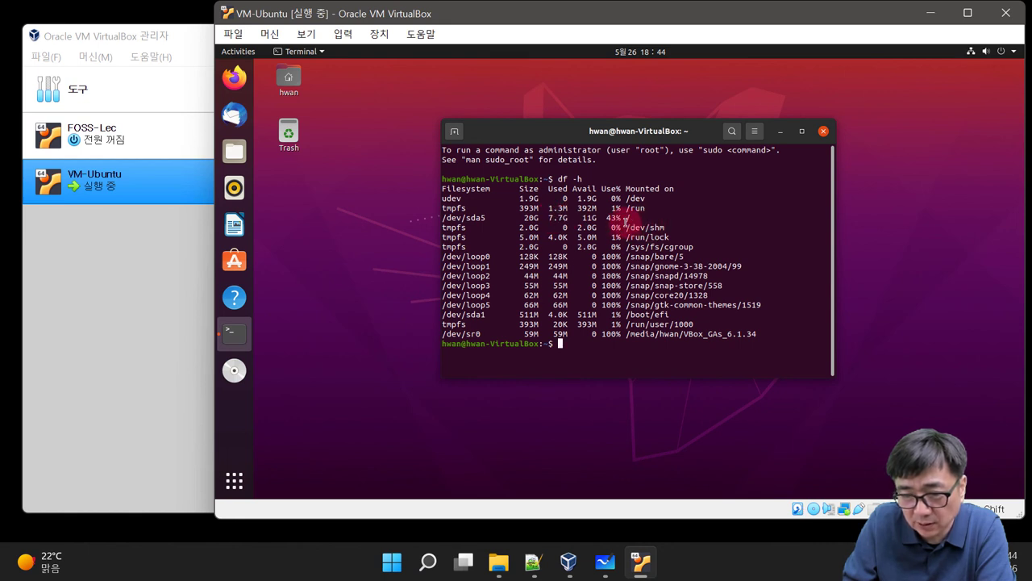
left_click_drag(606, 218, 695, 221)
left_click(695, 223)
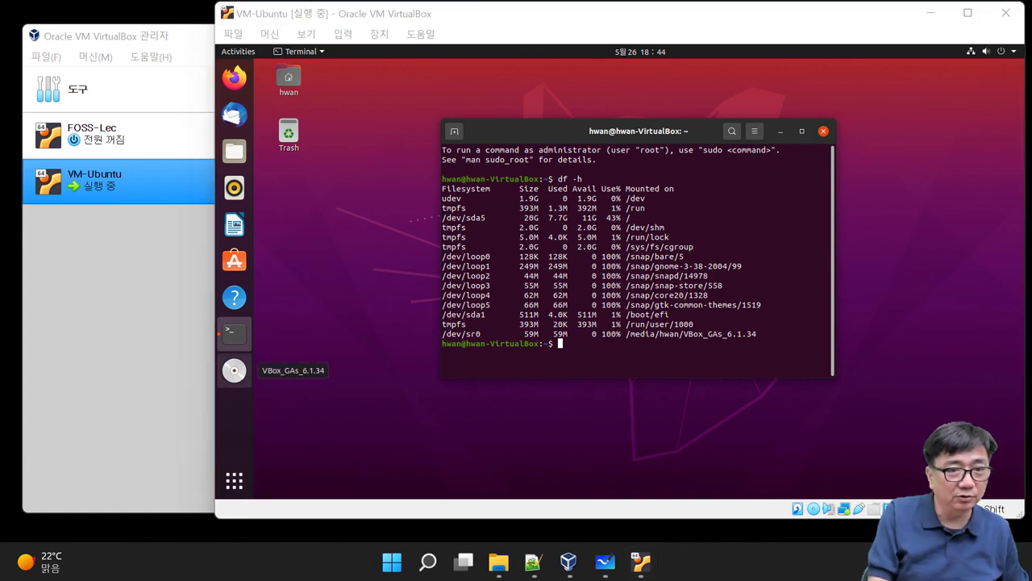
key("alt+Tab")
key("alt+Tab")
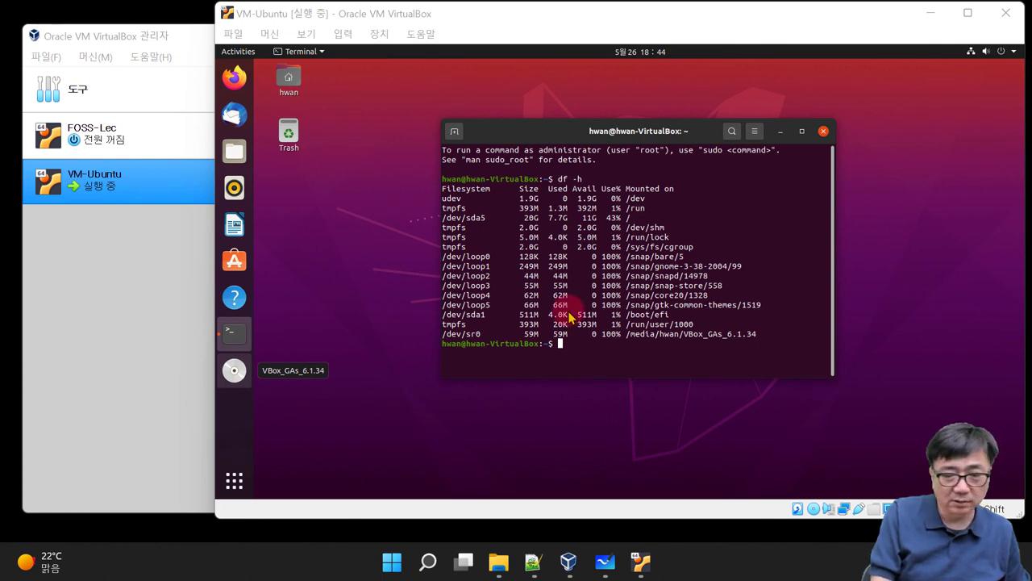
left_click_drag(525, 315, 614, 221)
Step: Maximize Chrome and type 'ubuntu disk parti' into the Google search box
double_click(614, 221)
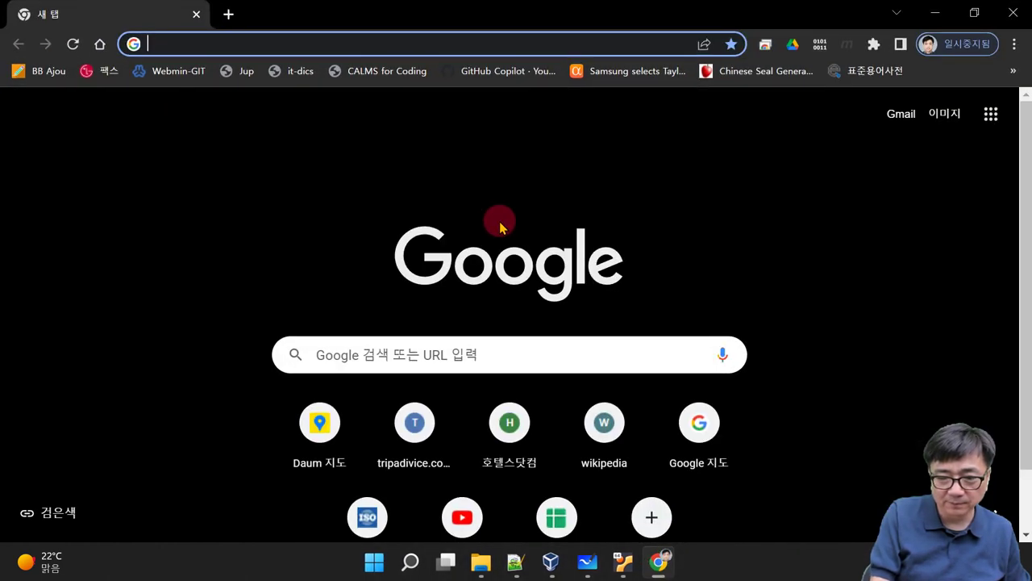
left_click(540, 366)
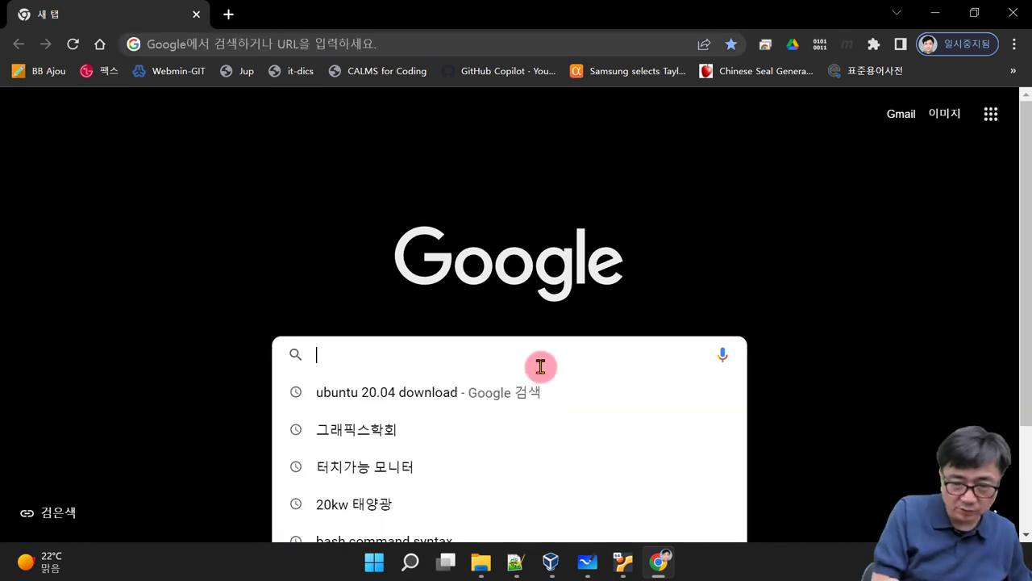
type("ubuntu")
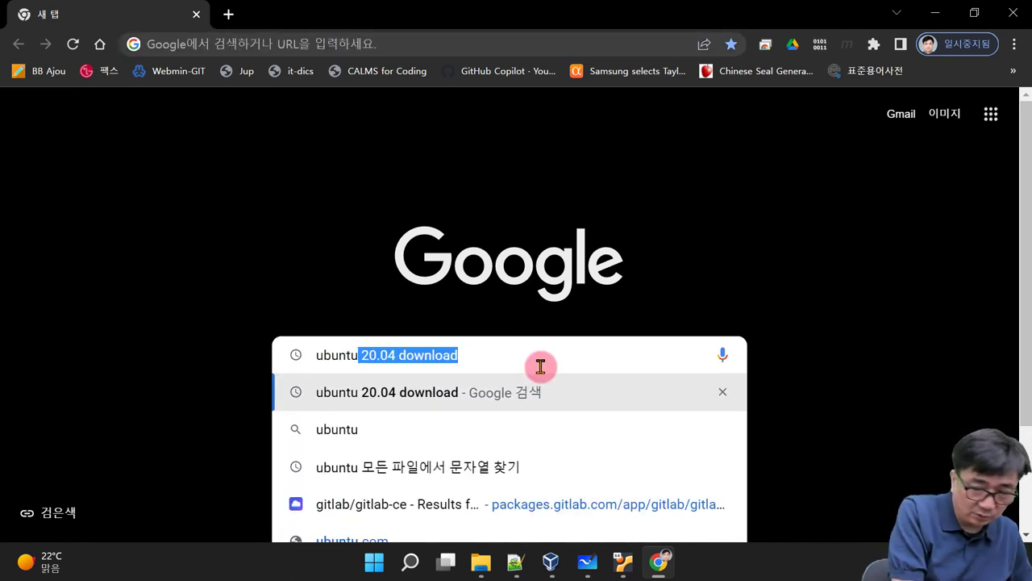
type(" disk ")
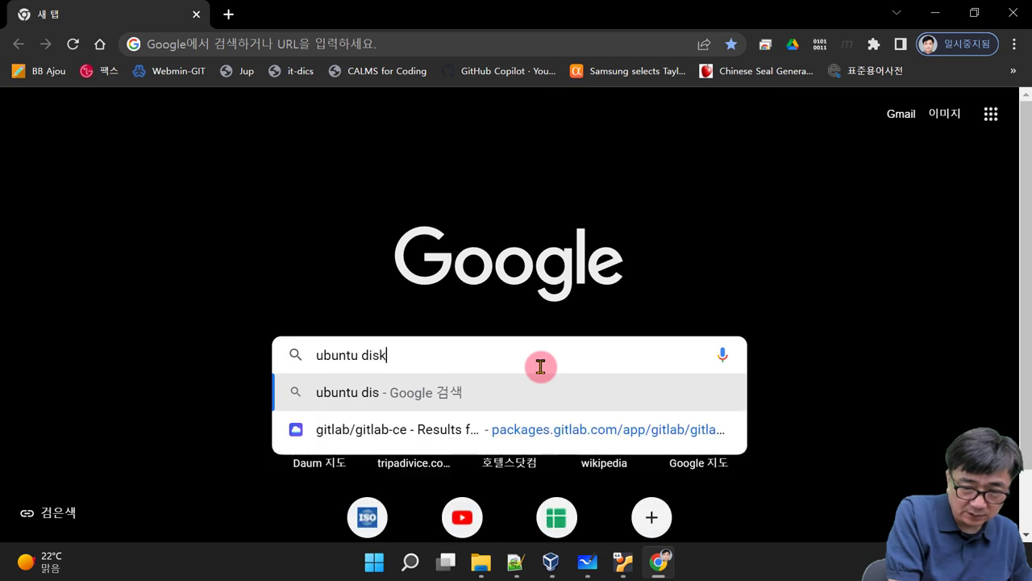
type("parti")
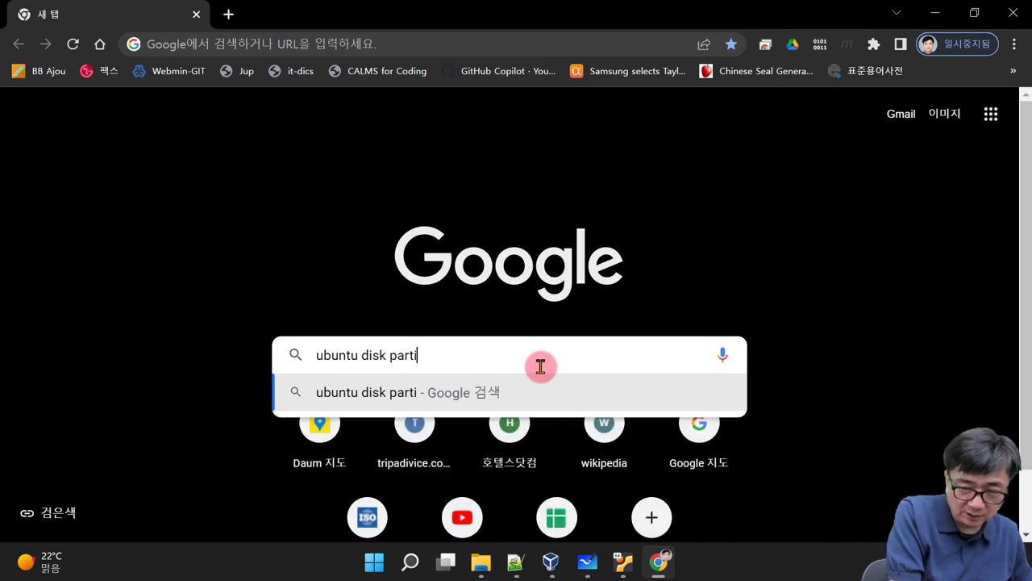